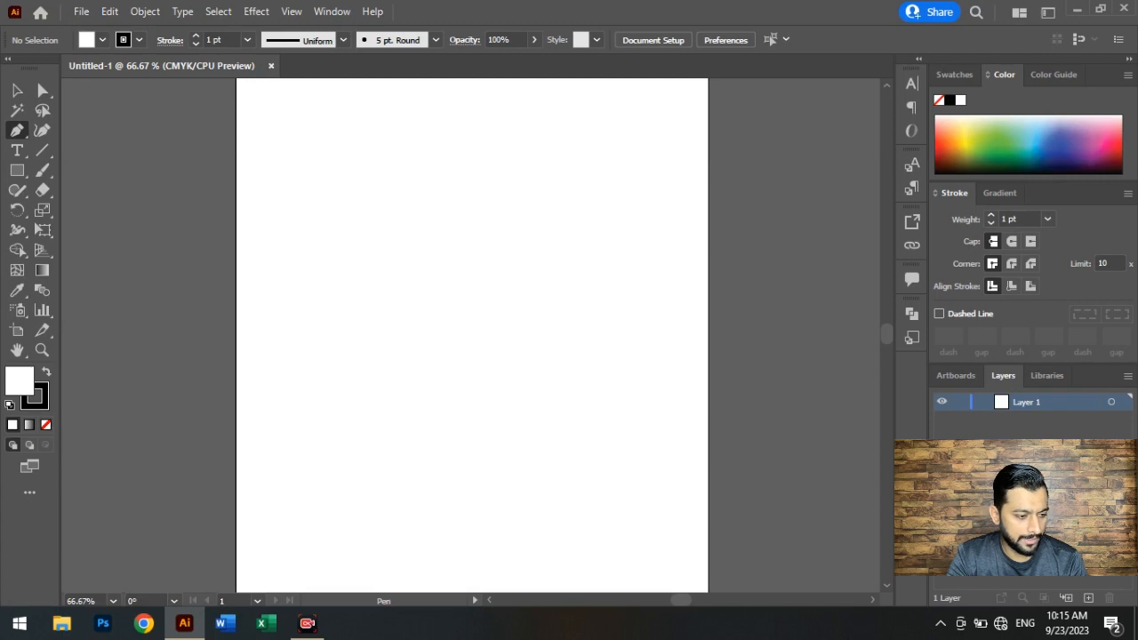
# - Draw a closed rectangle about 255 by 189 px with the Pen tool, keeping its edges straight horizontally and vertically
pyautogui.moveTo(334, 208); pyautogui.dragTo(578, 209)
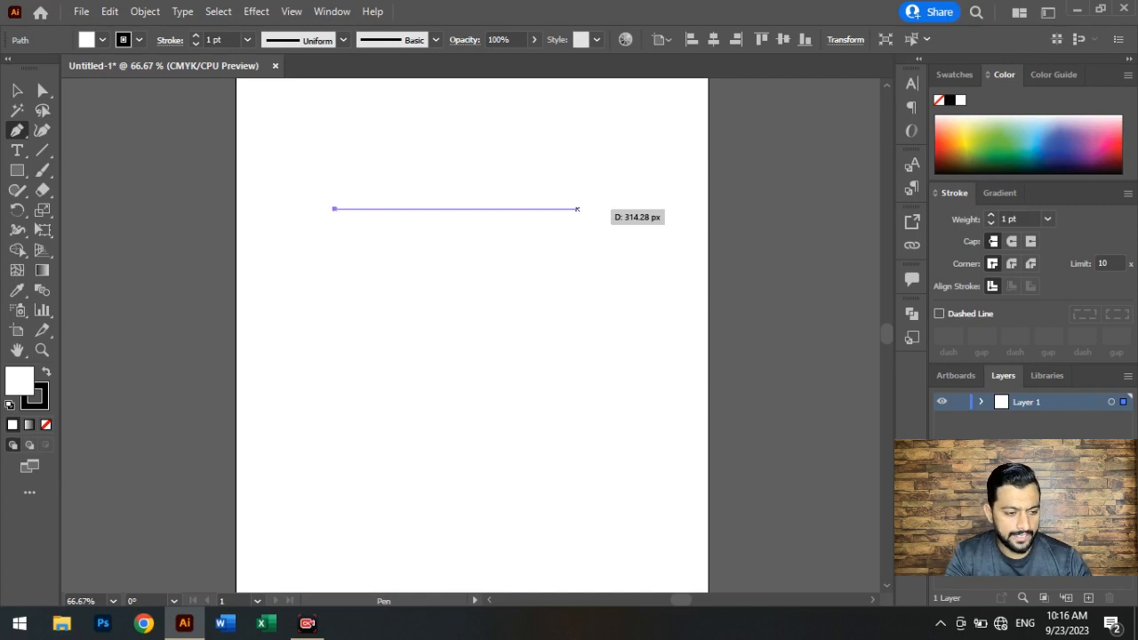
pyautogui.press('Num_Lock')
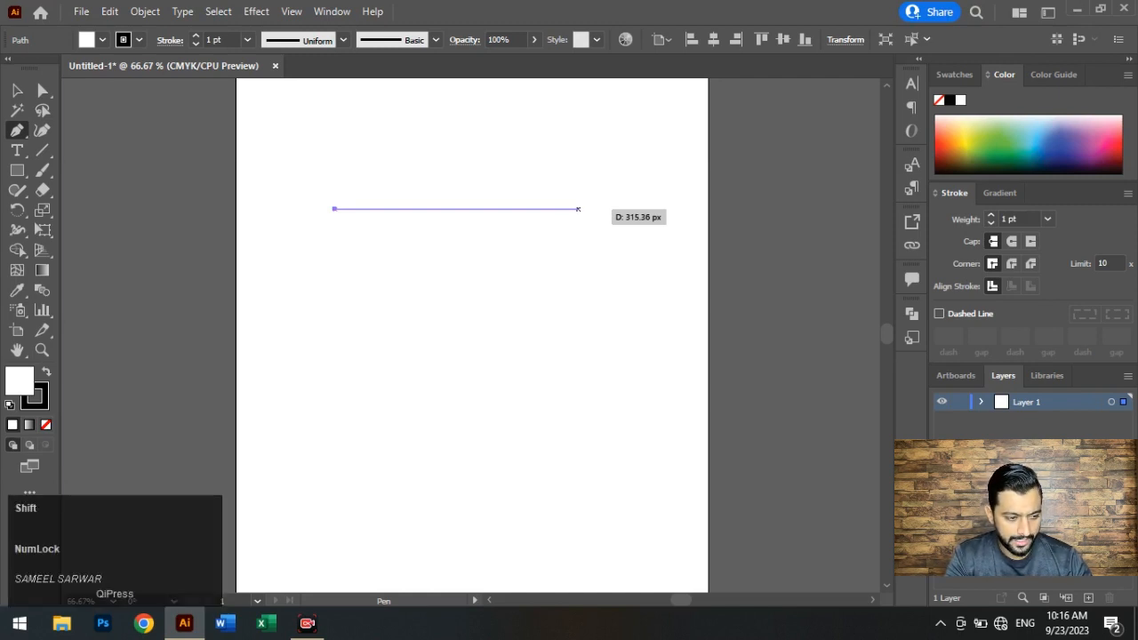
pyautogui.press('shift')
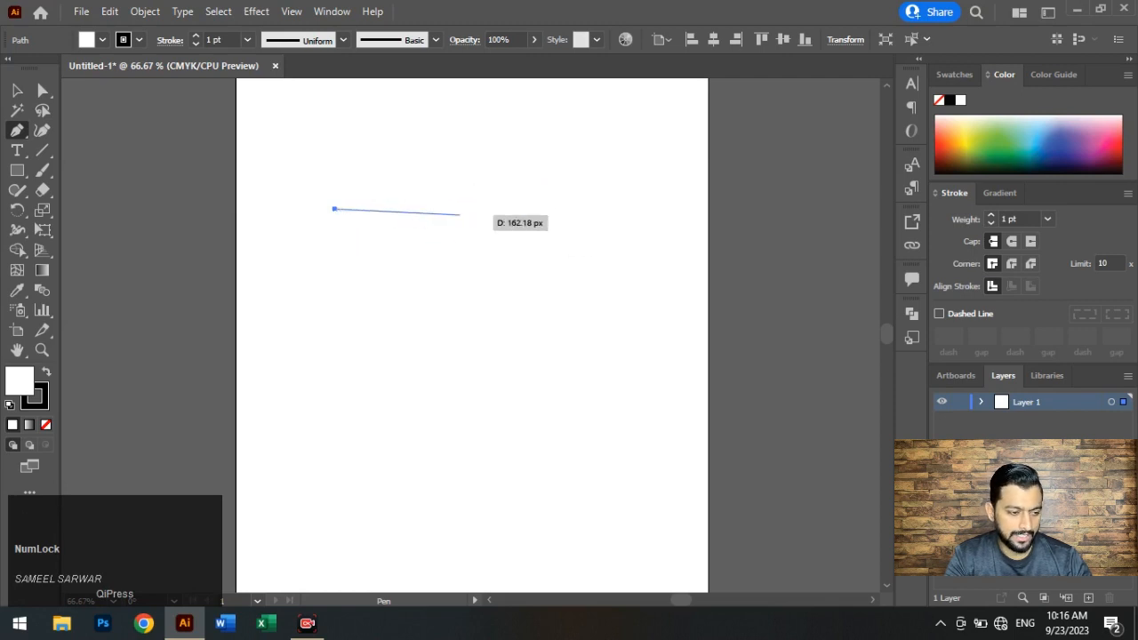
pyautogui.press('shift')
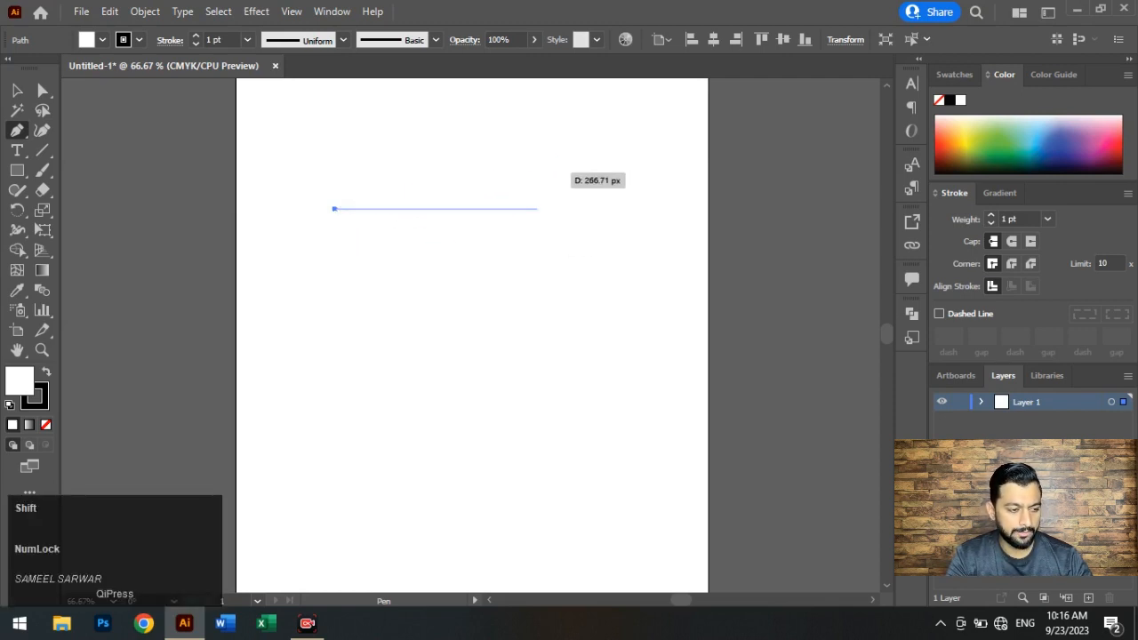
pyautogui.press('shift')
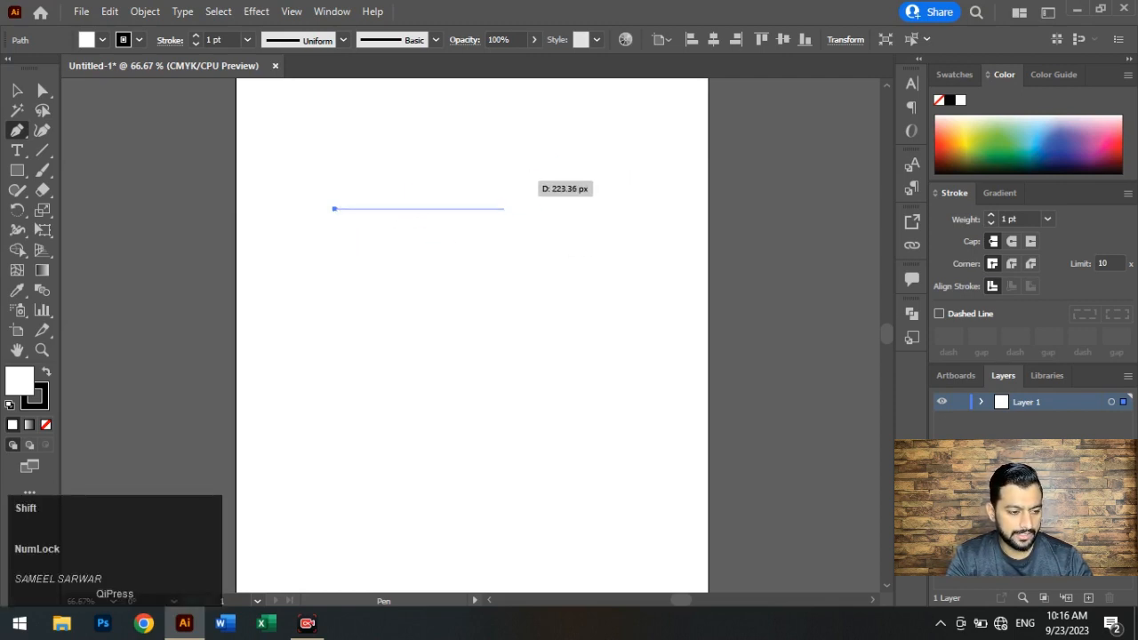
pyautogui.keyDown('shift'); pyautogui.click(531, 209); pyautogui.keyUp('shift')
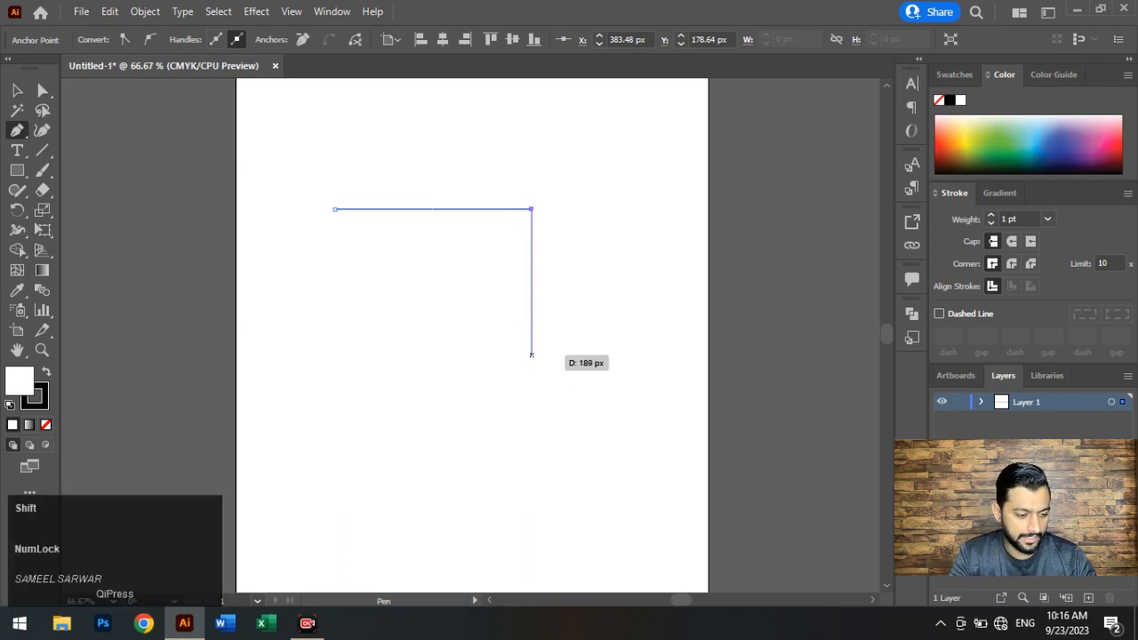
pyautogui.click(532, 353)
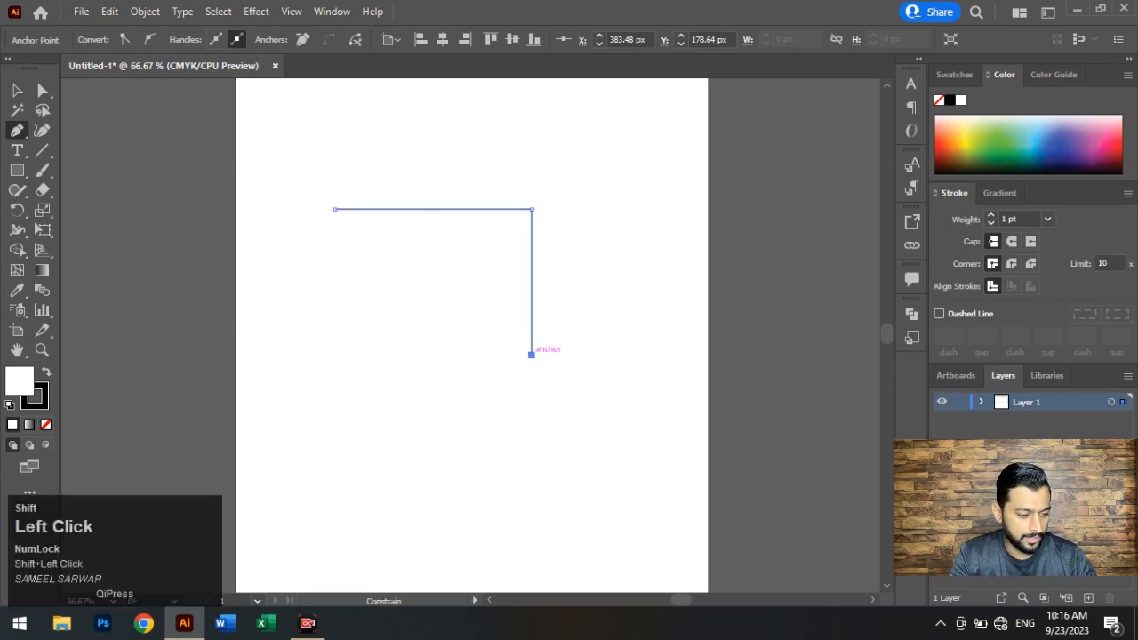
pyautogui.click(334, 354)
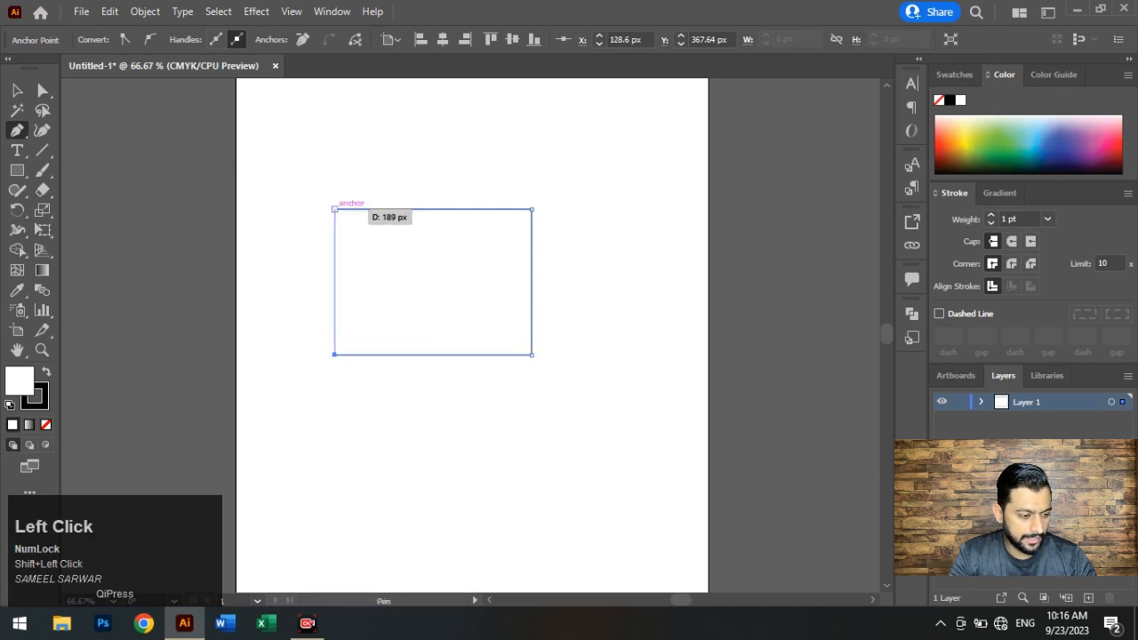
pyautogui.click(334, 209)
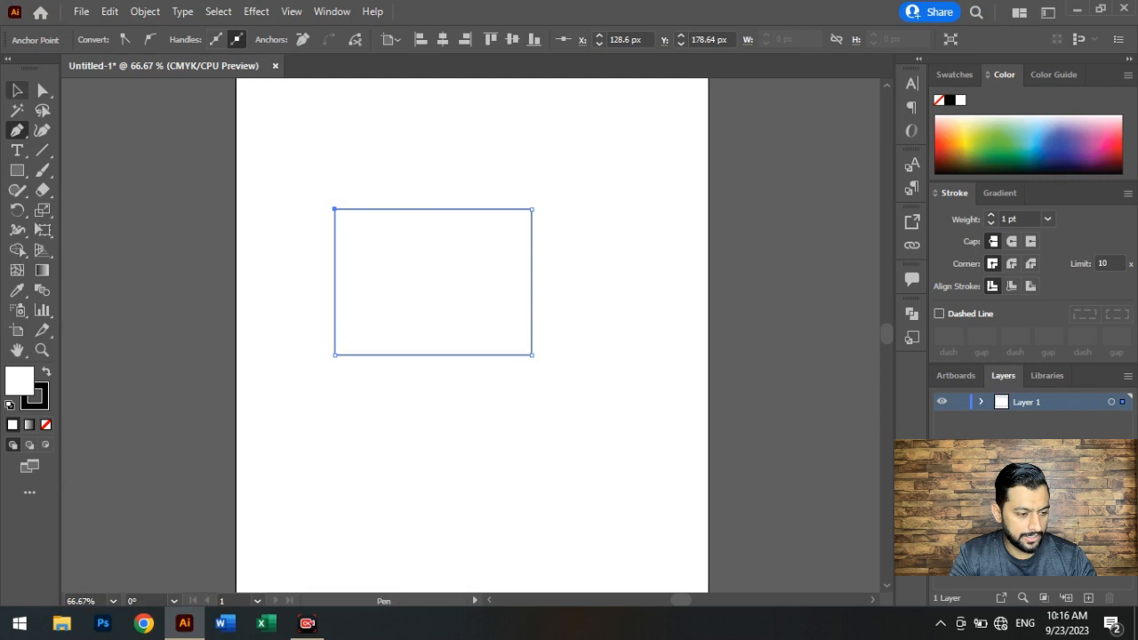
# - Move the rectangle around on the artboard with the Selection tool and delete it
pyautogui.click(16, 90)
pyautogui.moveTo(409, 209); pyautogui.dragTo(507, 192)
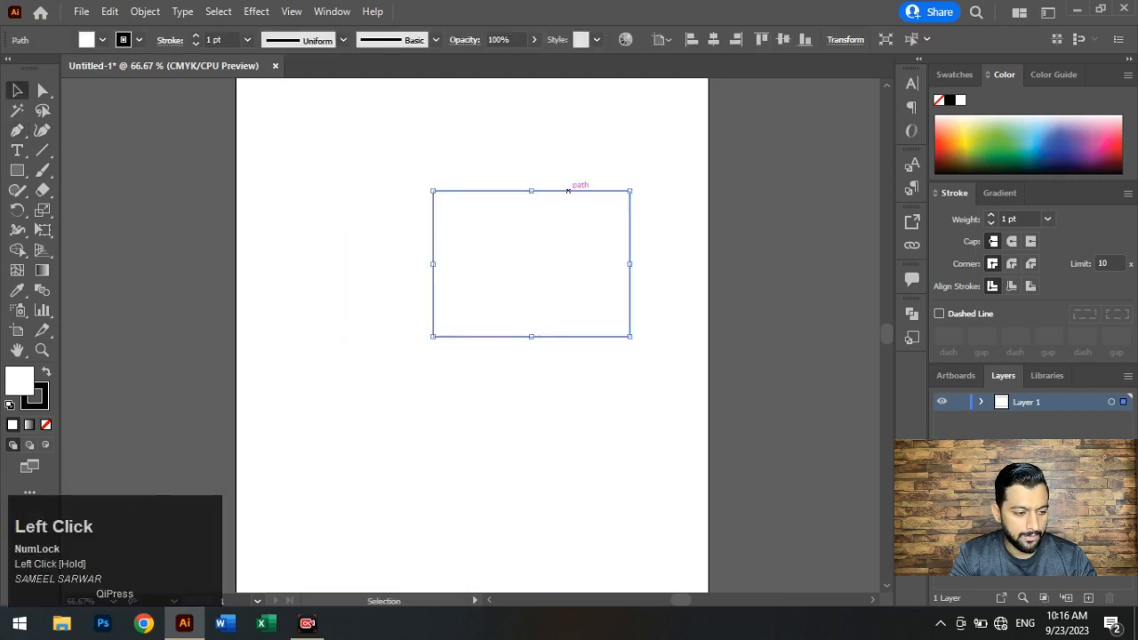
pyautogui.moveTo(584, 190); pyautogui.dragTo(509, 199)
pyautogui.press('Delete')
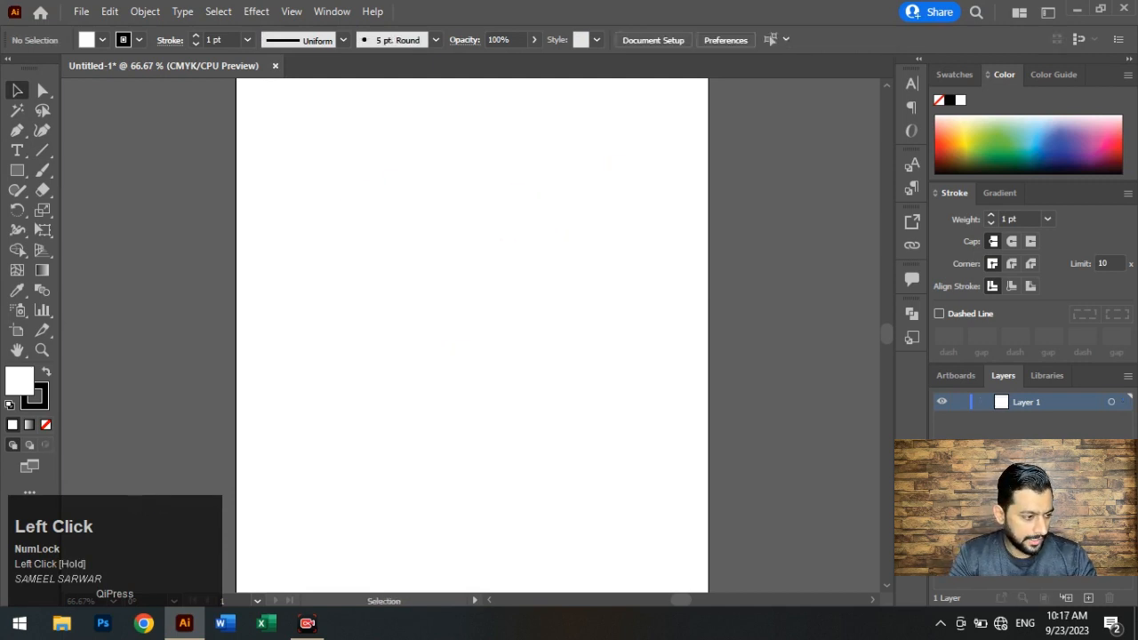
# - Draw a constrained horizontal line across the upper part of the artboard with the Pen tool
pyautogui.click(17, 130)
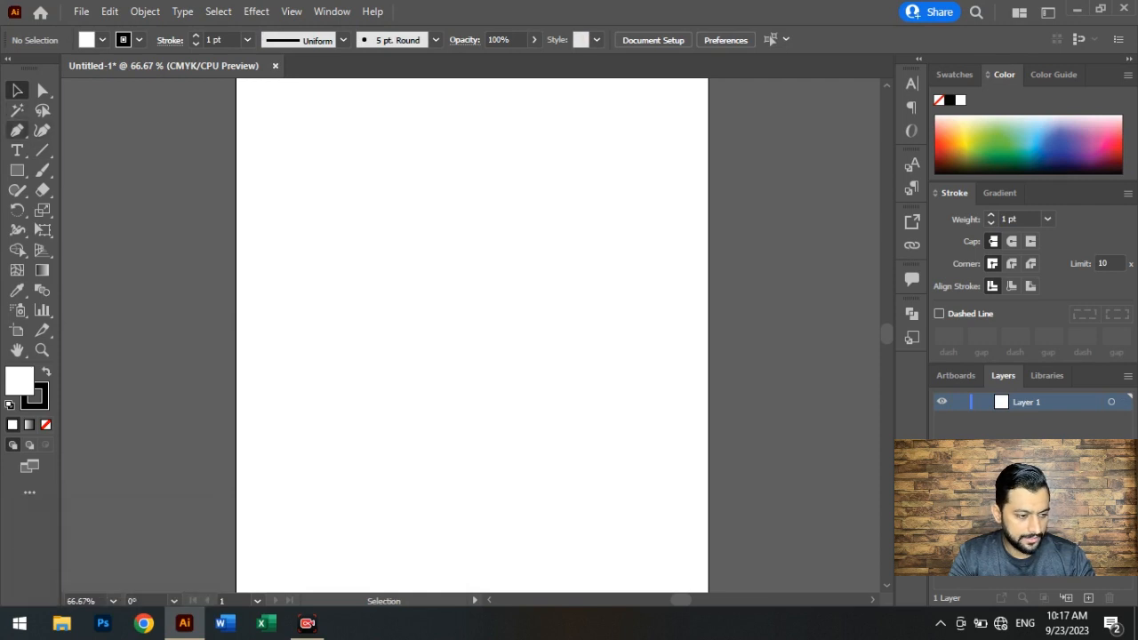
pyautogui.click(17, 130)
pyautogui.click(353, 190)
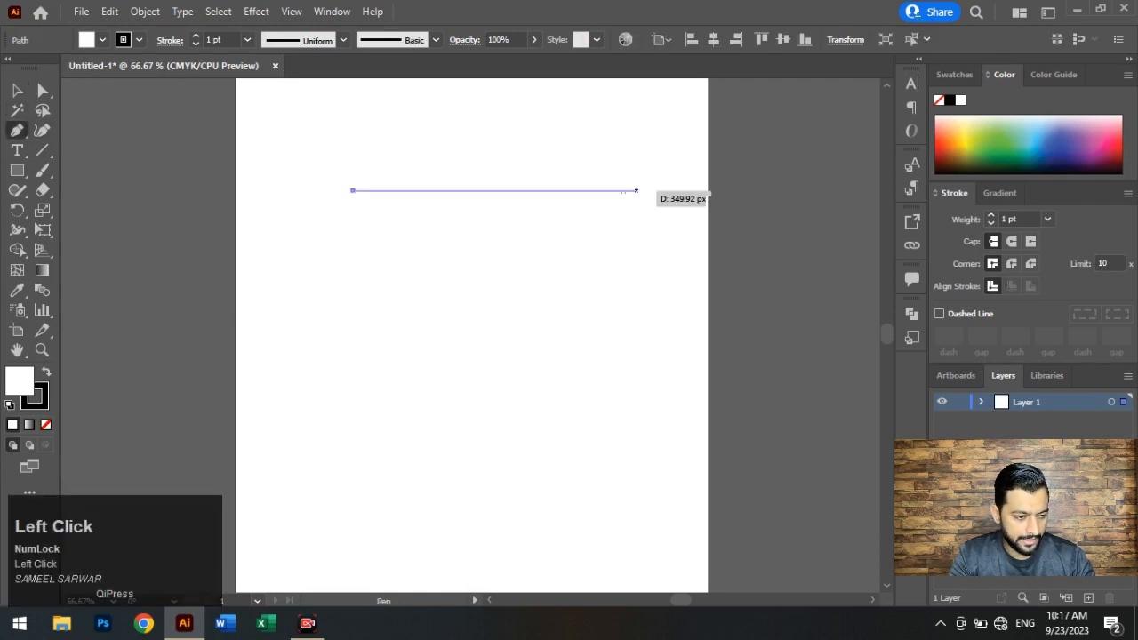
pyautogui.keyDown('shift'); pyautogui.click(546, 190); pyautogui.keyUp('shift')
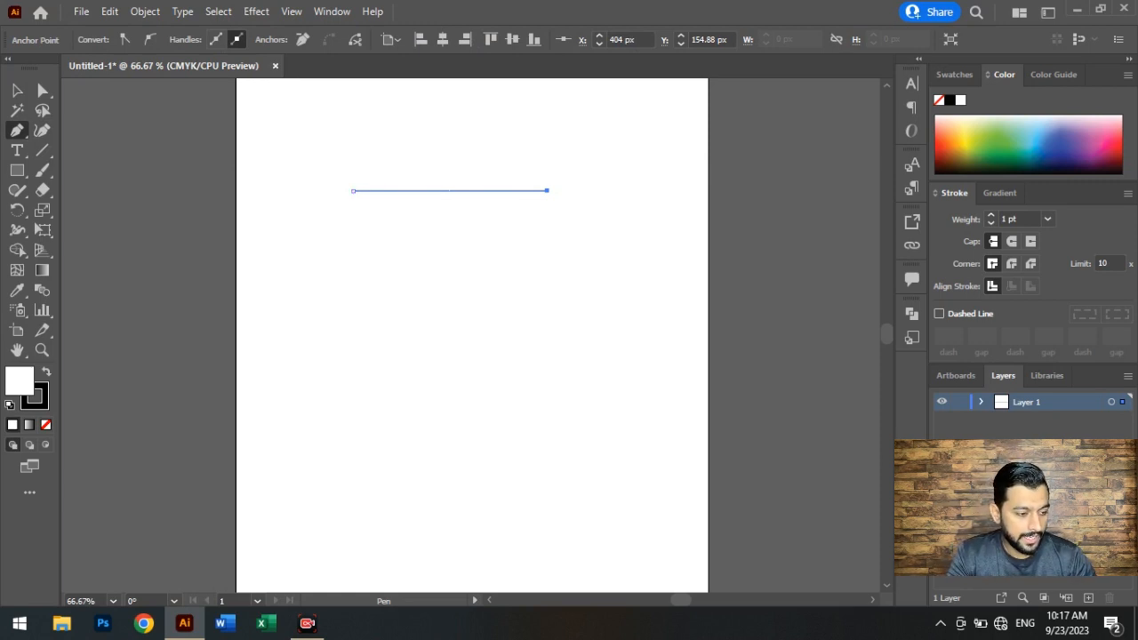
# - Check the Smart Guides setting and undo the horizontal line so the artboard is empty
pyautogui.click(291, 11)
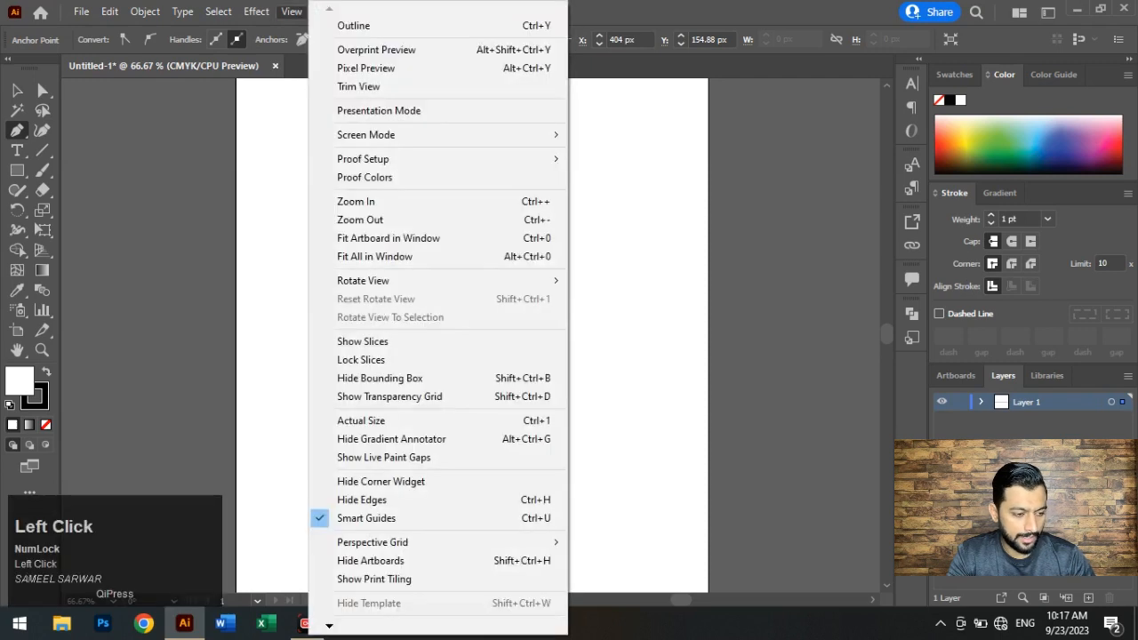
pyautogui.click(290, 11)
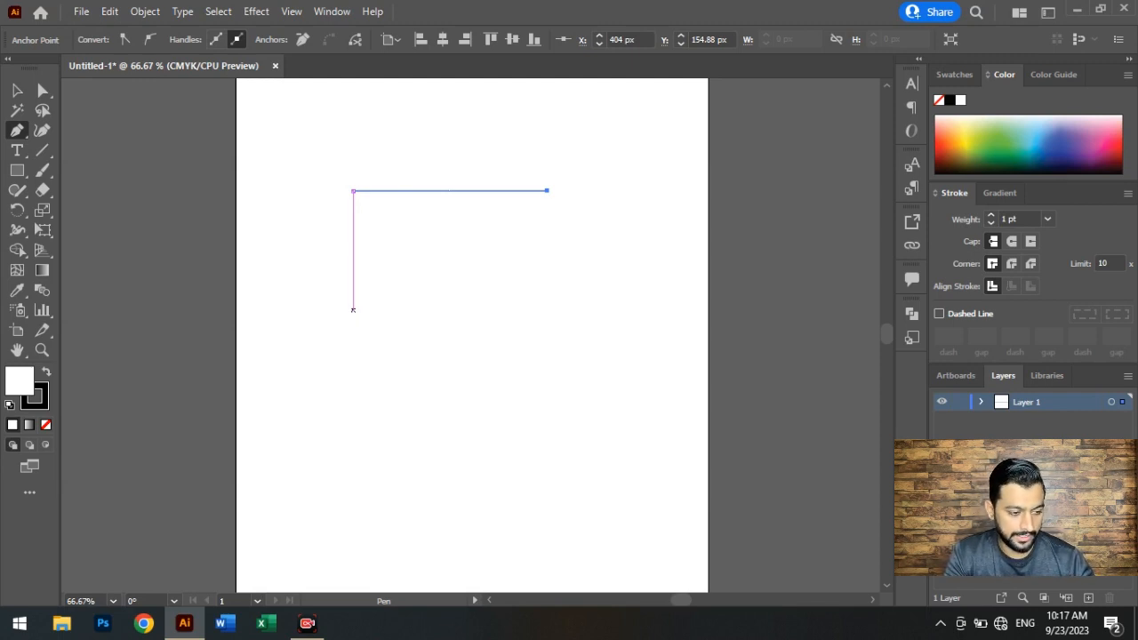
pyautogui.hotkey('ctrl', 'z')
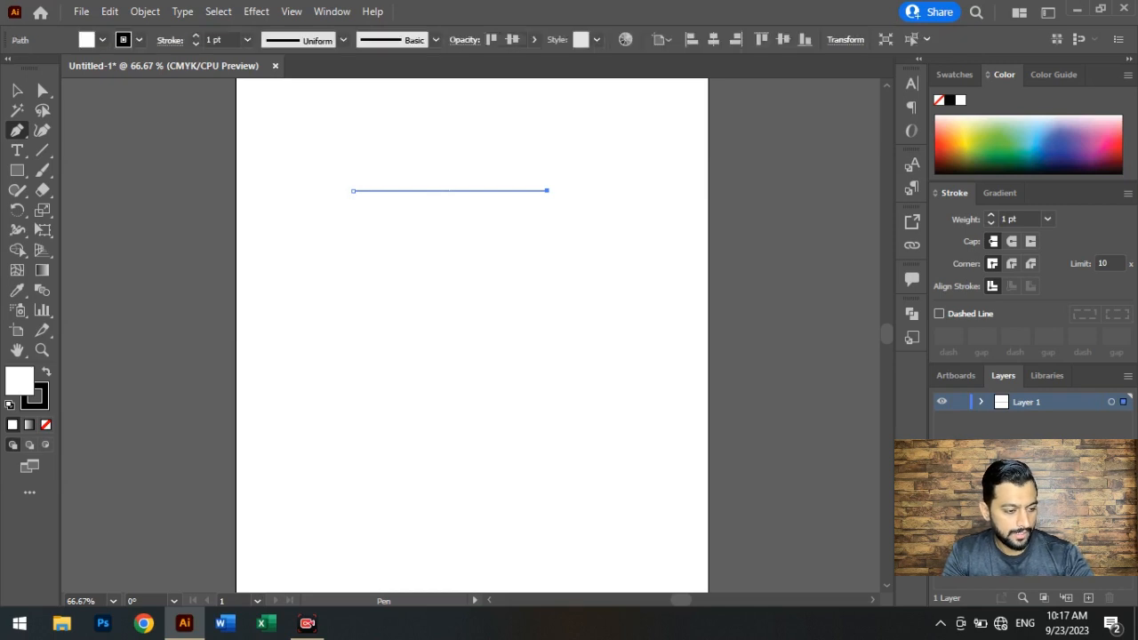
pyautogui.hotkey('ctrl', 'z')
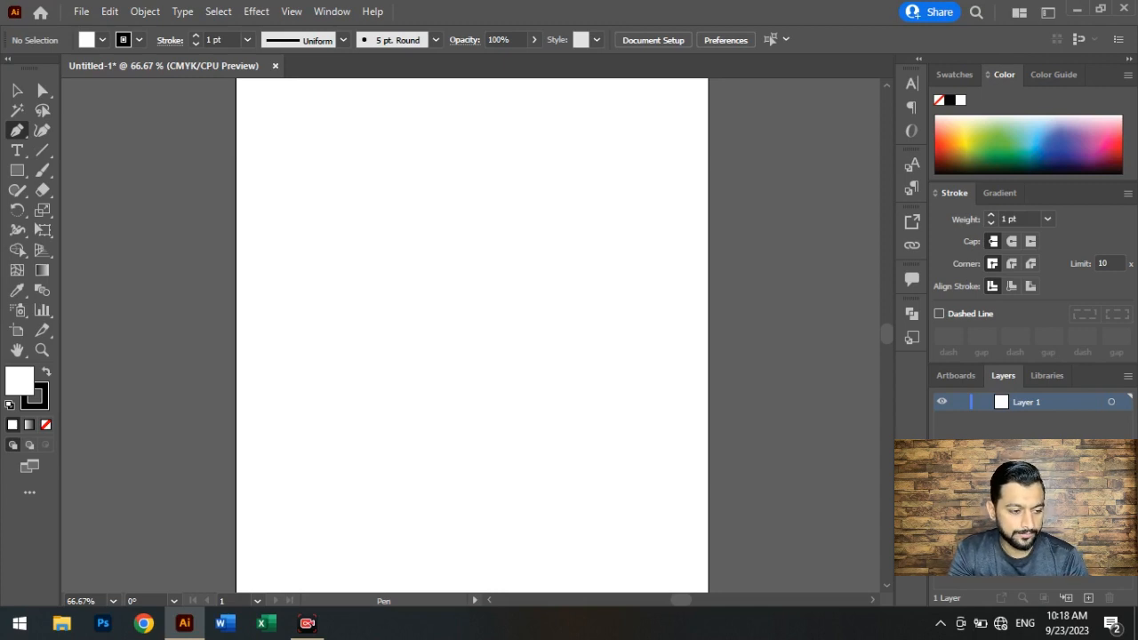
# - Draw a two-point path with the Pen tool, the end about 200 px below the start, and pull its handles into a right-bowing curve
pyautogui.click(451, 169)
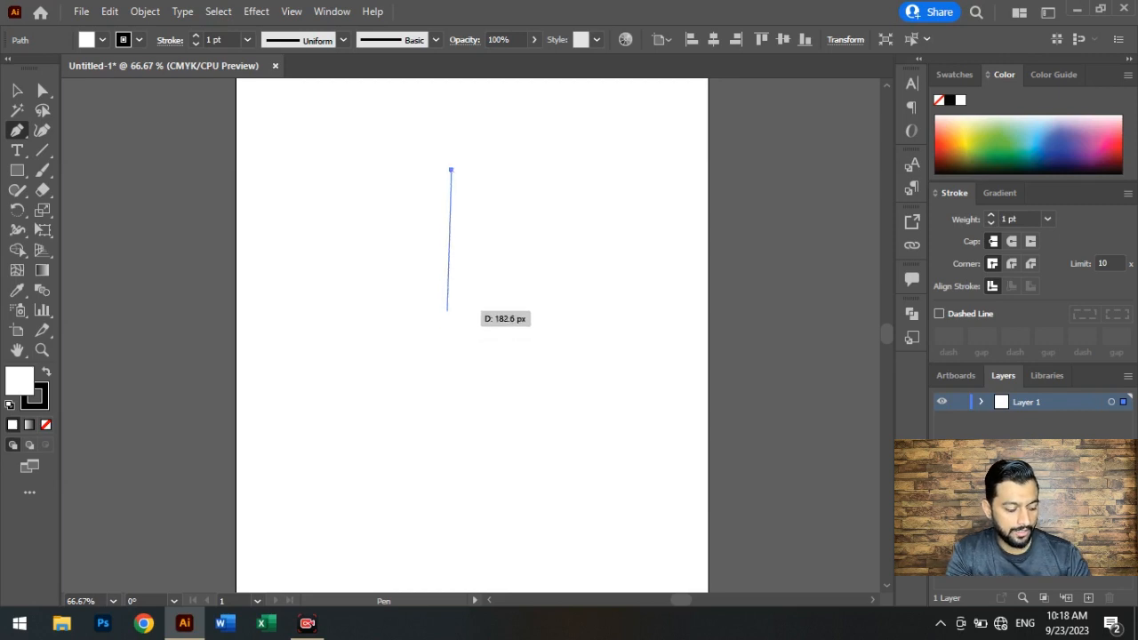
pyautogui.press('shift')
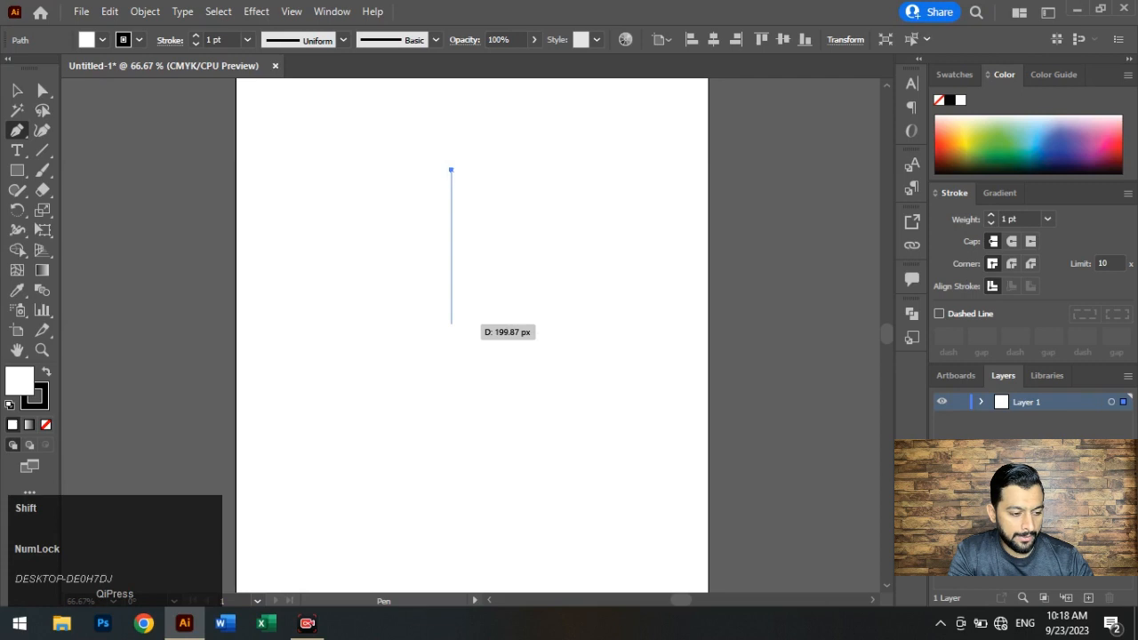
pyautogui.keyDown('shift'); pyautogui.click(450, 323); pyautogui.keyUp('shift')
pyautogui.click(450, 324)
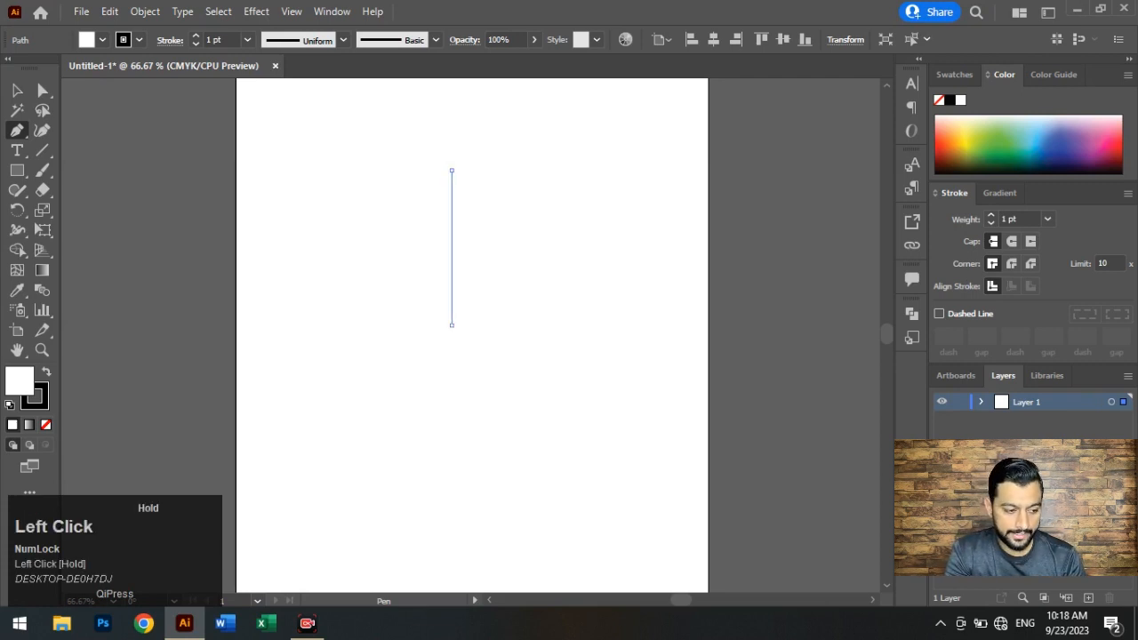
pyautogui.moveTo(451, 324); pyautogui.dragTo(201, 398)
pyautogui.moveTo(194, 397); pyautogui.dragTo(244, 419)
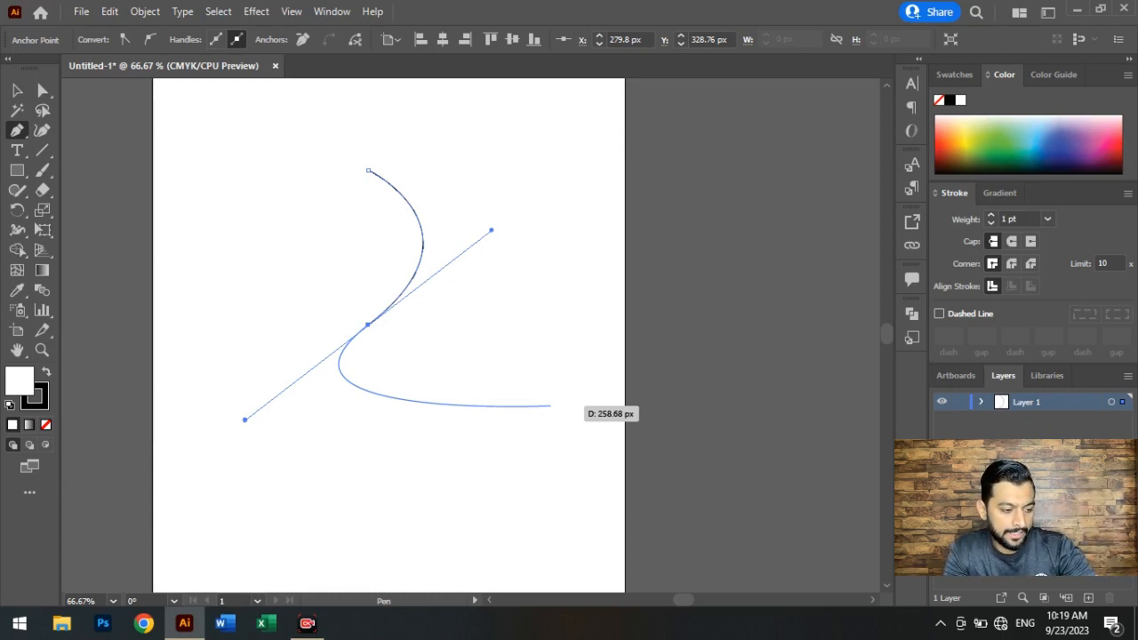
# - Stop extending the curved path and return to the Pen tool with the end anchor's direction handles shown
pyautogui.press('Escape')
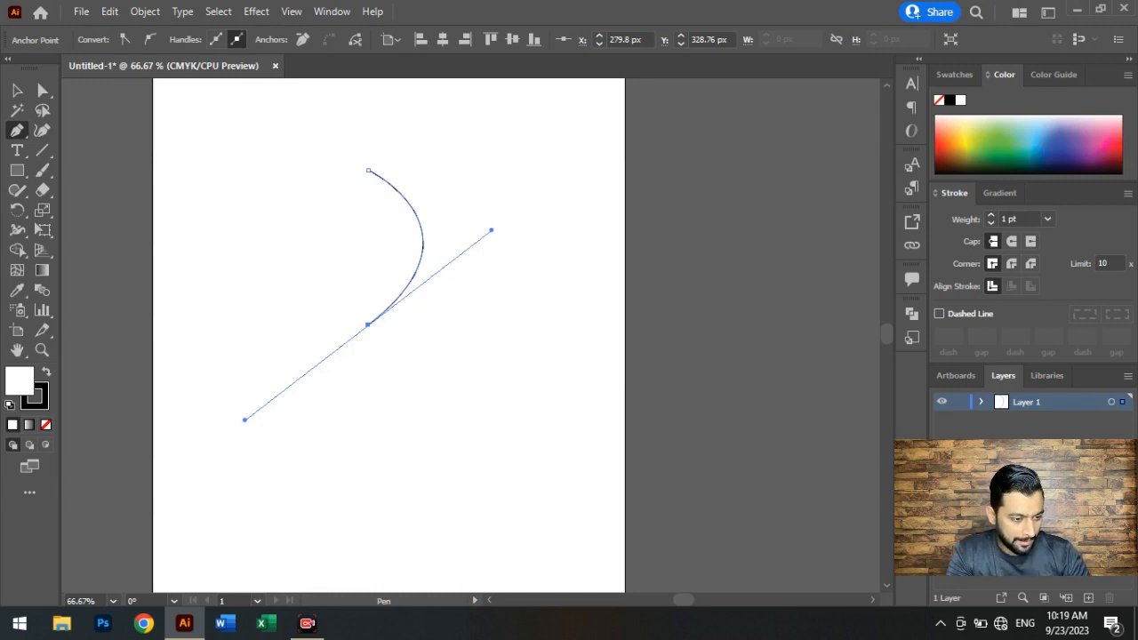
pyautogui.click(16, 89)
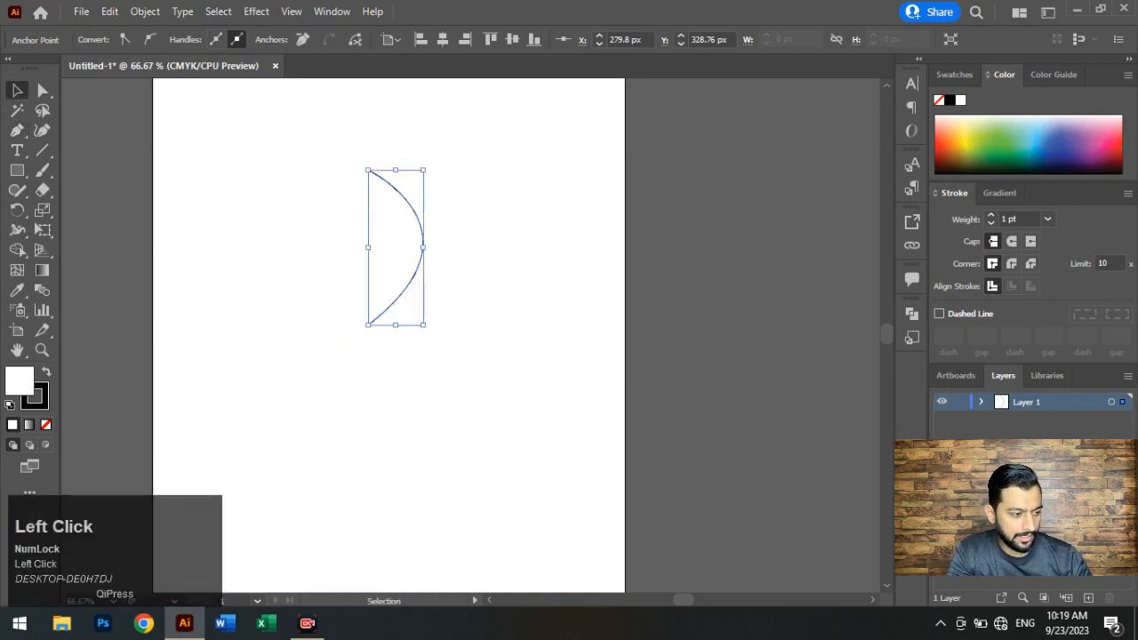
pyautogui.press('p')
pyautogui.moveTo(368, 325); pyautogui.dragTo(491, 230)
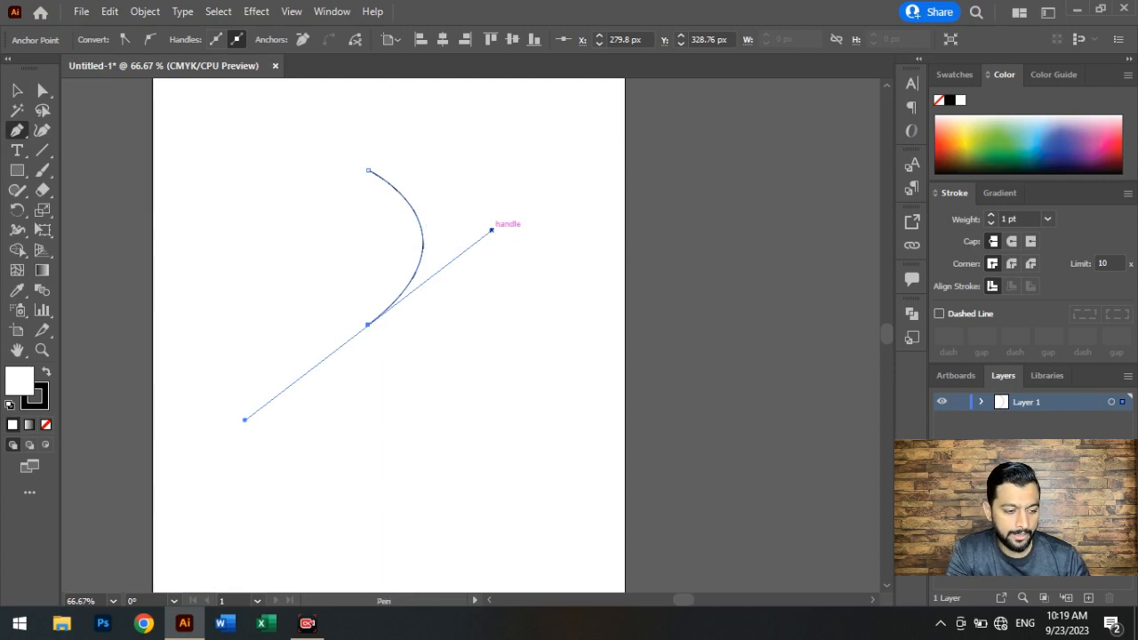
# - Pull the end anchor's upper handle outward with the Anchor Point tool to widen the curve
pyautogui.rightClick(16, 130)
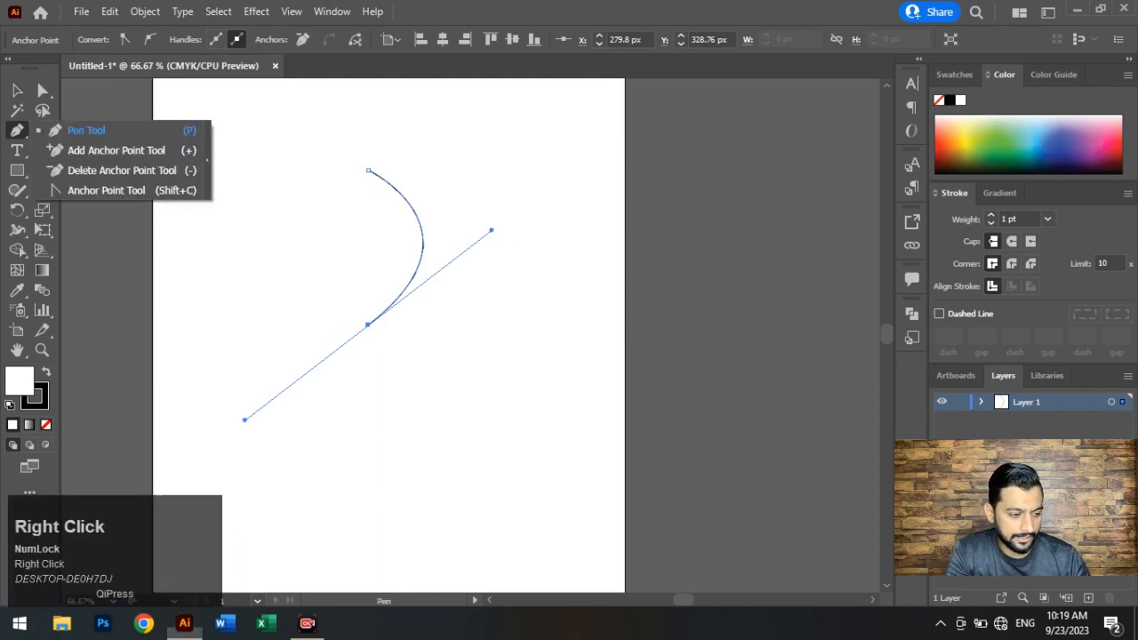
pyautogui.click(89, 189)
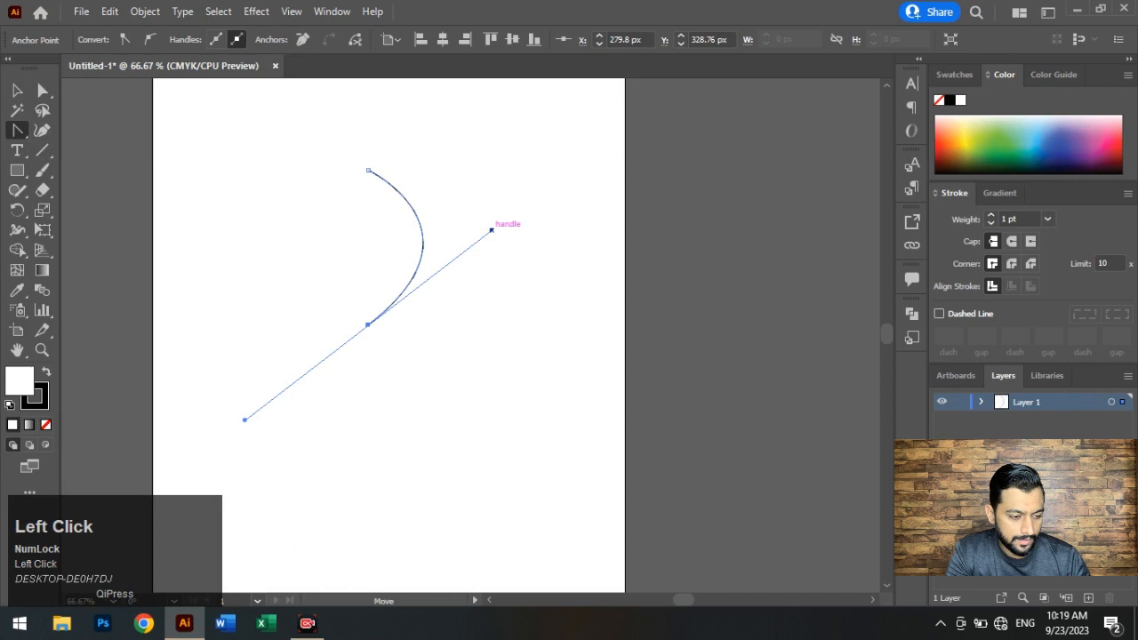
pyautogui.moveTo(491, 229); pyautogui.dragTo(518, 230)
pyautogui.rightClick(518, 229)
pyautogui.rightClick(16, 130)
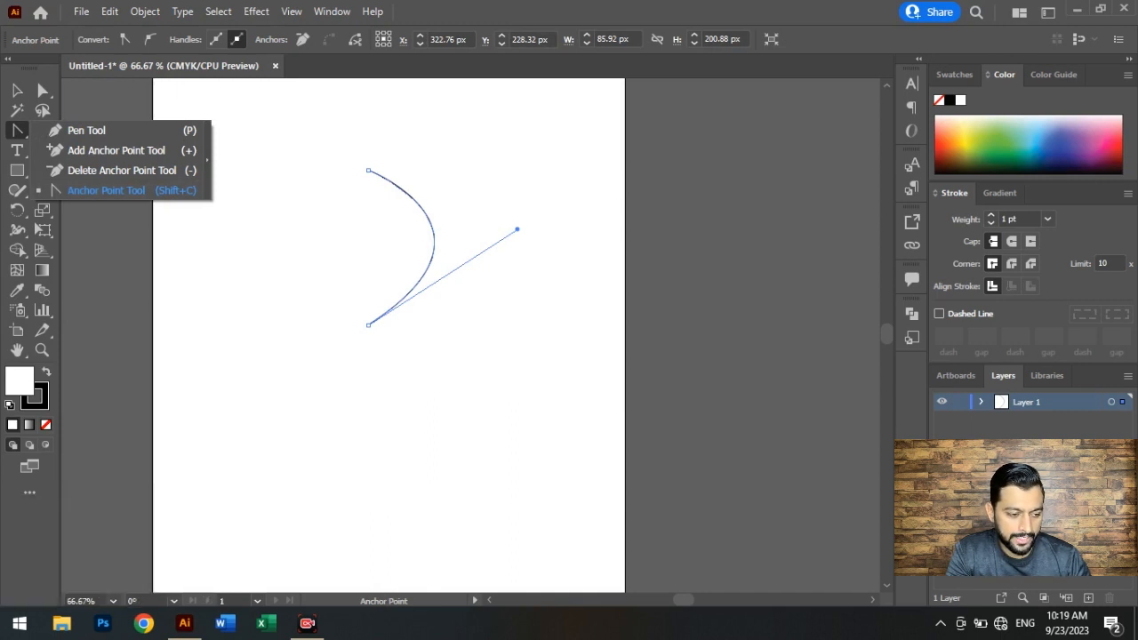
pyautogui.click(518, 229)
# - Undo the handle edits and the curved path until the artboard is empty
pyautogui.hotkey('ctrl', 'z')
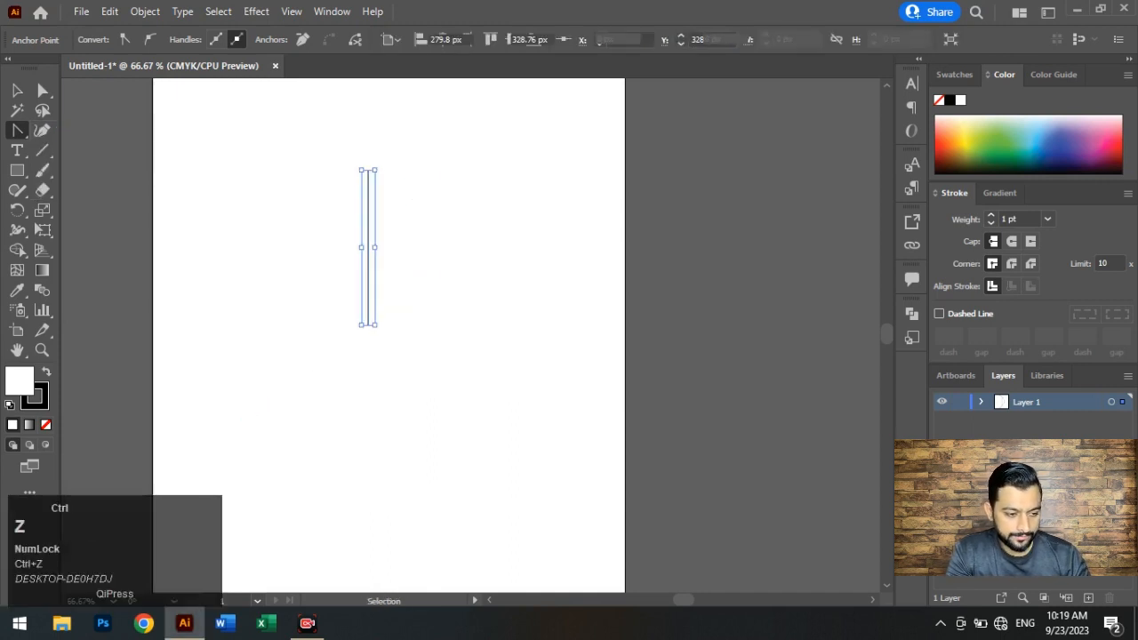
pyautogui.moveTo(517, 230); pyautogui.dragTo(560, 220)
pyautogui.press('ctrl')
pyautogui.hotkey('ctrl', 'z')
pyautogui.click(42, 90)
pyautogui.hotkey('ctrl', 'z')
pyautogui.hotkey('ctrl', 'z')
pyautogui.hotkey('ctrl', 'z')
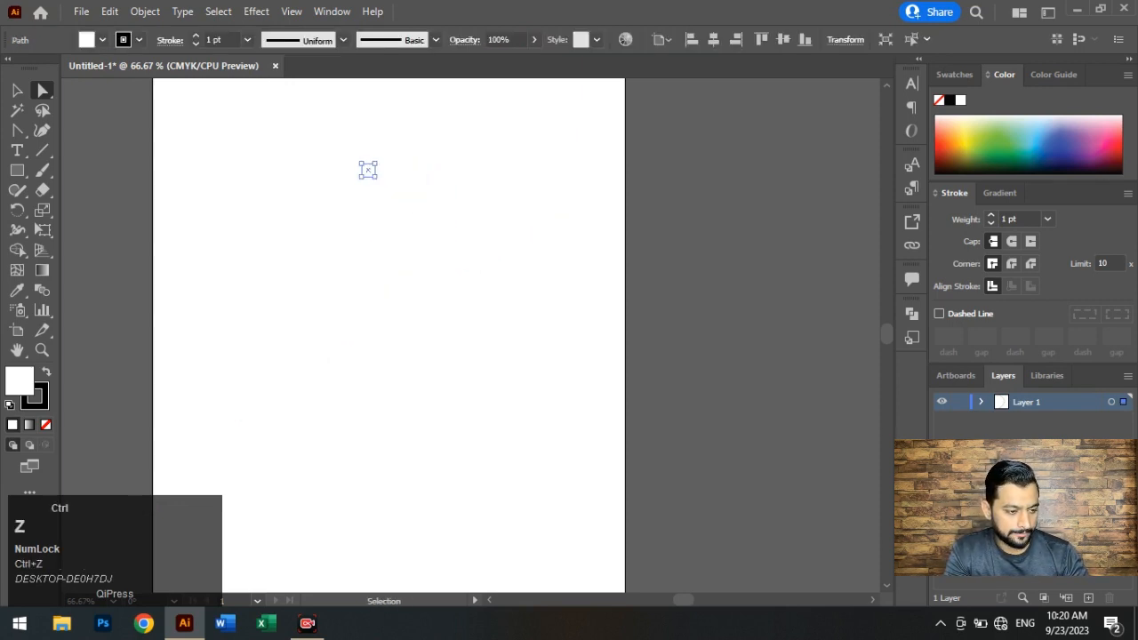
pyautogui.hotkey('ctrl', 'z')
# - Draw a left-bowing curve with the Pen tool from the upper artboard to an end anchor at about X 319 px, Y 300 px
pyautogui.click(18, 131)
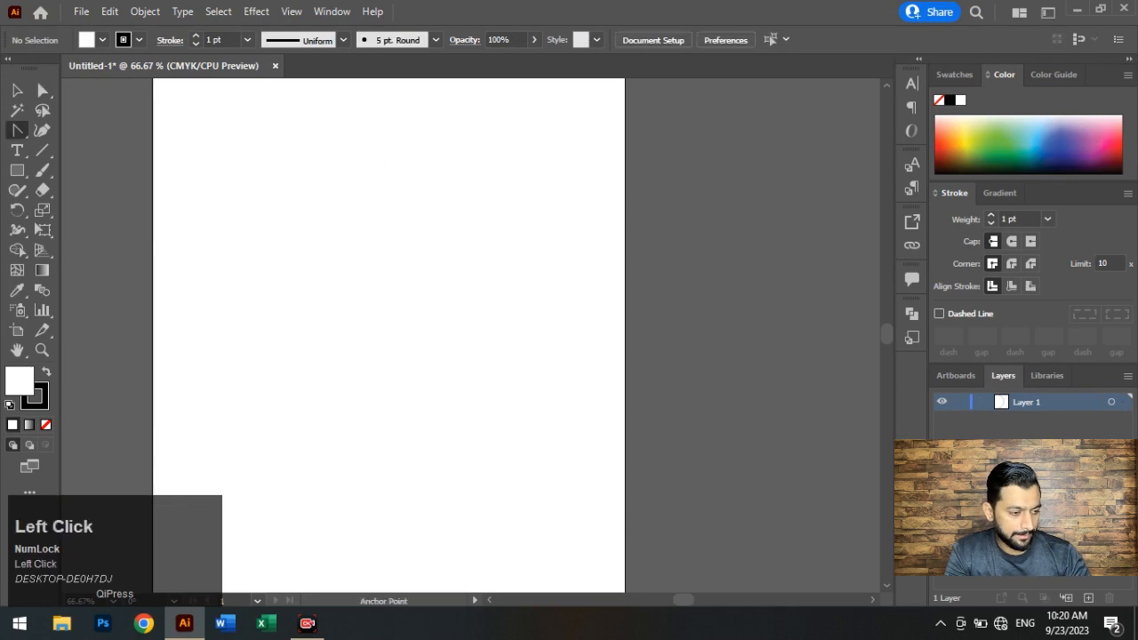
pyautogui.rightClick(17, 130)
pyautogui.click(86, 131)
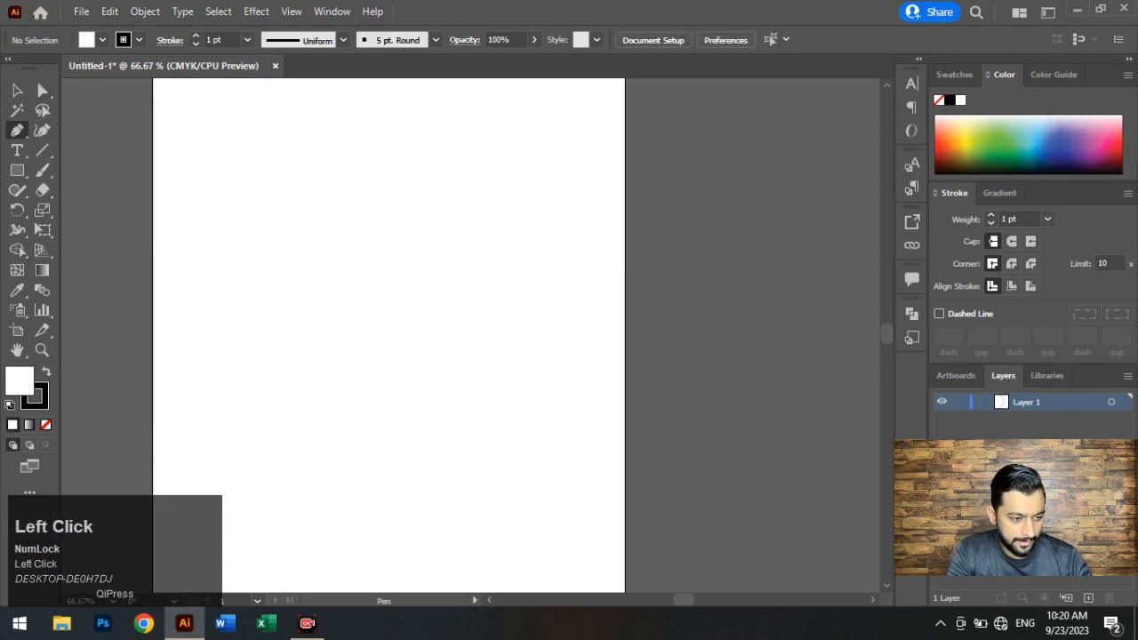
pyautogui.click(398, 153)
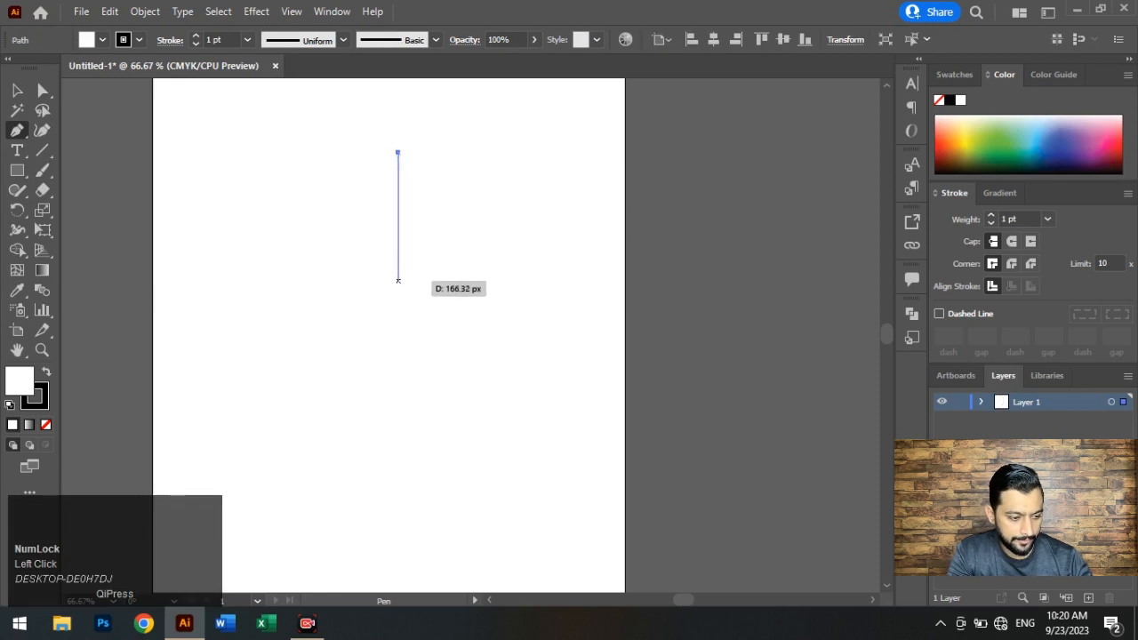
pyautogui.moveTo(399, 302); pyautogui.dragTo(510, 390)
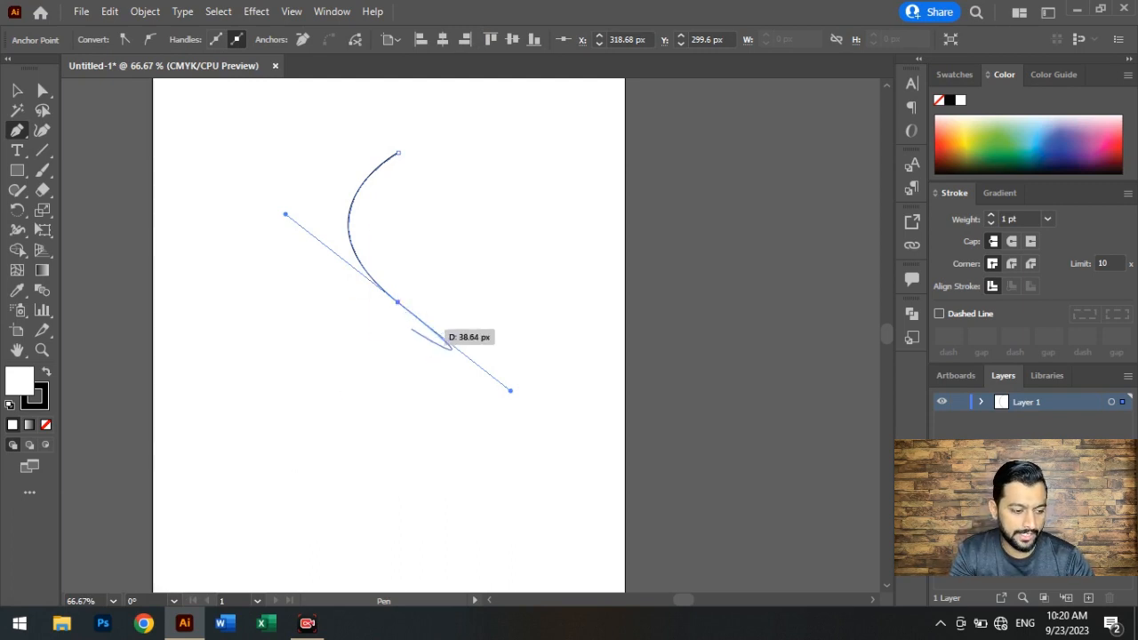
# - Retract the end anchor's outgoing handle and continue the path with a straight diagonal segment to about X 156 px, Y 469 px
pyautogui.click(397, 304)
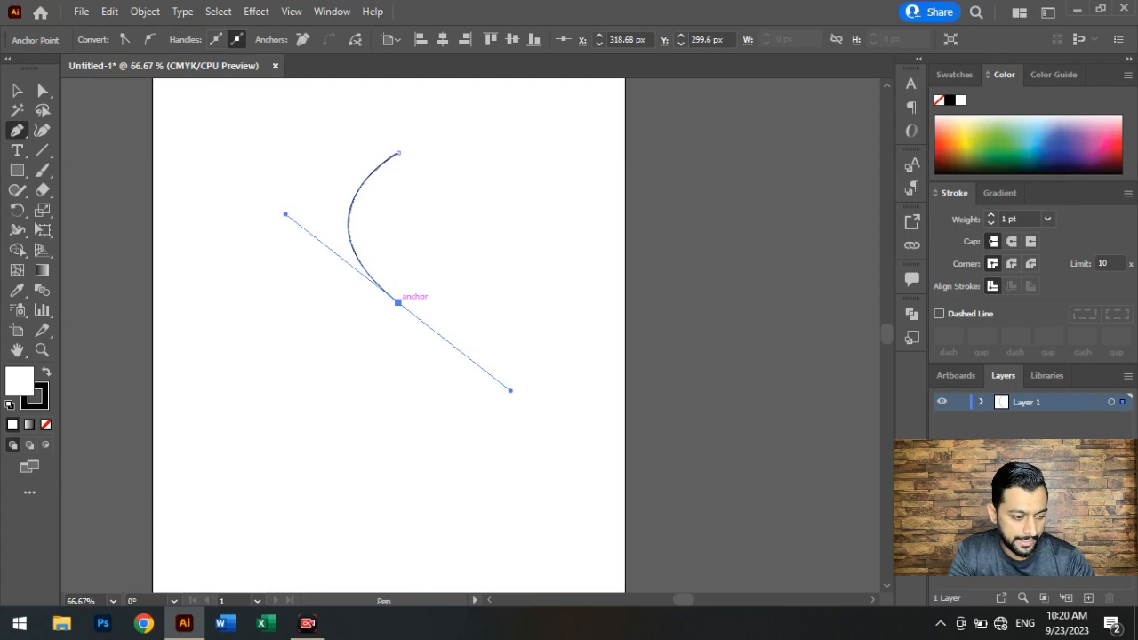
pyautogui.click(397, 302)
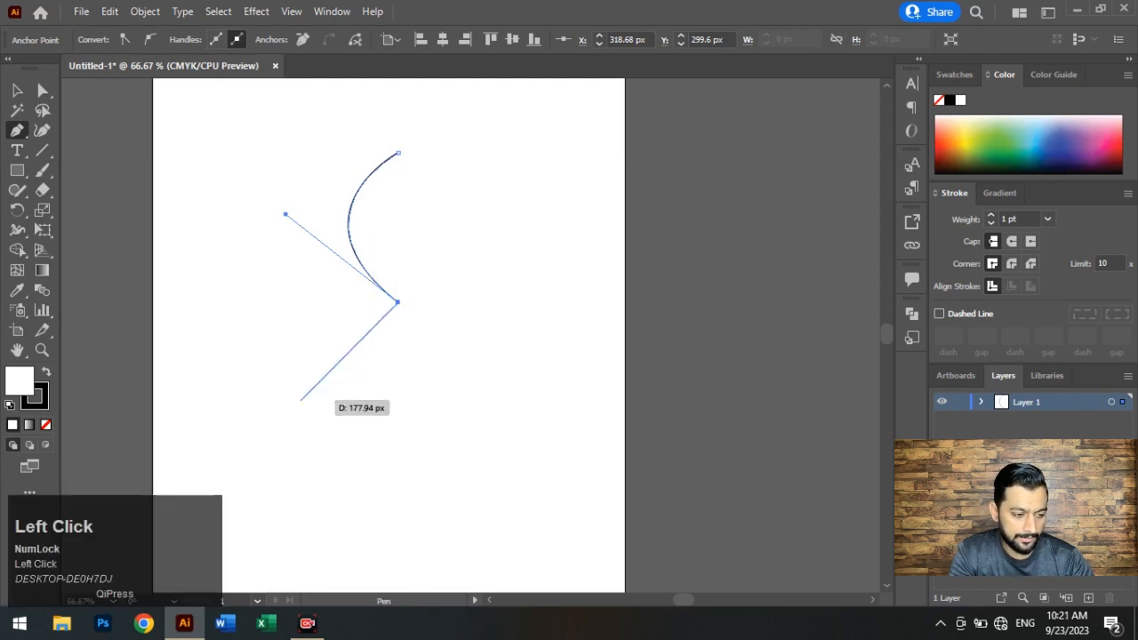
pyautogui.click(272, 433)
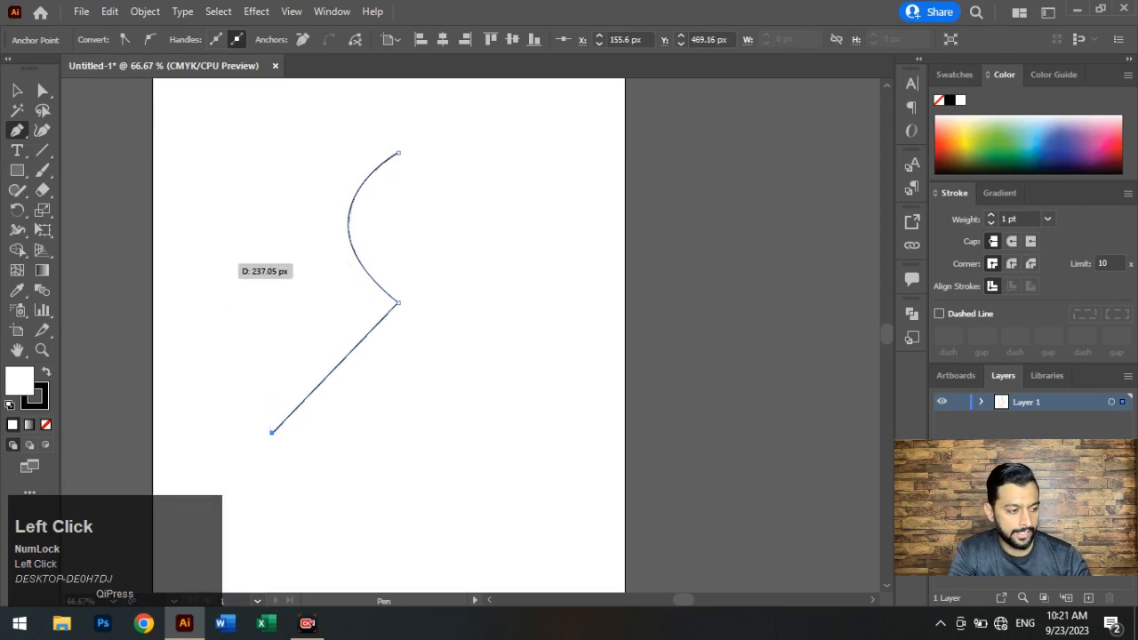
# - Move the whole path slightly right and down, and examine the corner anchor joining the curve and the straight segment at 300%
pyautogui.click(17, 90)
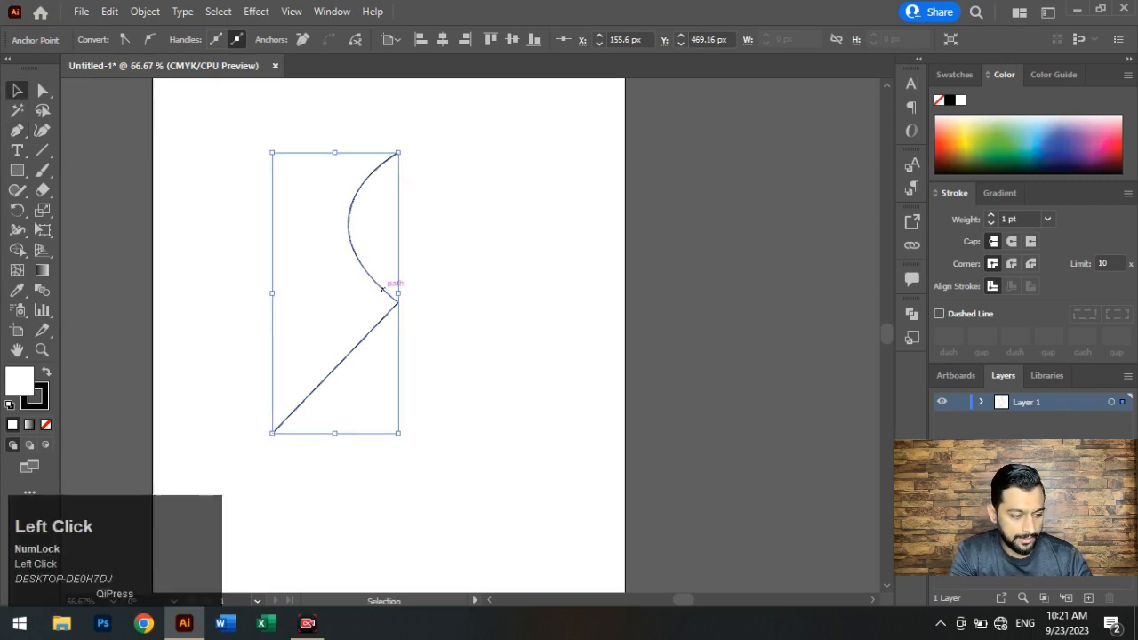
pyautogui.moveTo(398, 292); pyautogui.dragTo(426, 305)
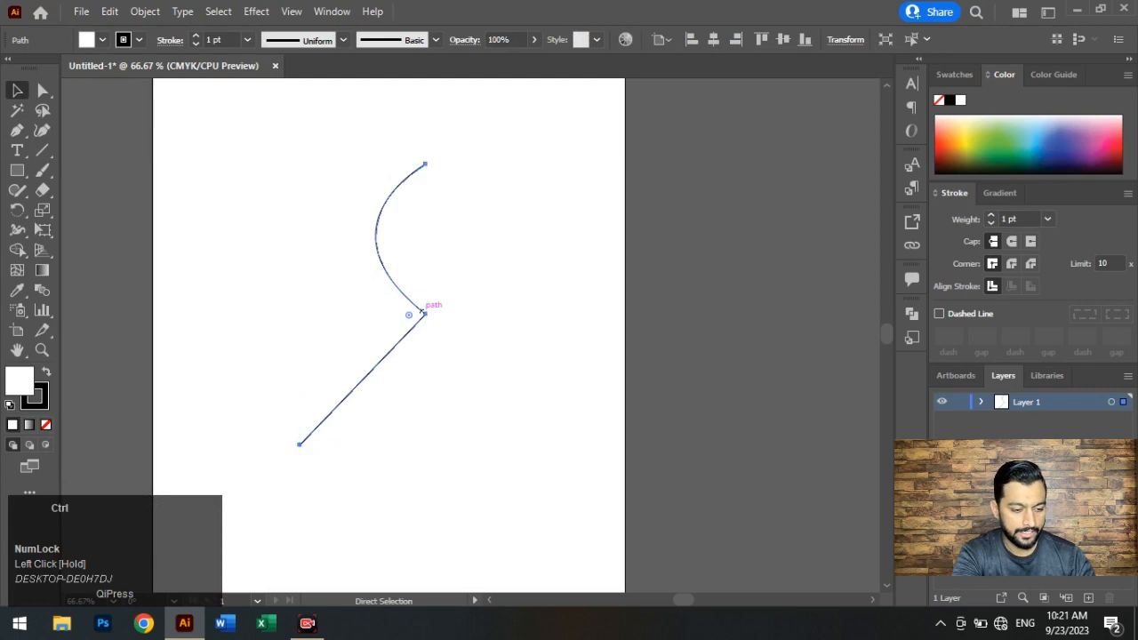
pyautogui.hotkey('ctrl', '+')
pyautogui.hotkey('ctrl', '+')
pyautogui.hotkey('ctrl', '+')
pyautogui.hotkey('ctrl', '+')
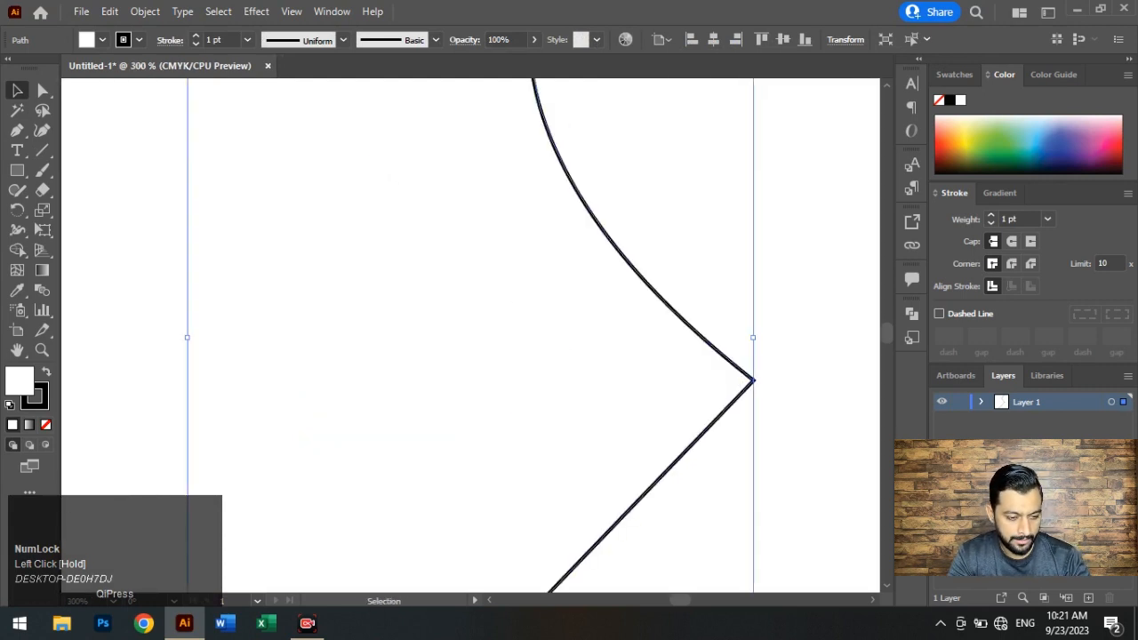
pyautogui.moveTo(680, 600); pyautogui.dragTo(682, 600)
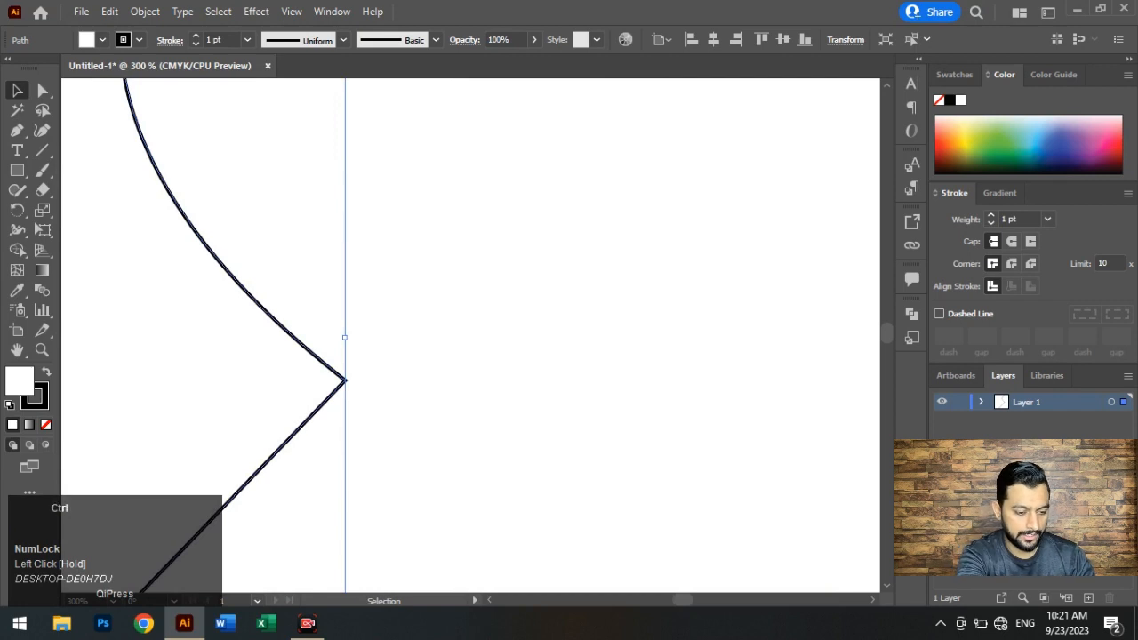
# - Delete the path made of the curve and the straight segment
pyautogui.hotkey('ctrl', '1')
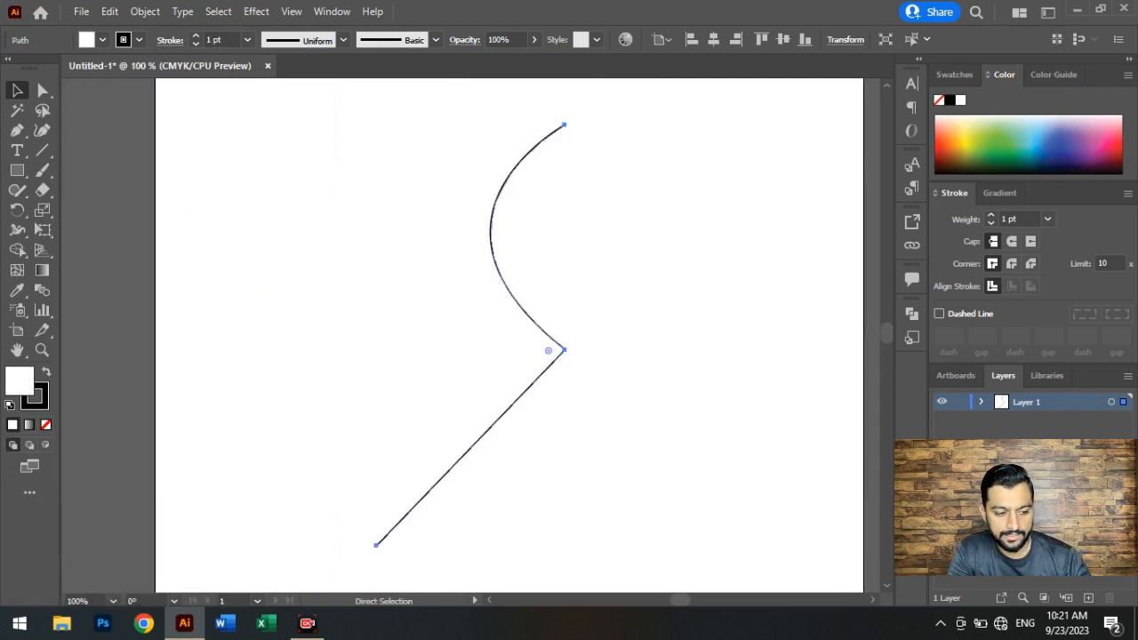
pyautogui.press('v')
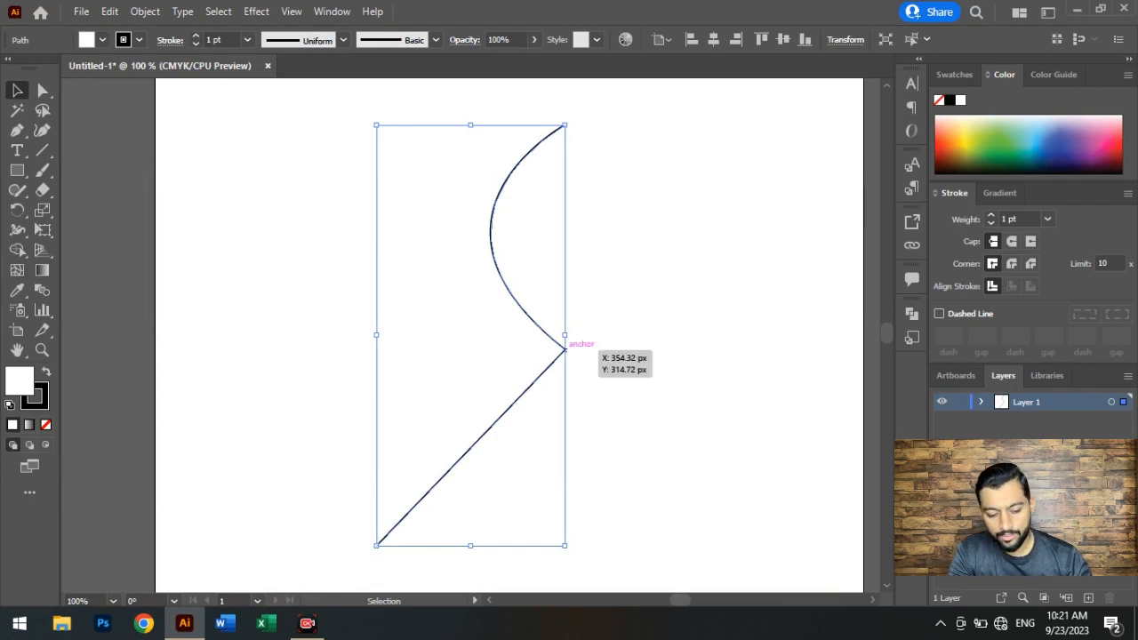
pyautogui.press('Delete')
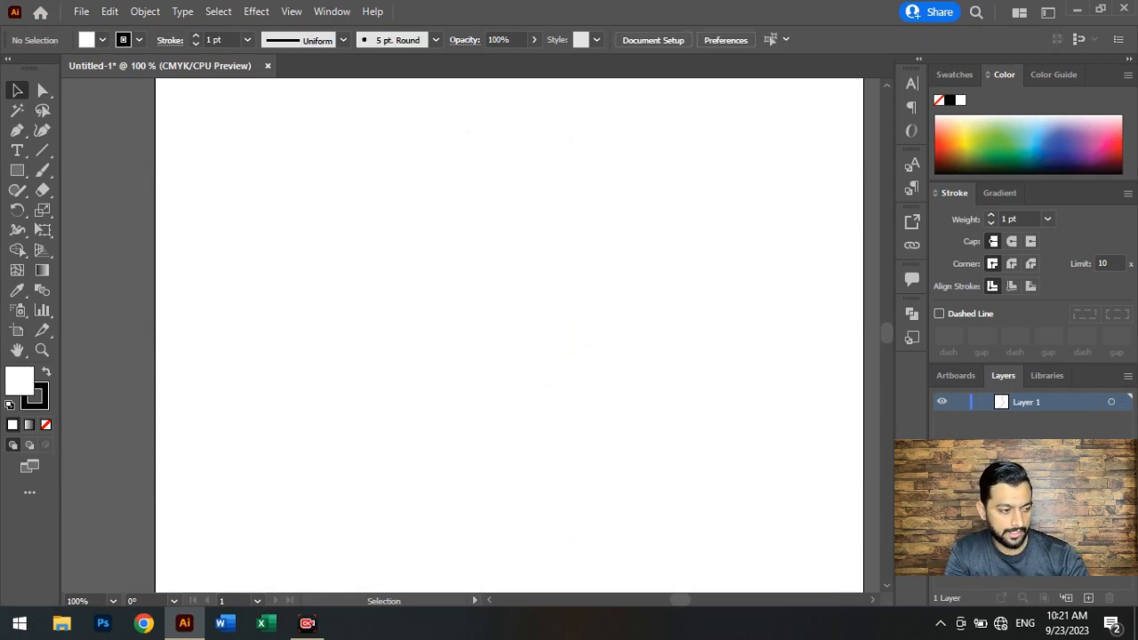
# - Draw a wide rectangle with the Rectangle tool in the upper-left part of the artboard
pyautogui.press('p')
pyautogui.click(17, 130)
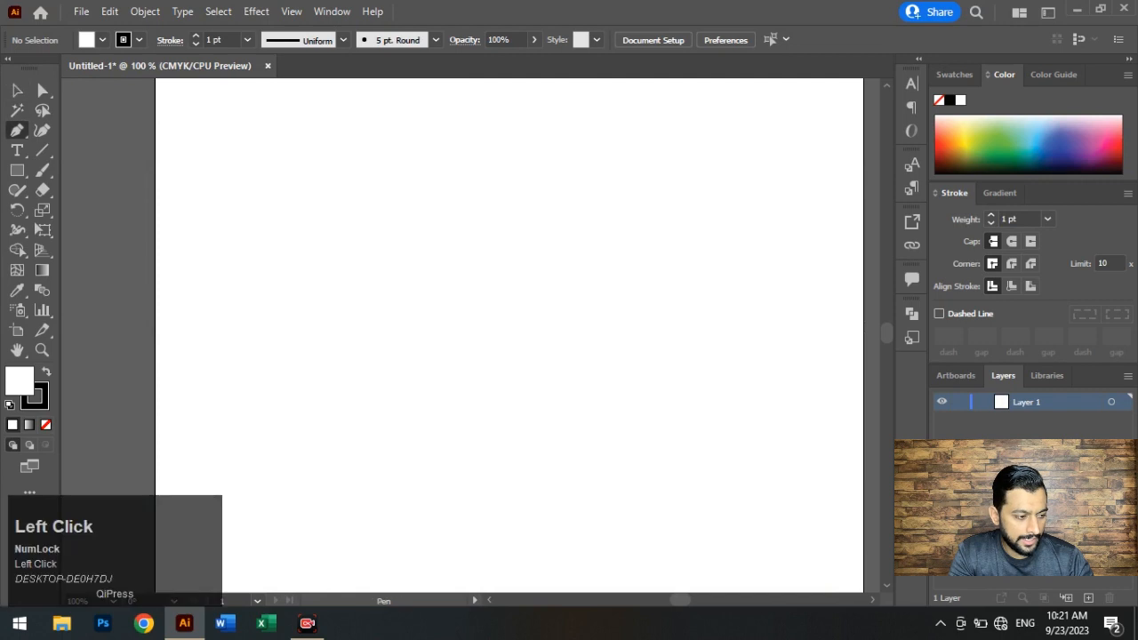
pyautogui.click(17, 170)
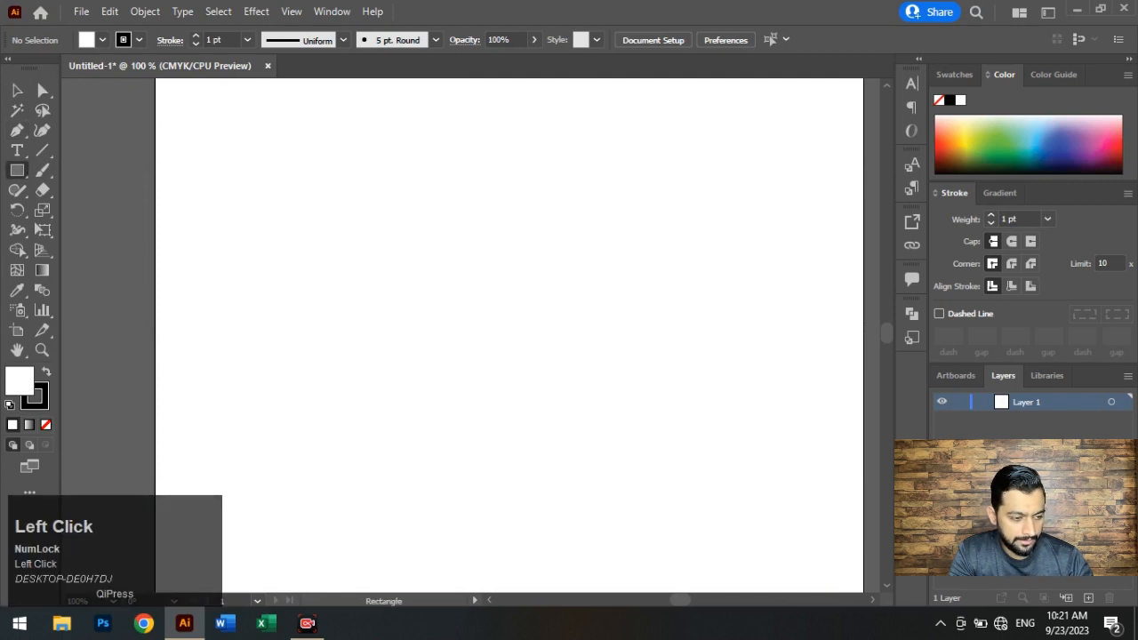
pyautogui.moveTo(308, 189); pyautogui.dragTo(510, 329)
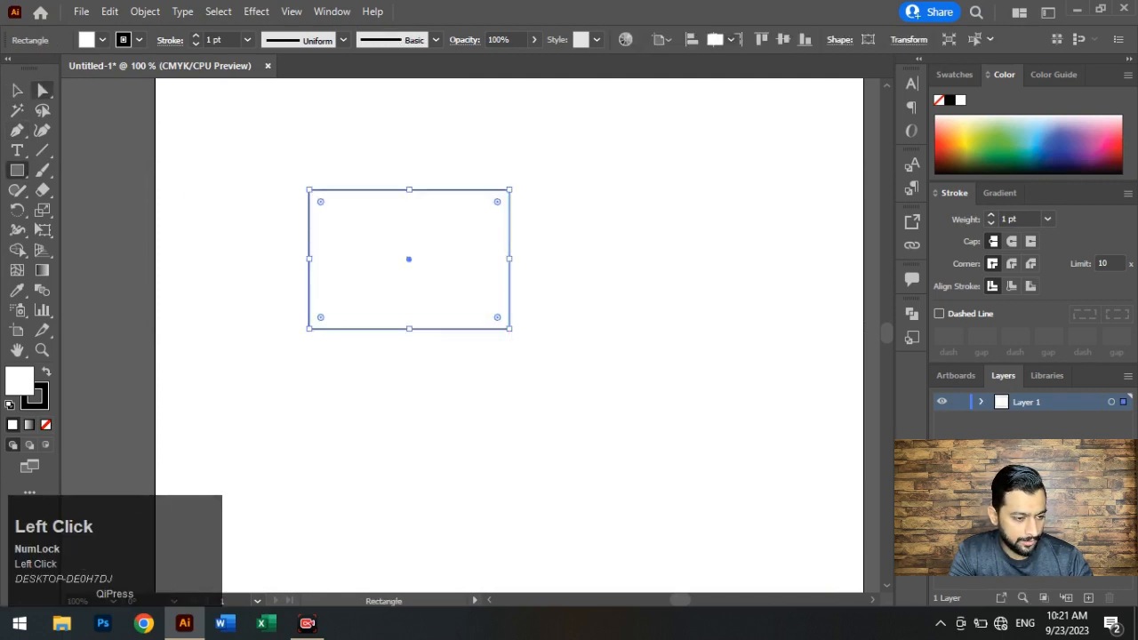
# - Select the rectangle's top-right corner anchor and add an anchor point in the middle of its top edge
pyautogui.click(42, 90)
pyautogui.moveTo(470, 166); pyautogui.dragTo(533, 210)
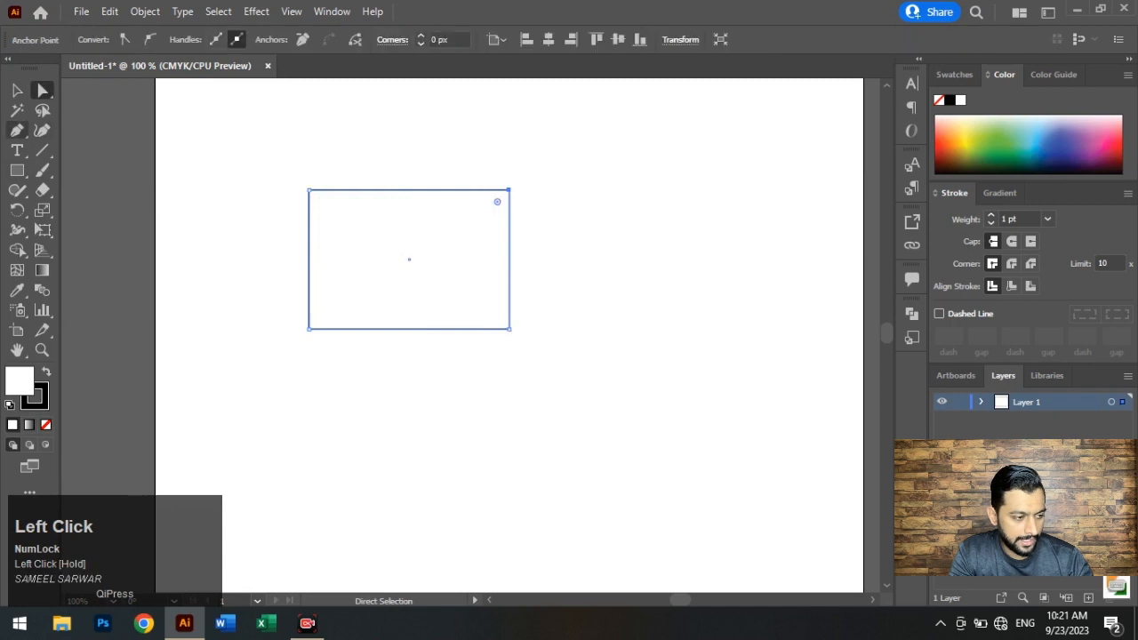
pyautogui.rightClick(17, 130)
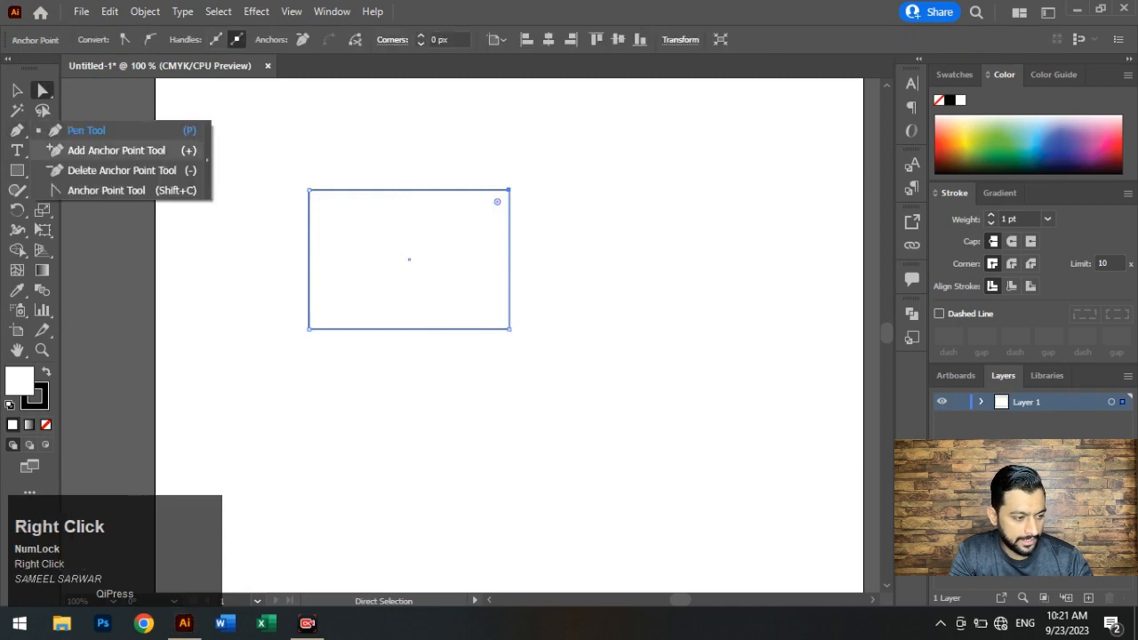
pyautogui.click(116, 150)
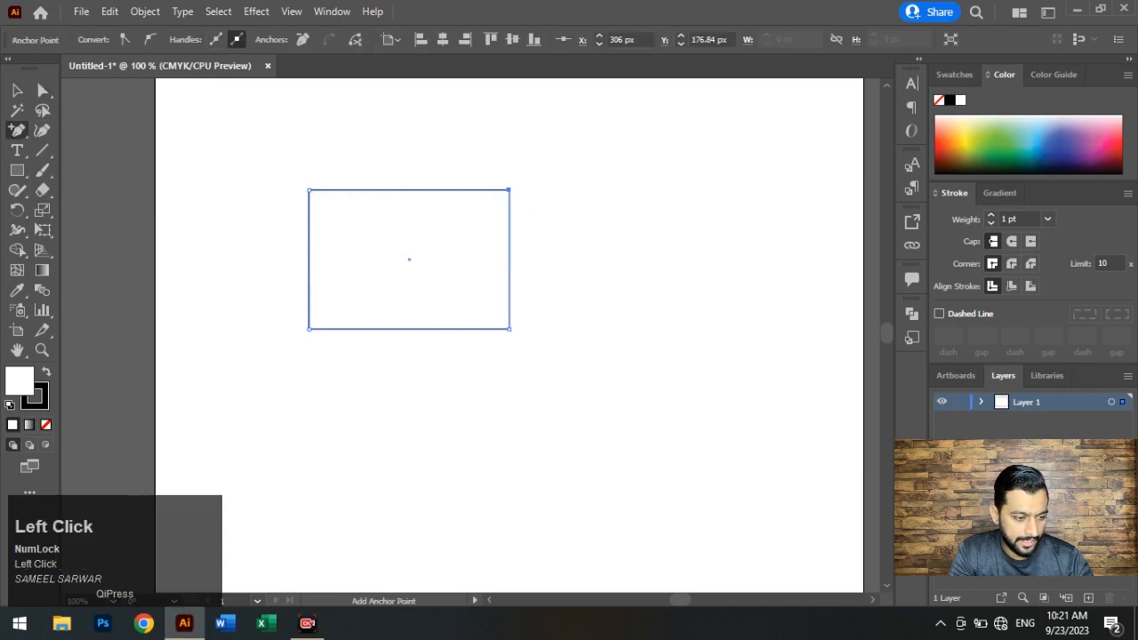
pyautogui.click(408, 189)
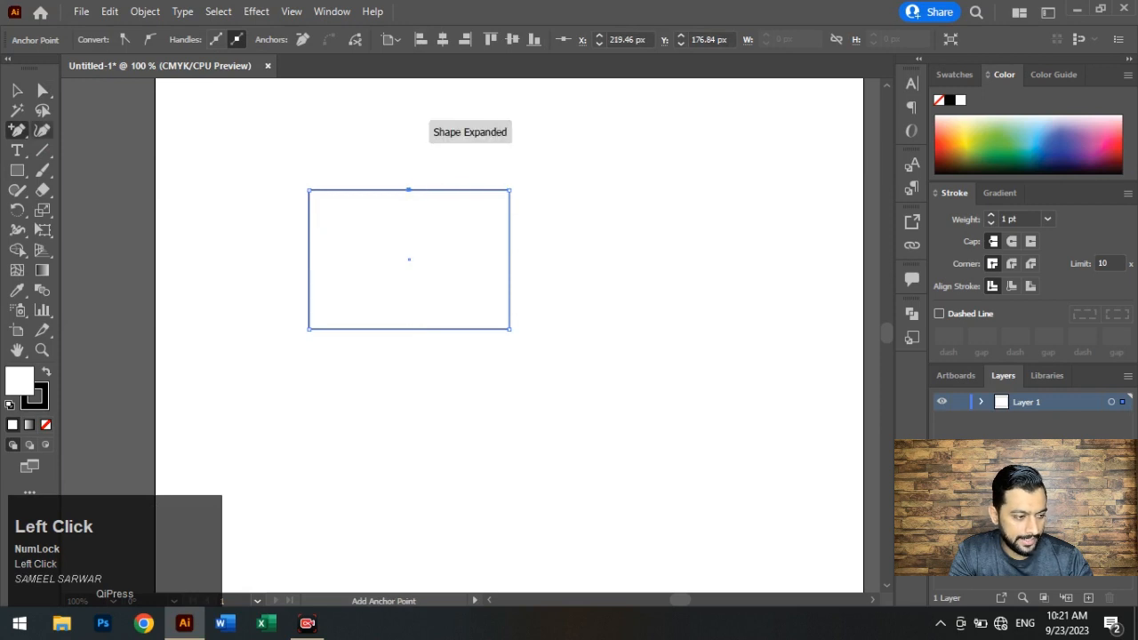
# - Remove the anchor point in the middle of the rectangle's top edge with the Delete Anchor Point tool
pyautogui.rightClick(17, 129)
pyautogui.click(115, 170)
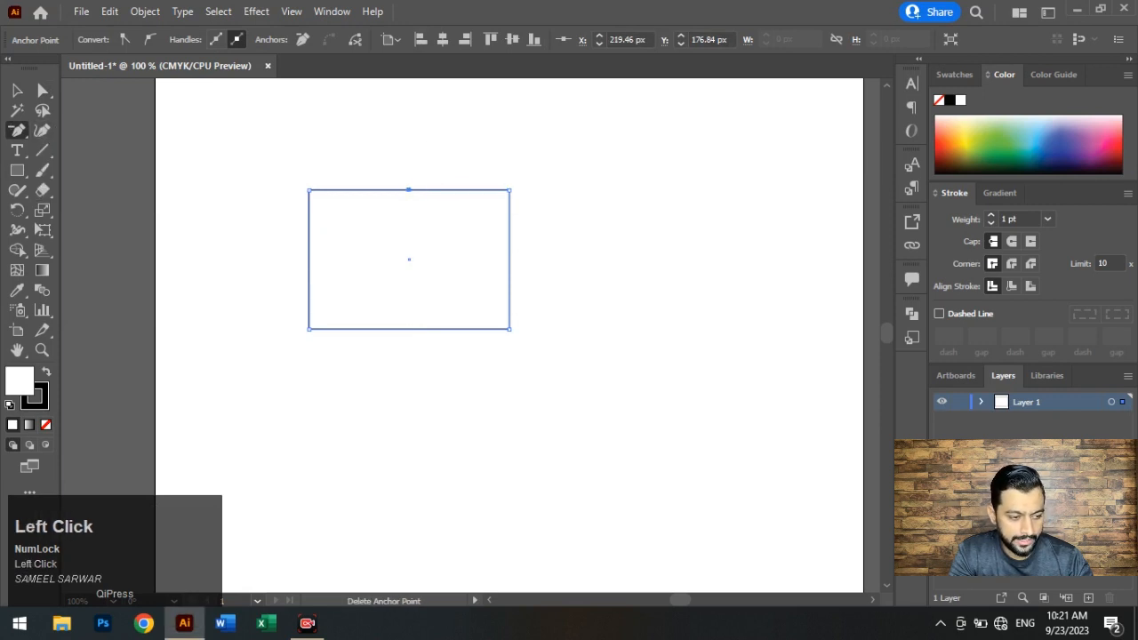
pyautogui.click(409, 190)
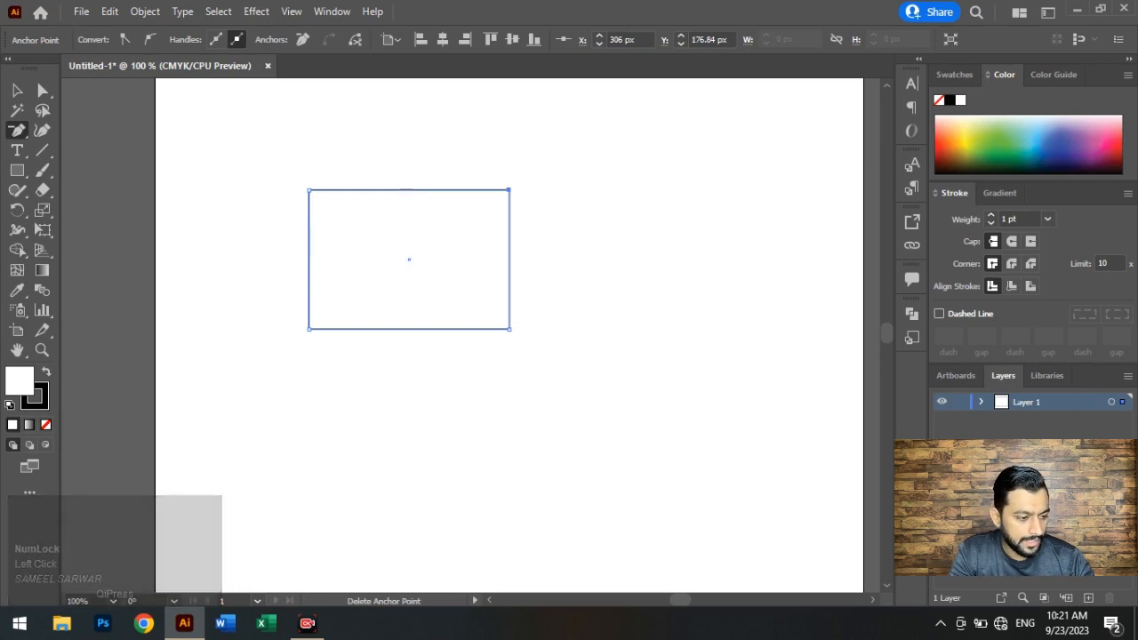
# - Return to the Pen tool and delete the whole rectangle from the artboard
pyautogui.rightClick(17, 130)
pyautogui.click(84, 128)
pyautogui.press('alt')
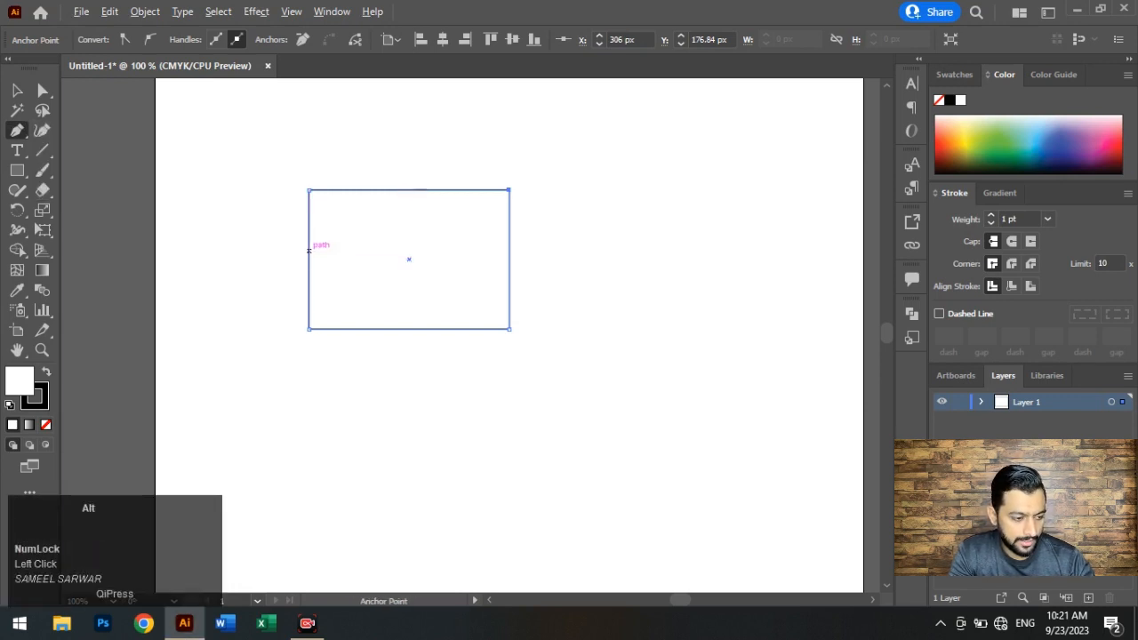
pyautogui.press('shift')
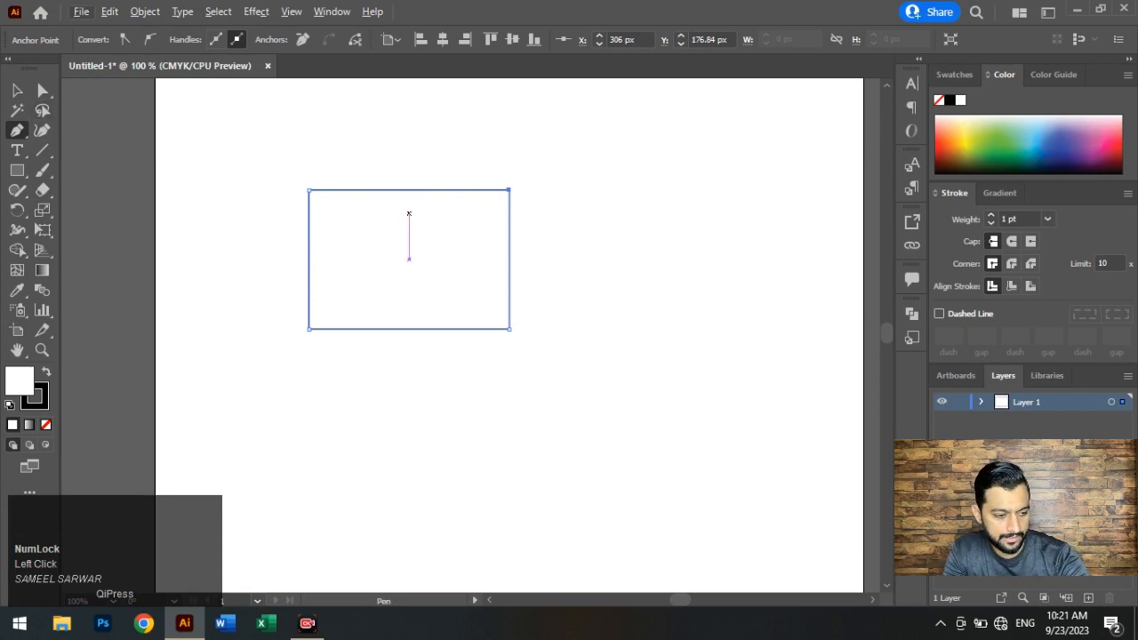
pyautogui.press('Delete')
pyautogui.press('Delete')
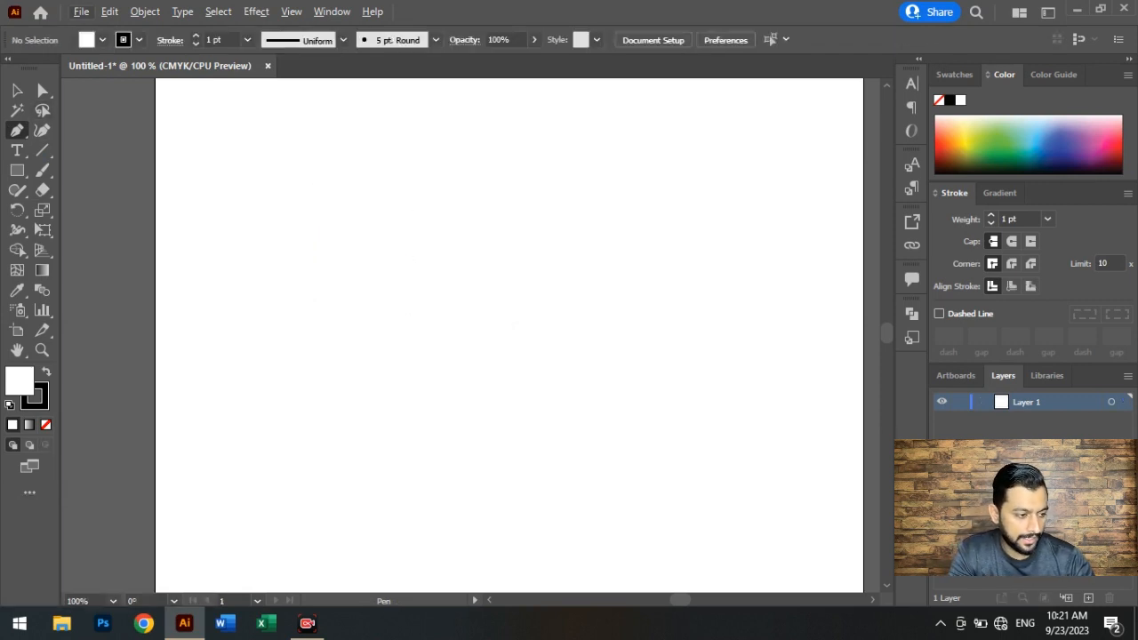
# - Draw a left-bowing curve with the Pen tool, its end anchor about 129 px below the start, and undo the whole path
pyautogui.rightClick(17, 130)
pyautogui.click(84, 129)
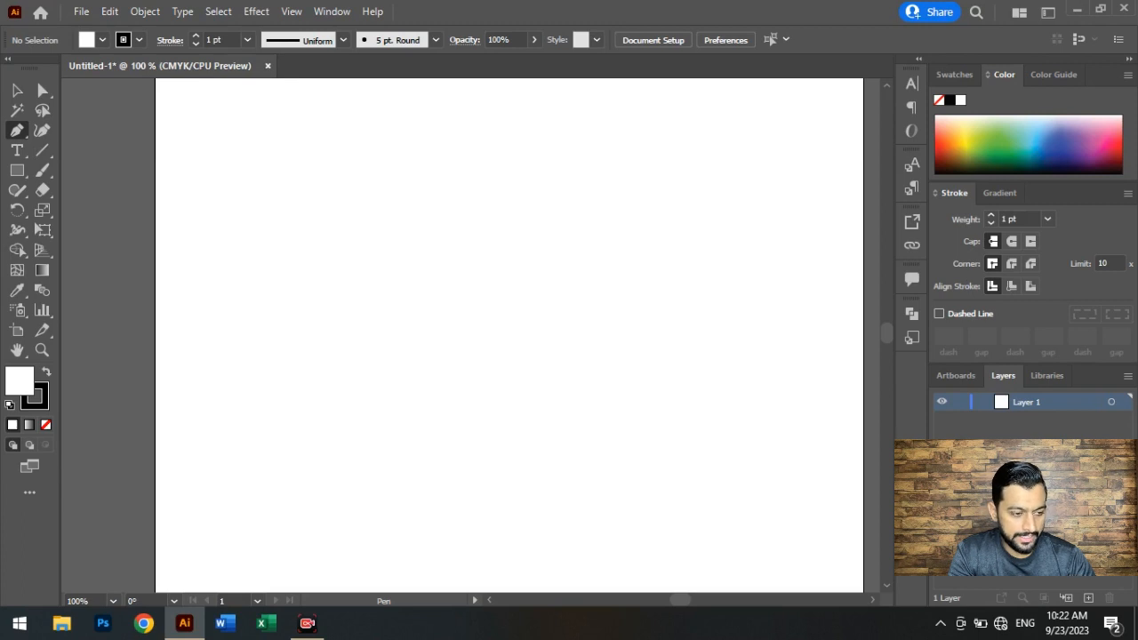
pyautogui.click(427, 179)
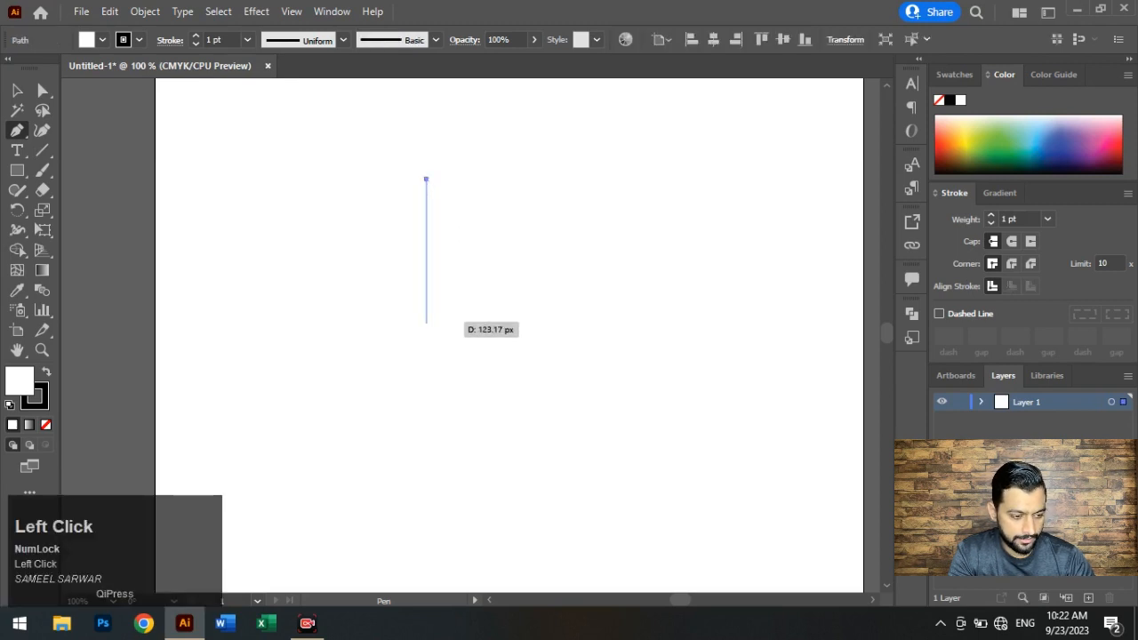
pyautogui.moveTo(426, 329); pyautogui.dragTo(529, 392)
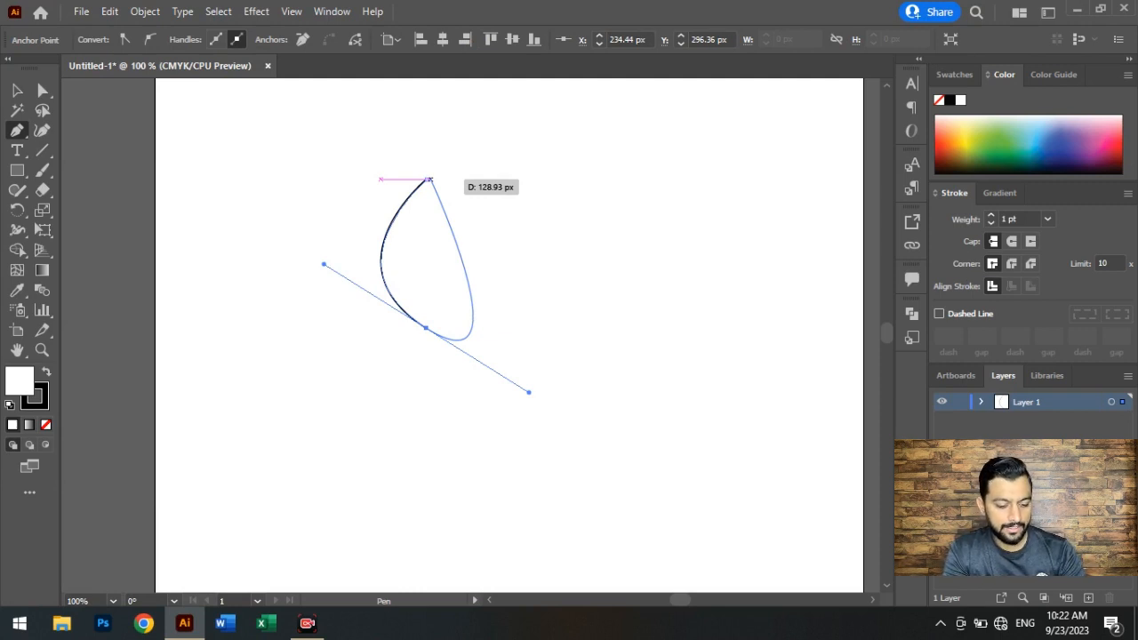
pyautogui.hotkey('ctrl', 'z')
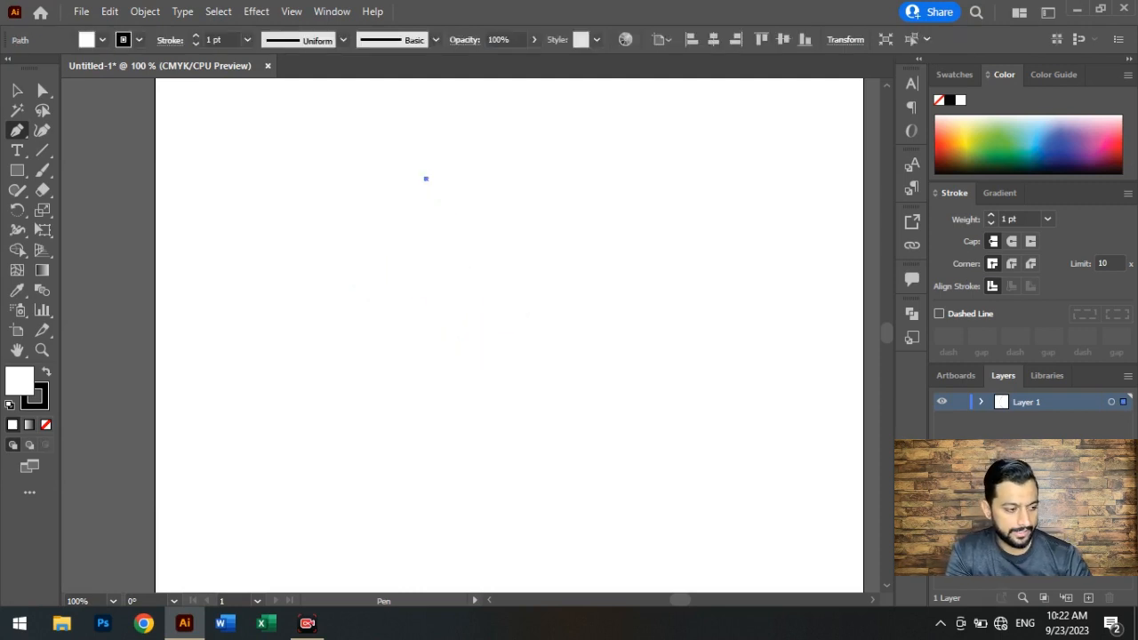
pyautogui.hotkey('ctrl', 'z')
# - Show the rulers and place a vertical guide near the middle of the artboard, at about 300 px on the horizontal ruler
pyautogui.hotkey('ctrl', '-')
pyautogui.hotkey('ctrl', '-')
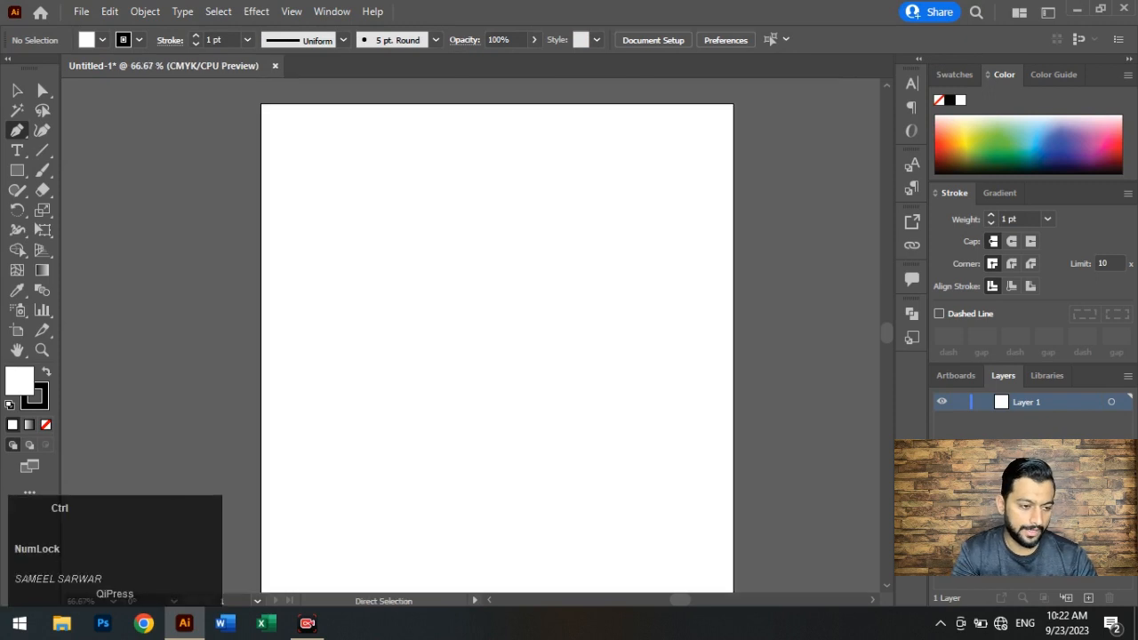
pyautogui.scroll(-3, 490, 356)
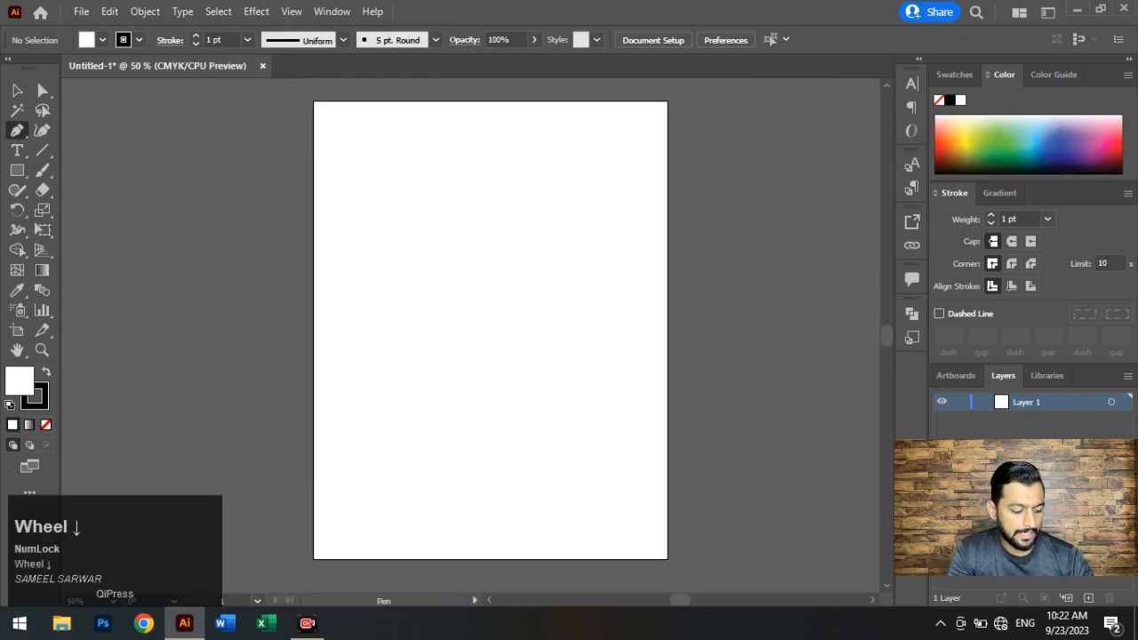
pyautogui.hotkey('ctrl', 'r')
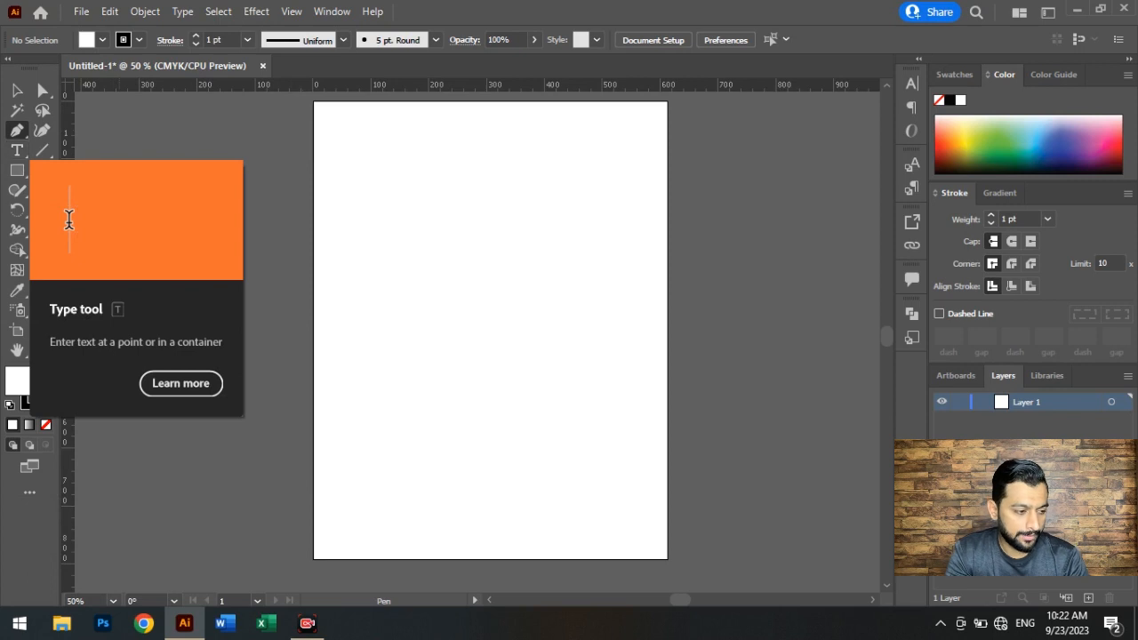
pyautogui.click(17, 90)
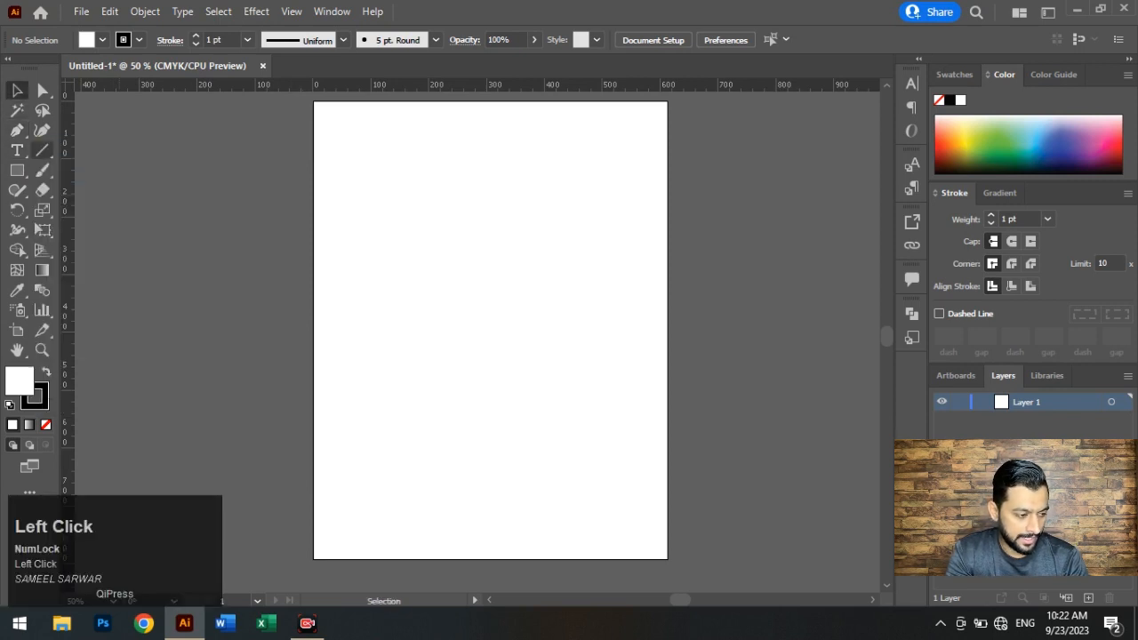
pyautogui.moveTo(67, 209); pyautogui.dragTo(486, 216)
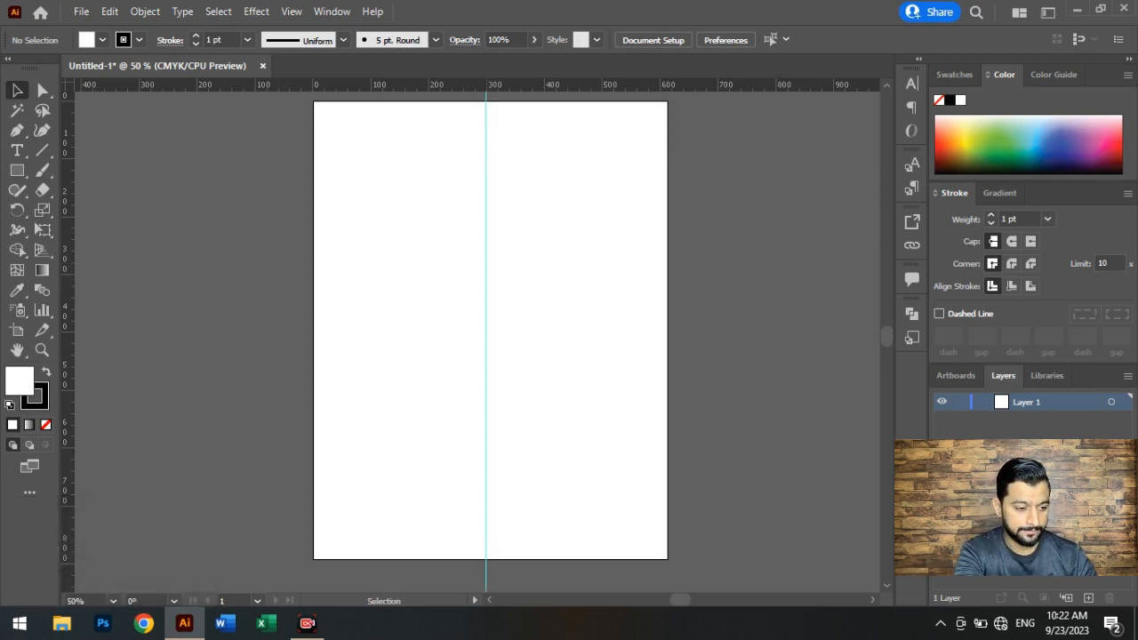
# - Draw the left half of a heart with the Pen tool, starting and ending on the vertical guide about 101 px apart
pyautogui.hotkey('ctrl', '+')
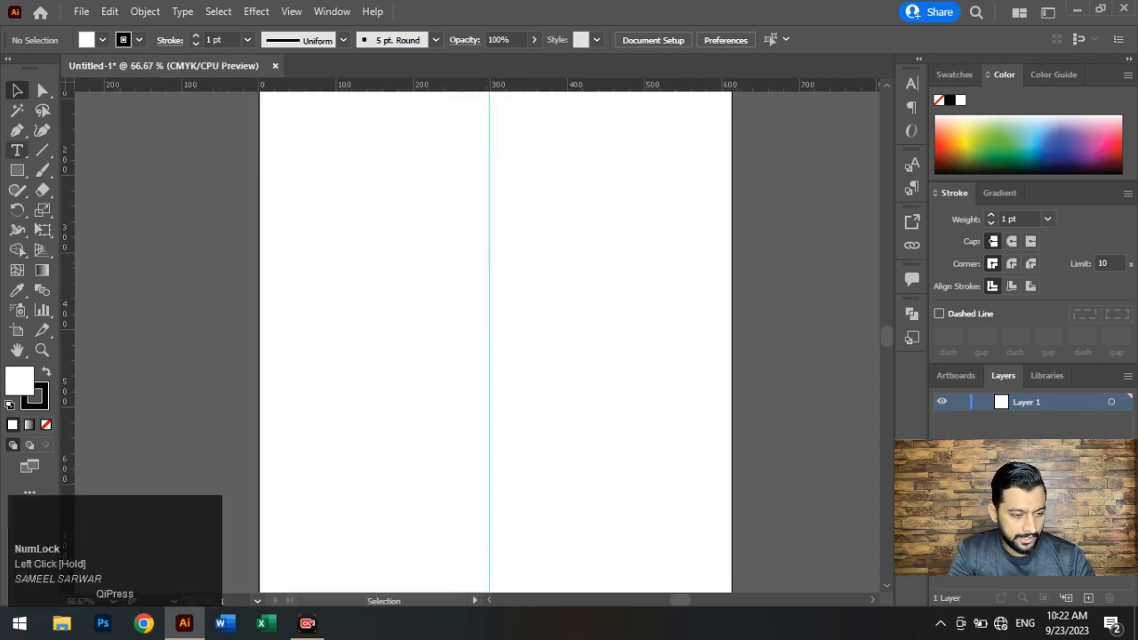
pyautogui.click(17, 130)
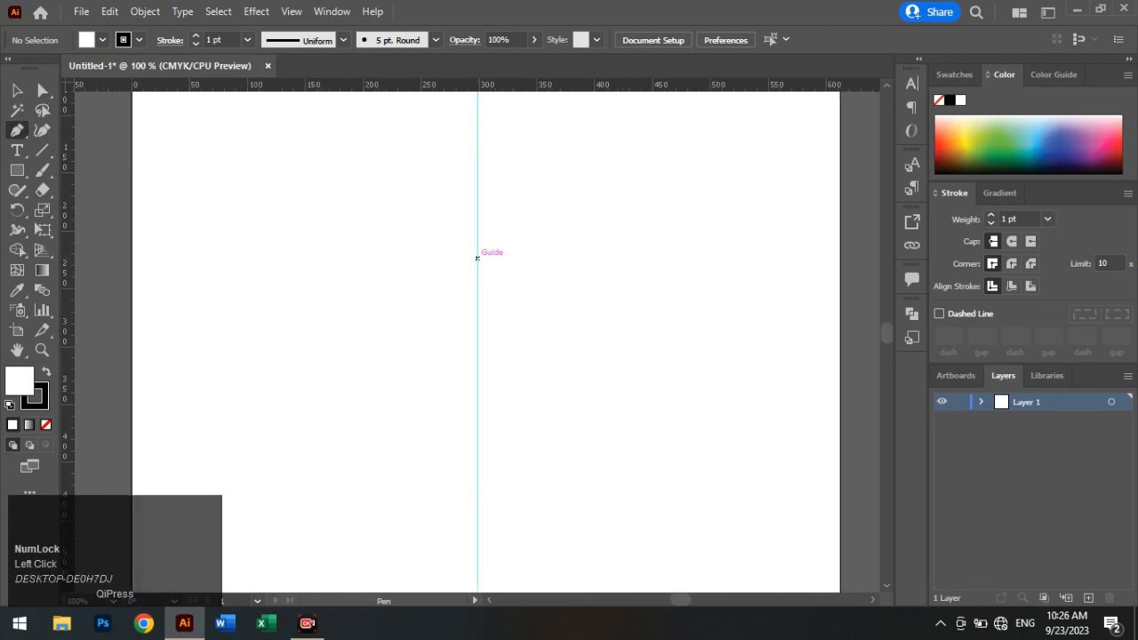
pyautogui.click(477, 257)
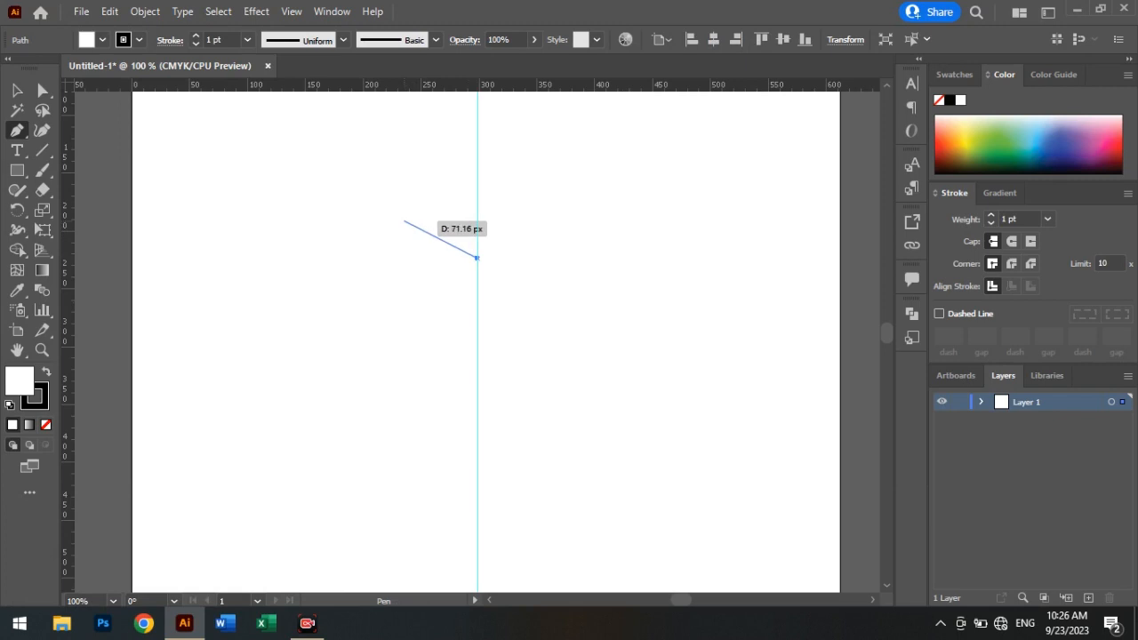
pyautogui.click(386, 224)
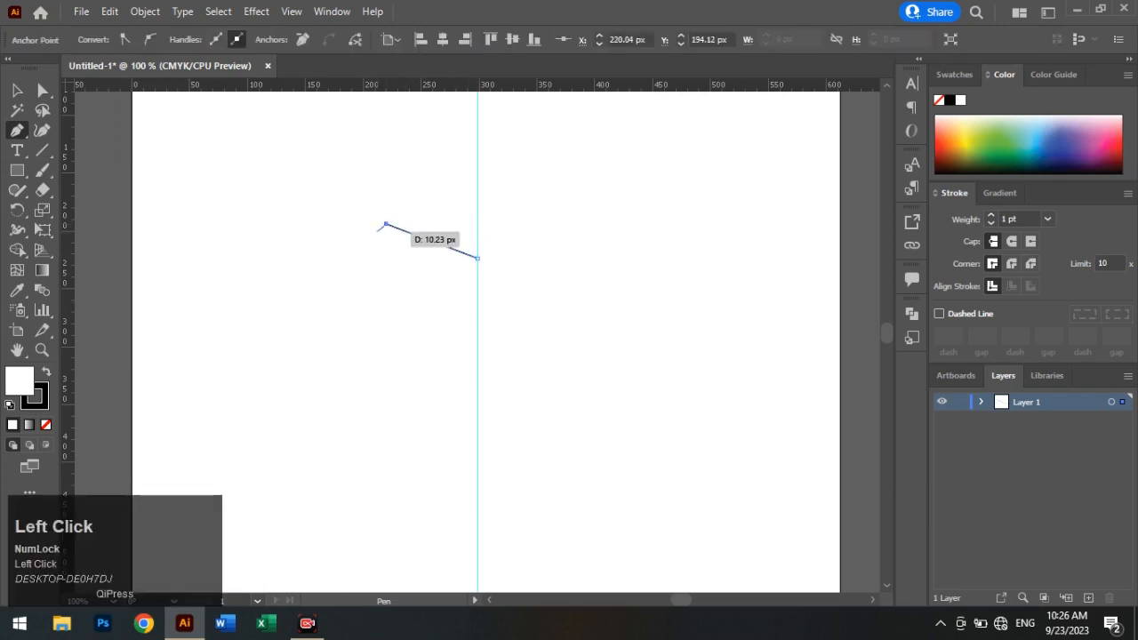
pyautogui.hotkey('ctrl', 'z')
pyautogui.moveTo(386, 223); pyautogui.dragTo(348, 267)
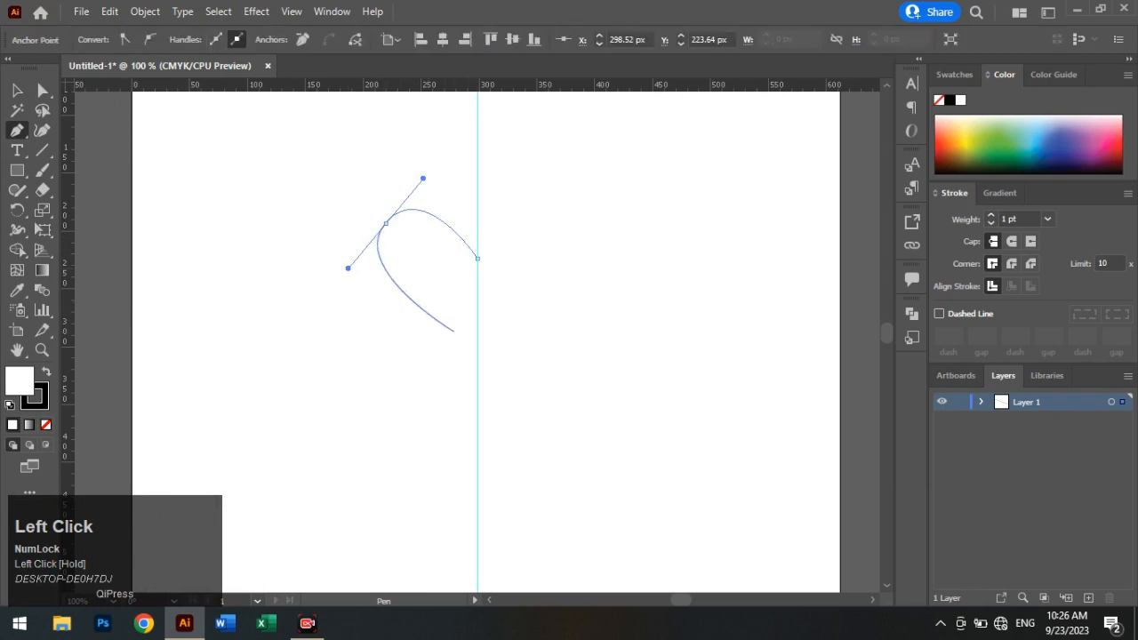
pyautogui.moveTo(477, 375); pyautogui.dragTo(513, 389)
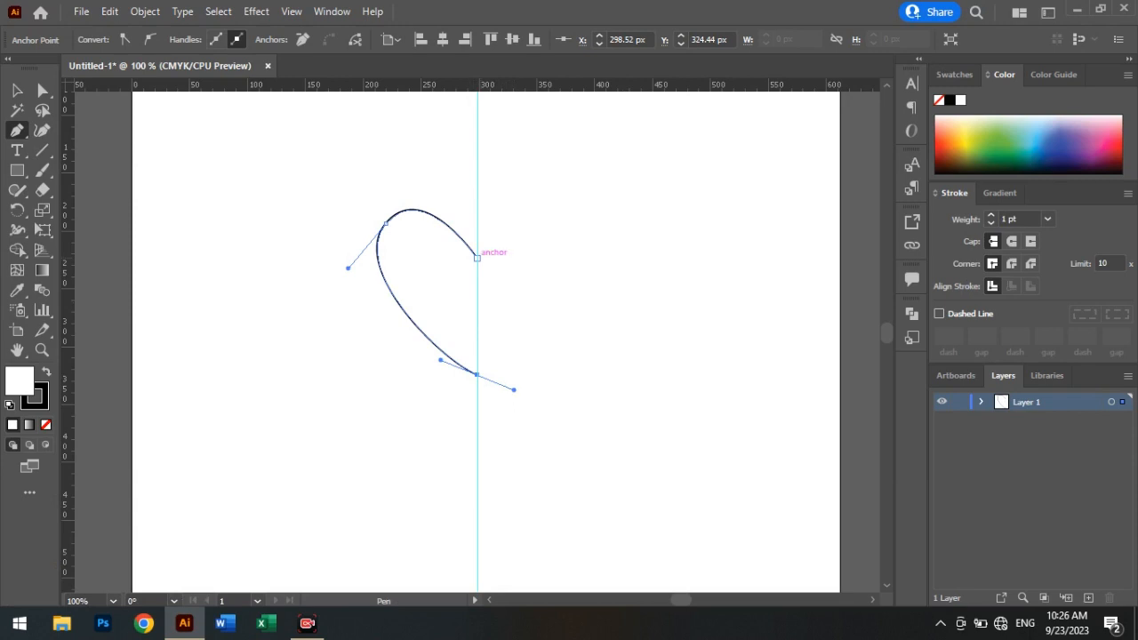
# - Try to continue the path from the upper anchor with the Pen tool to draw the heart's right half, and undo it
pyautogui.moveTo(477, 258); pyautogui.dragTo(565, 229)
pyautogui.hotkey('ctrl', 'z')
pyautogui.moveTo(539, 236); pyautogui.dragTo(602, 299)
pyautogui.hotkey('ctrl', 'z')
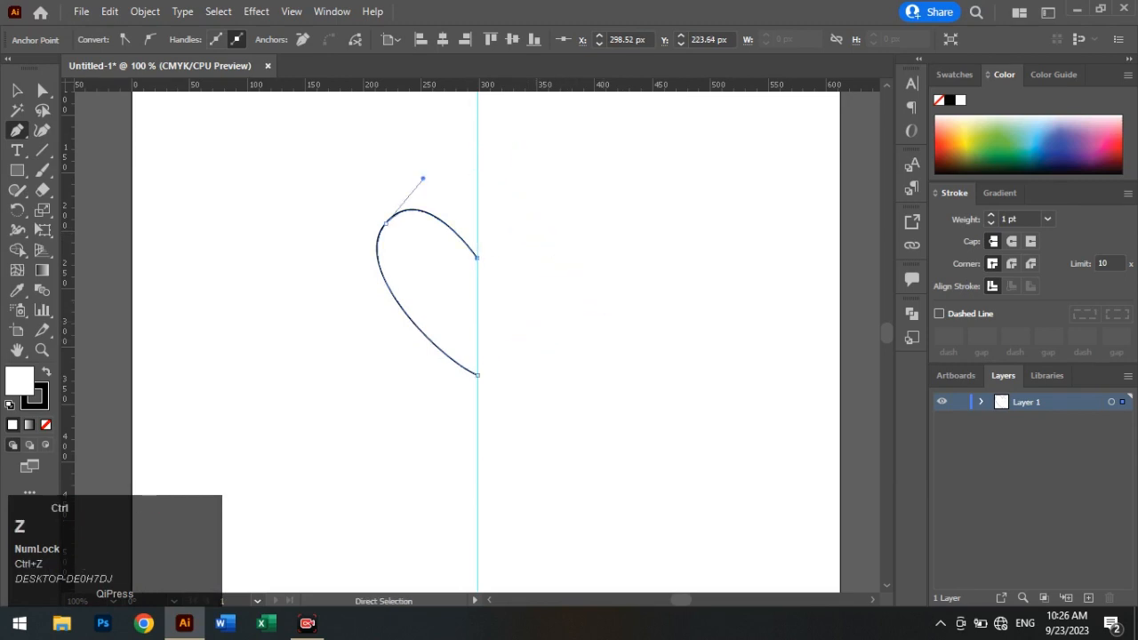
pyautogui.press('ctrl')
# - Make a copy of the half heart reflected about the vertical axis and move it across the guide to meet the original
pyautogui.click(17, 89)
pyautogui.click(42, 90)
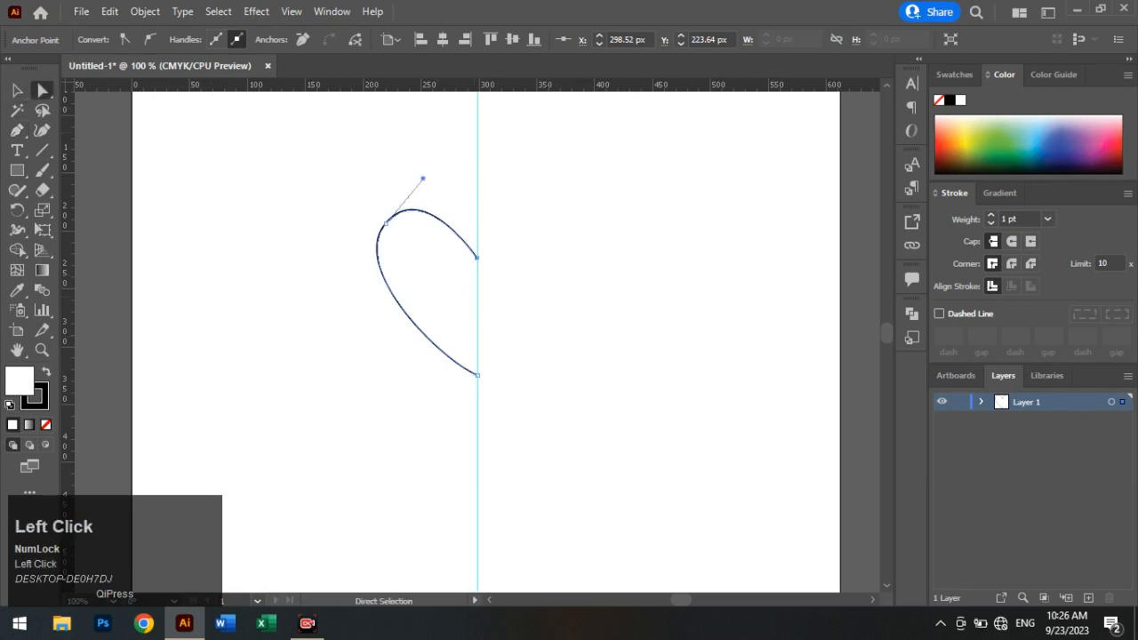
pyautogui.moveTo(313, 152); pyautogui.dragTo(480, 391)
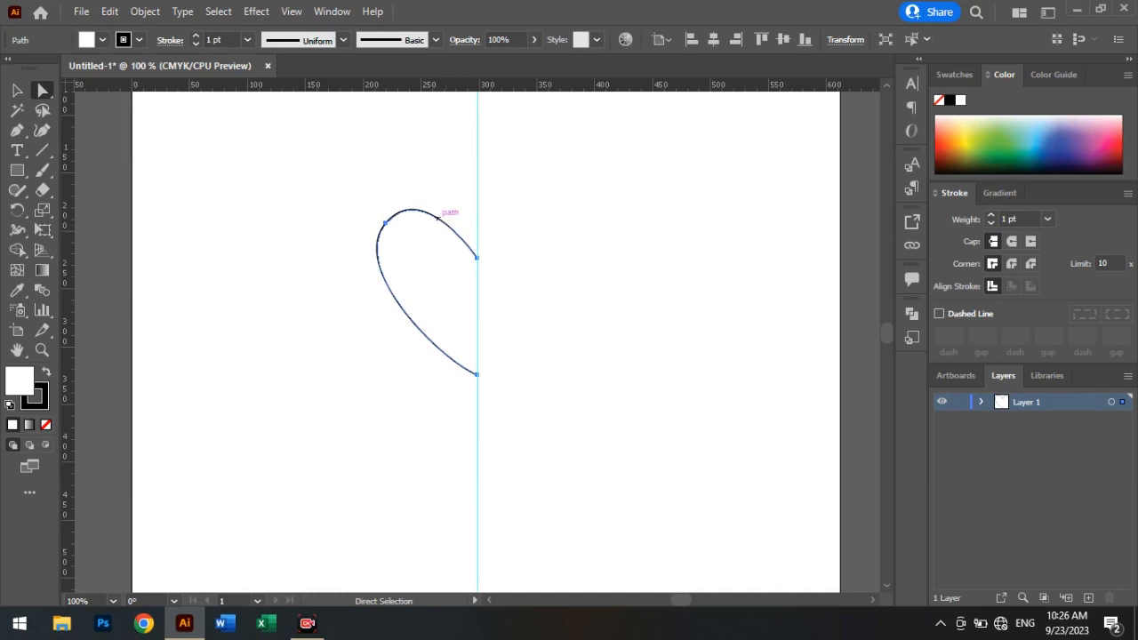
pyautogui.rightClick(444, 218)
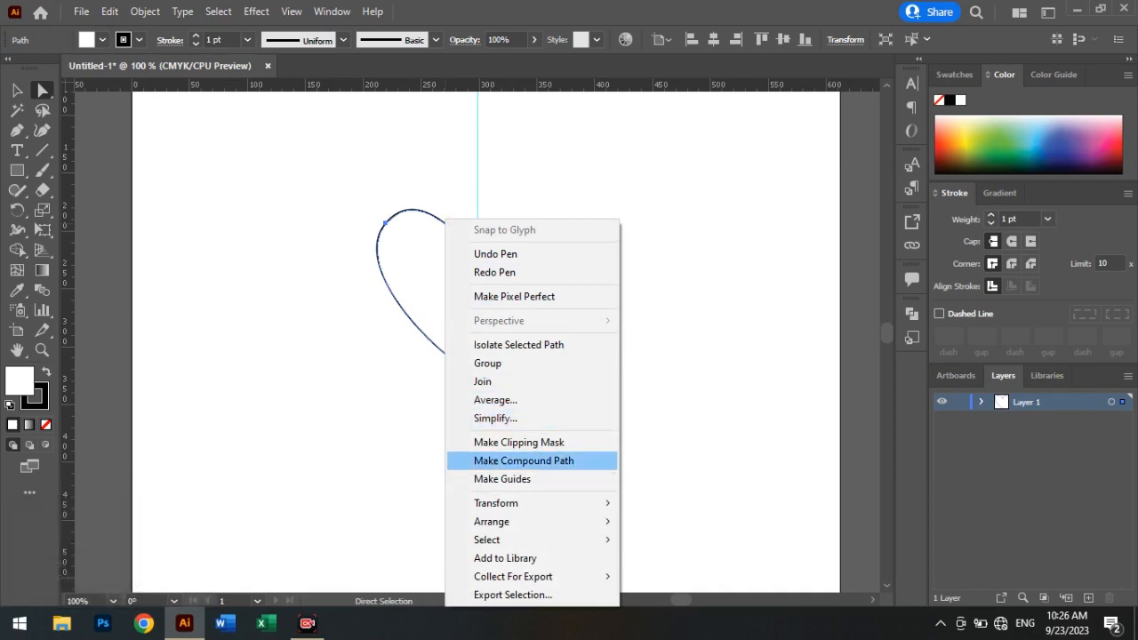
pyautogui.moveTo(534, 503)
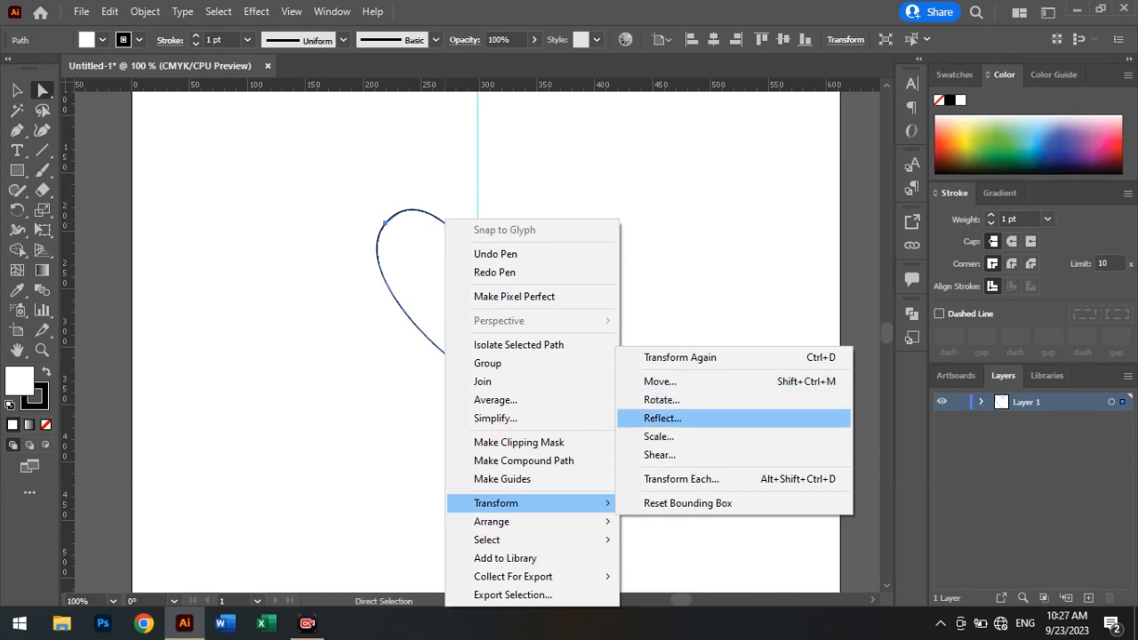
pyautogui.click(662, 418)
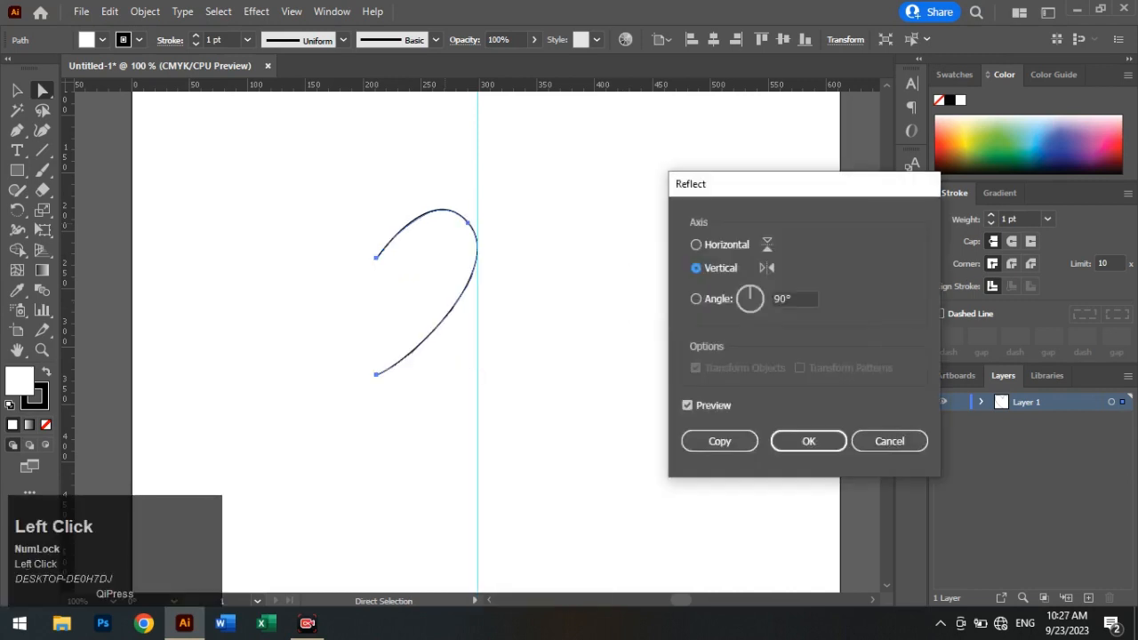
pyautogui.click(687, 405)
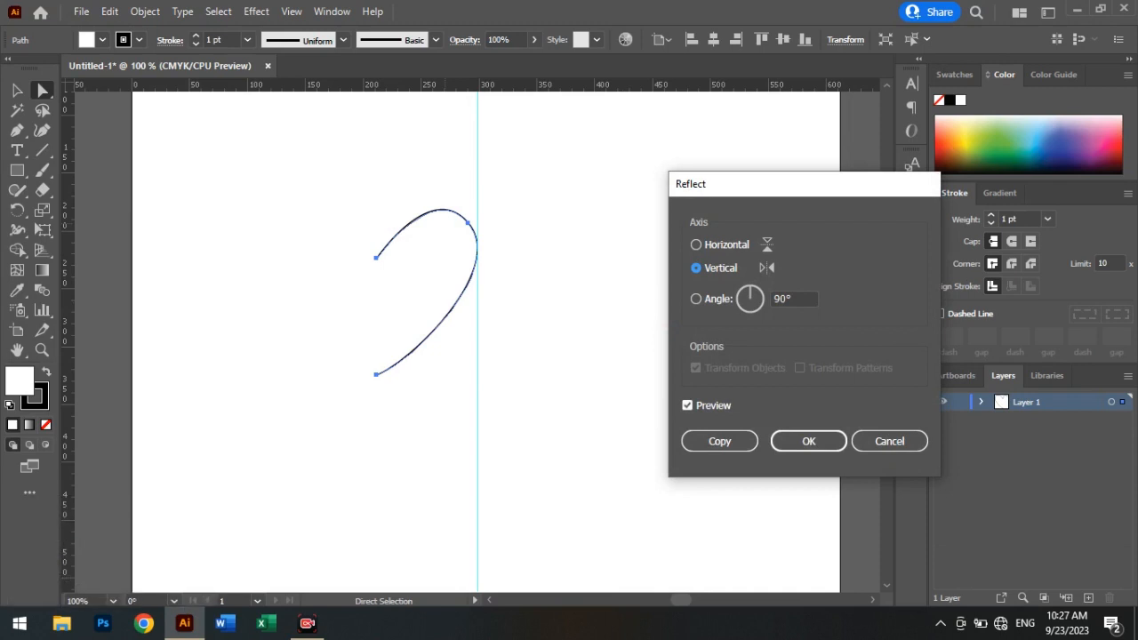
pyautogui.click(688, 405)
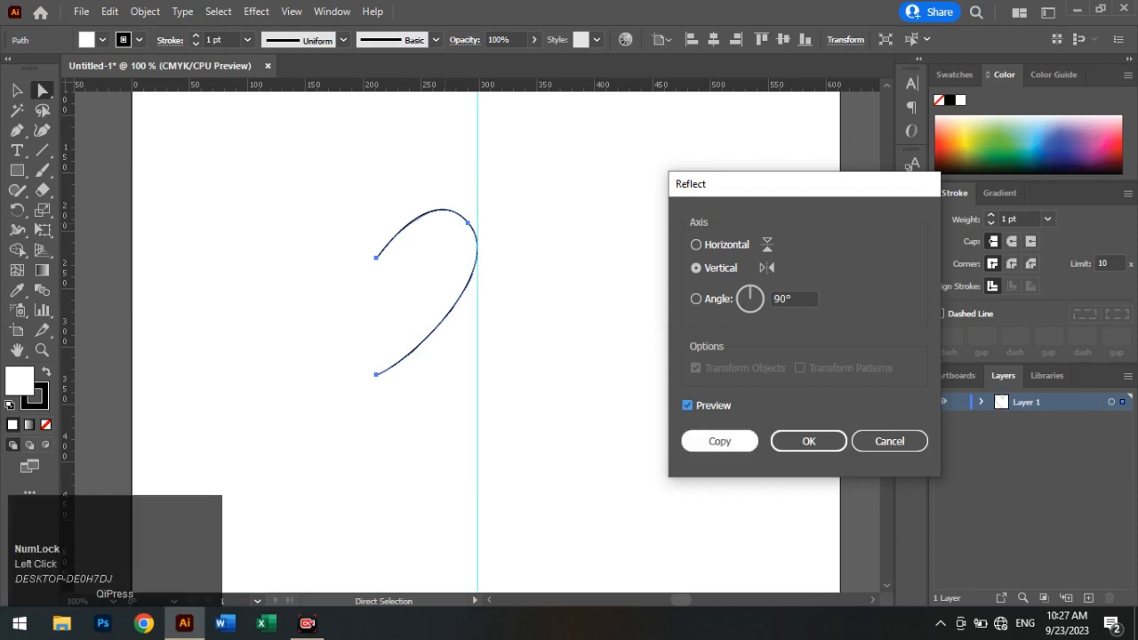
pyautogui.click(719, 441)
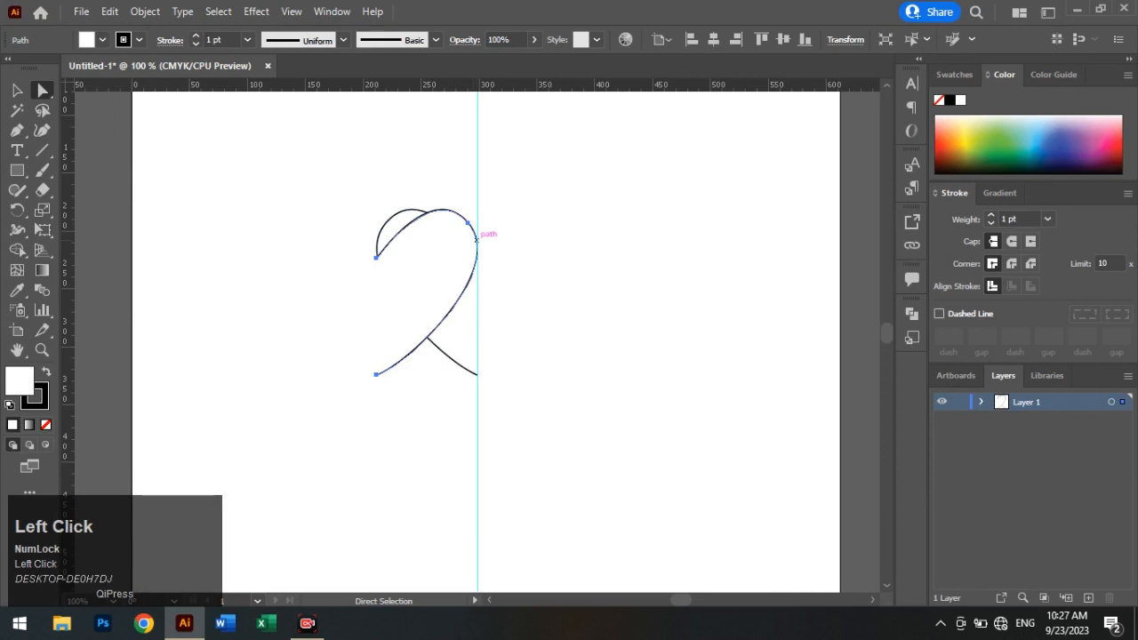
pyautogui.moveTo(426, 292); pyautogui.dragTo(528, 292)
pyautogui.click(586, 242)
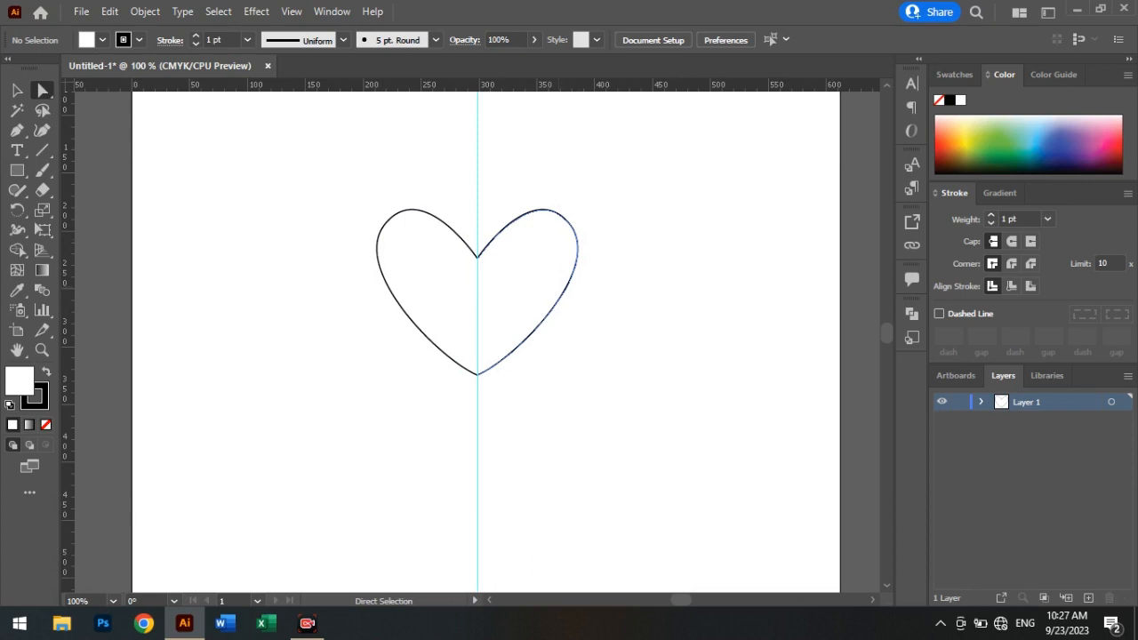
# - Move the heart's right half away from the left half to test whether they are connected, and undo the move
pyautogui.press('ctrl')
pyautogui.hotkey('ctrl', '=')
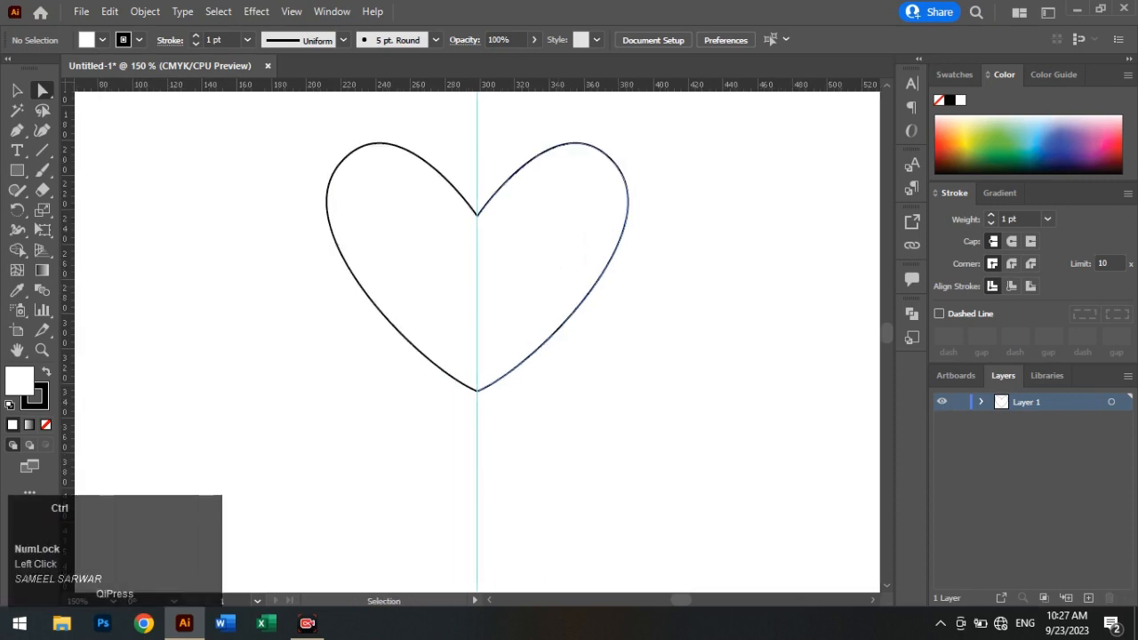
pyautogui.hotkey('ctrl', '=')
pyautogui.hotkey('ctrl', '=')
pyautogui.scroll(4, 476, 338)
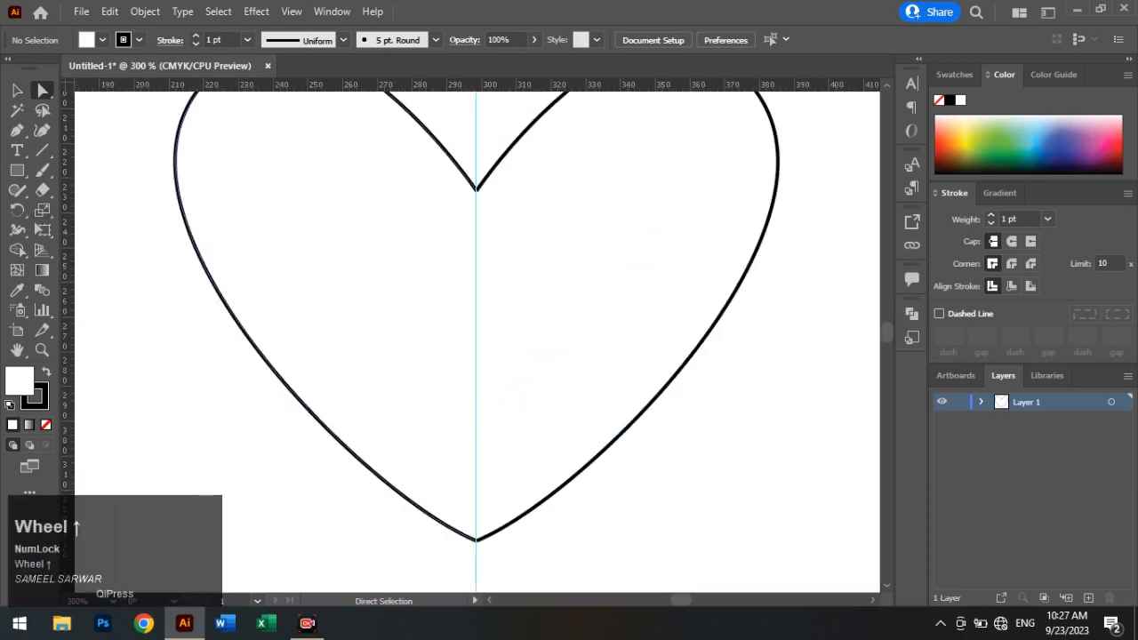
pyautogui.moveTo(765, 157); pyautogui.dragTo(806, 189)
pyautogui.hotkey('ctrl', 'z')
pyautogui.click(17, 90)
pyautogui.click(779, 187)
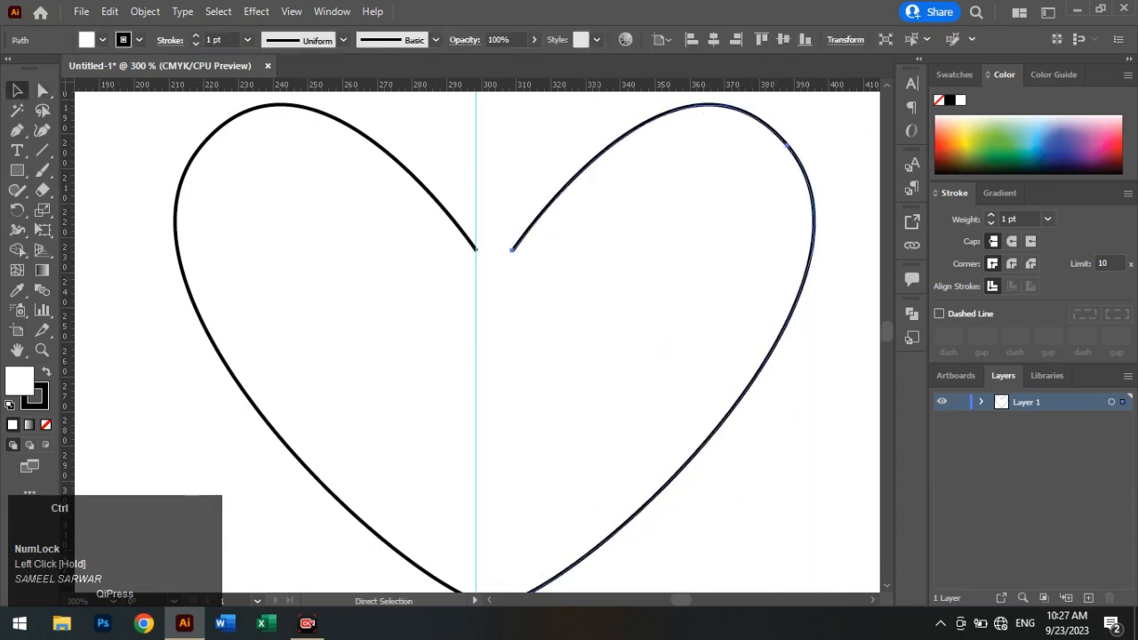
pyautogui.hotkey('ctrl', 'z')
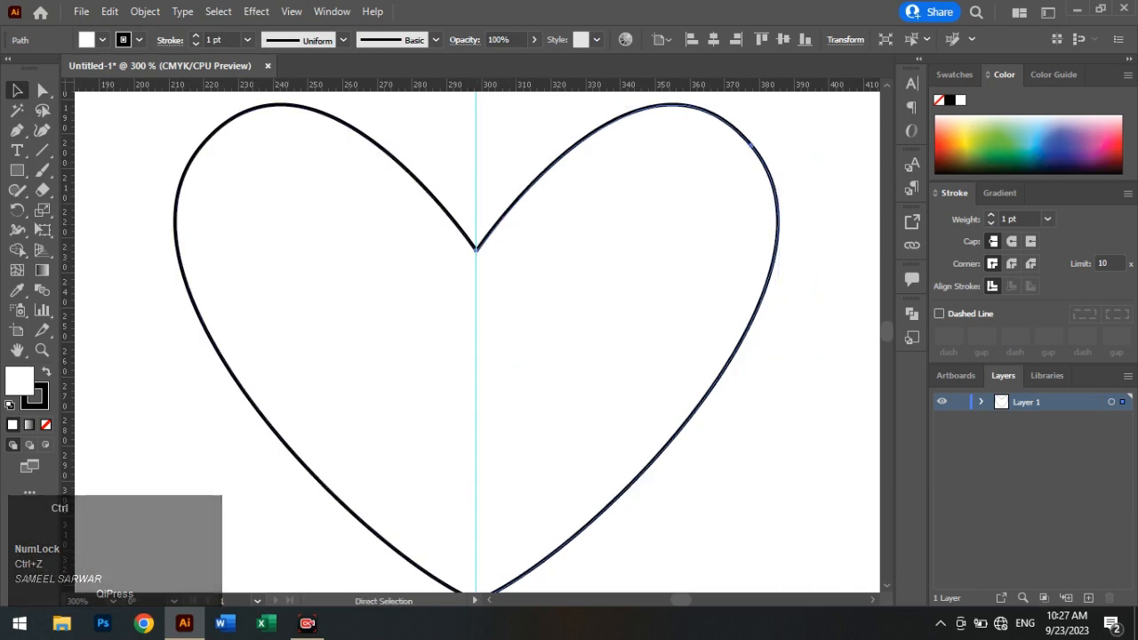
# - Hide the rulers and try to move the vertical guide away from the heart's centre
pyautogui.scroll(1, 187, 373)
pyautogui.click(376, 147)
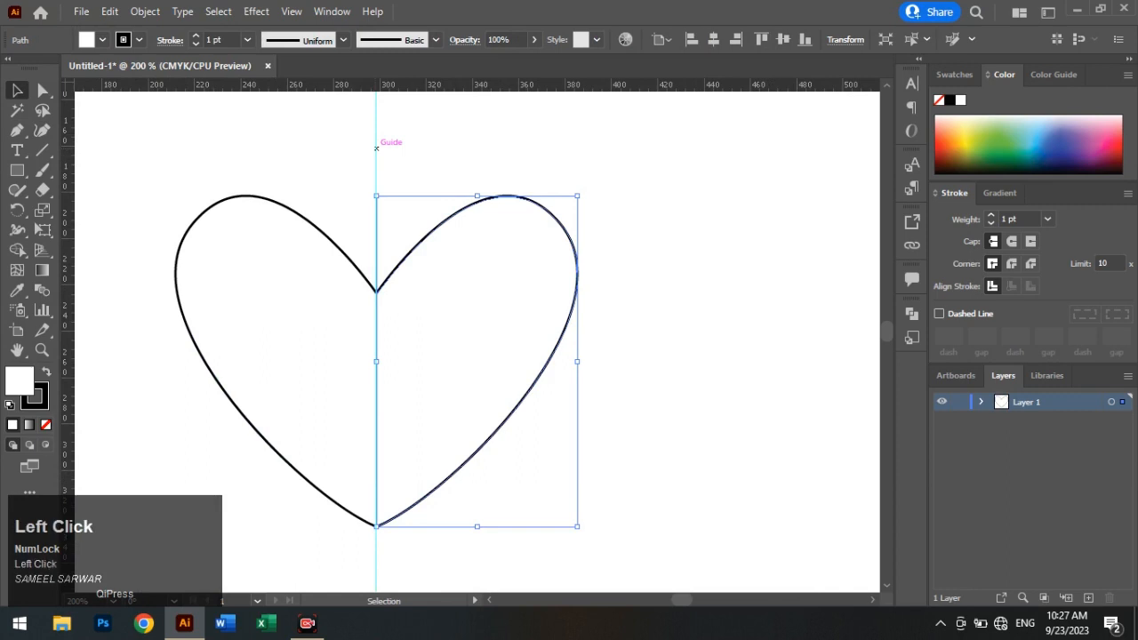
pyautogui.rightClick(376, 150)
pyautogui.click(429, 268)
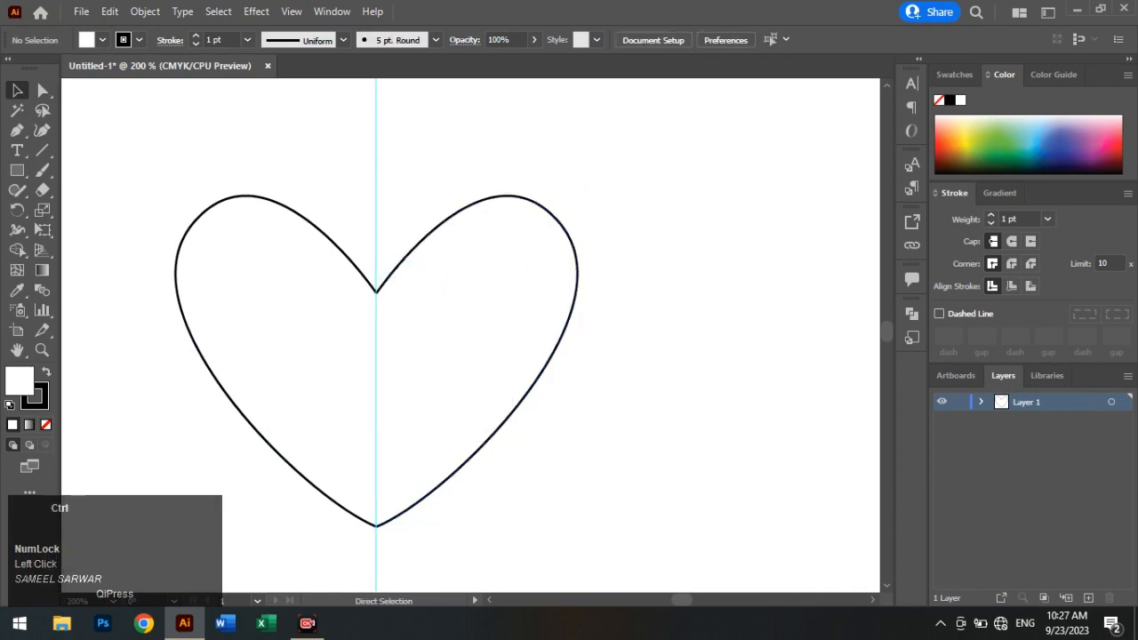
pyautogui.hotkey('ctrl', 'z')
pyautogui.hotkey('ctrl', 'shift', 'z')
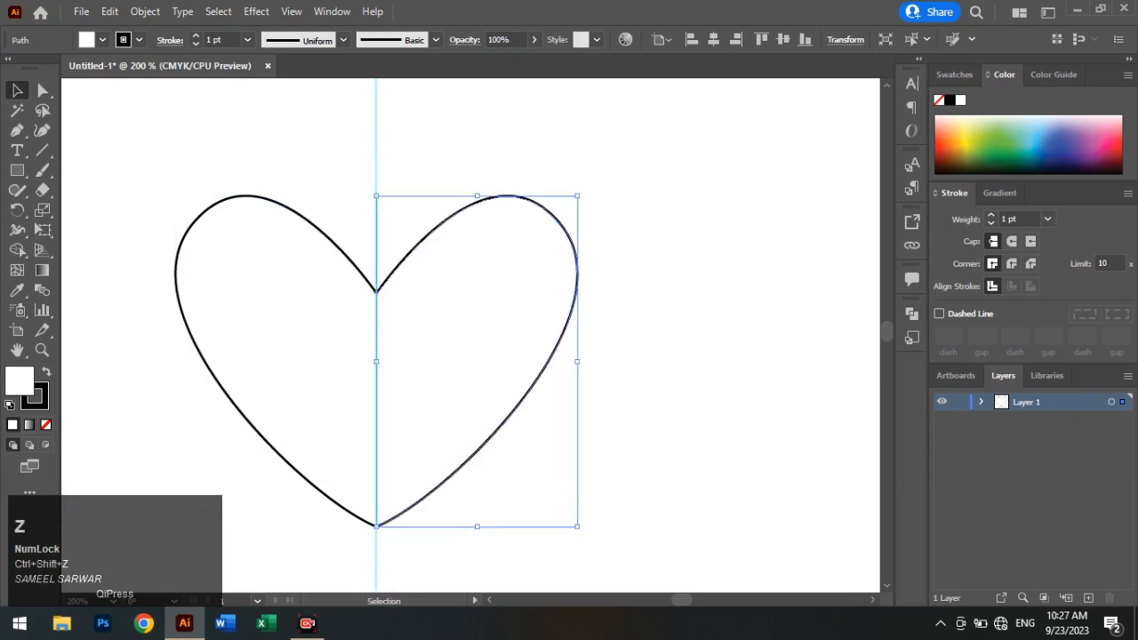
pyautogui.moveTo(376, 166); pyautogui.dragTo(234, 163)
pyautogui.moveTo(376, 150); pyautogui.dragTo(298, 149)
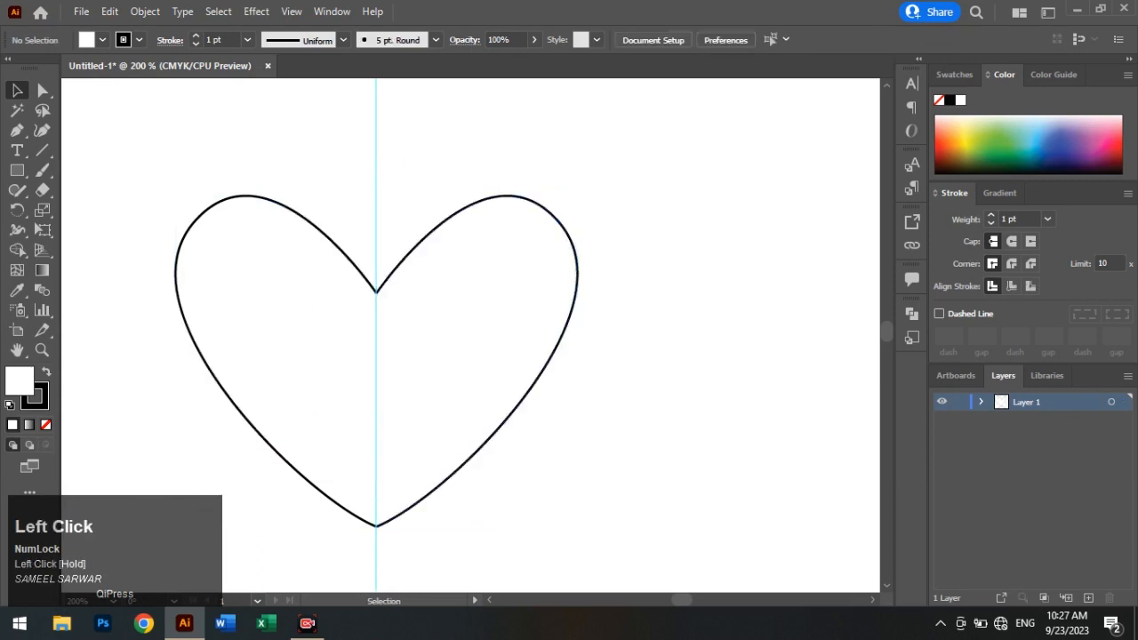
# - Examine closely how the two heart halves meet at the upper notch and at the lower tip
pyautogui.hotkey('ctrl', '+')
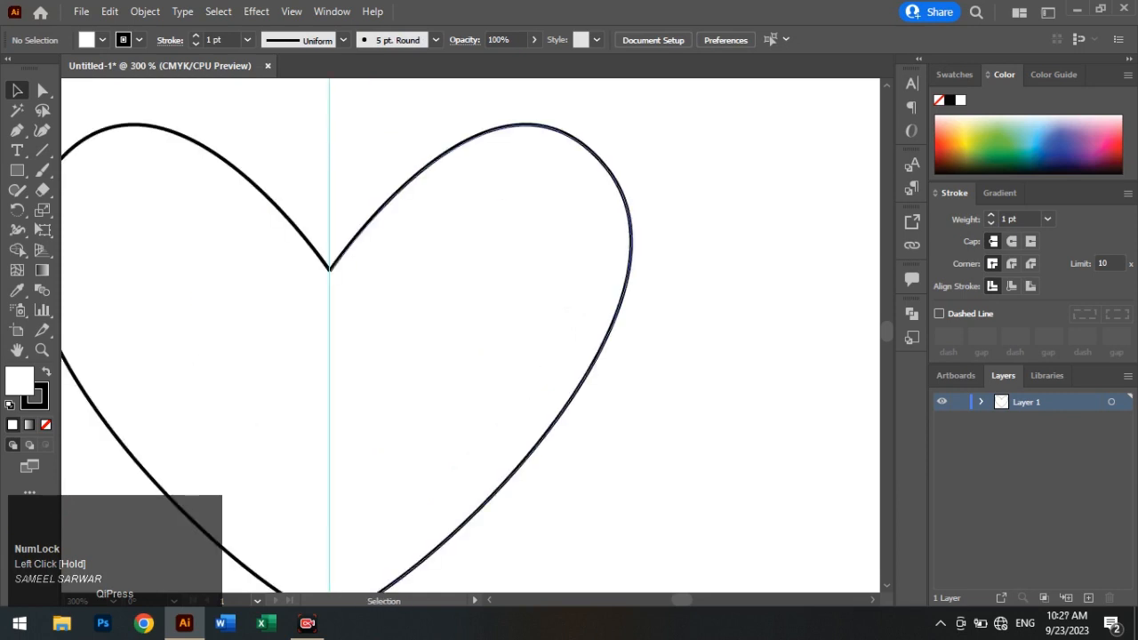
pyautogui.moveTo(682, 600); pyautogui.dragTo(680, 600)
pyautogui.hotkey('ctrl', '+')
pyautogui.hotkey('ctrl', '+')
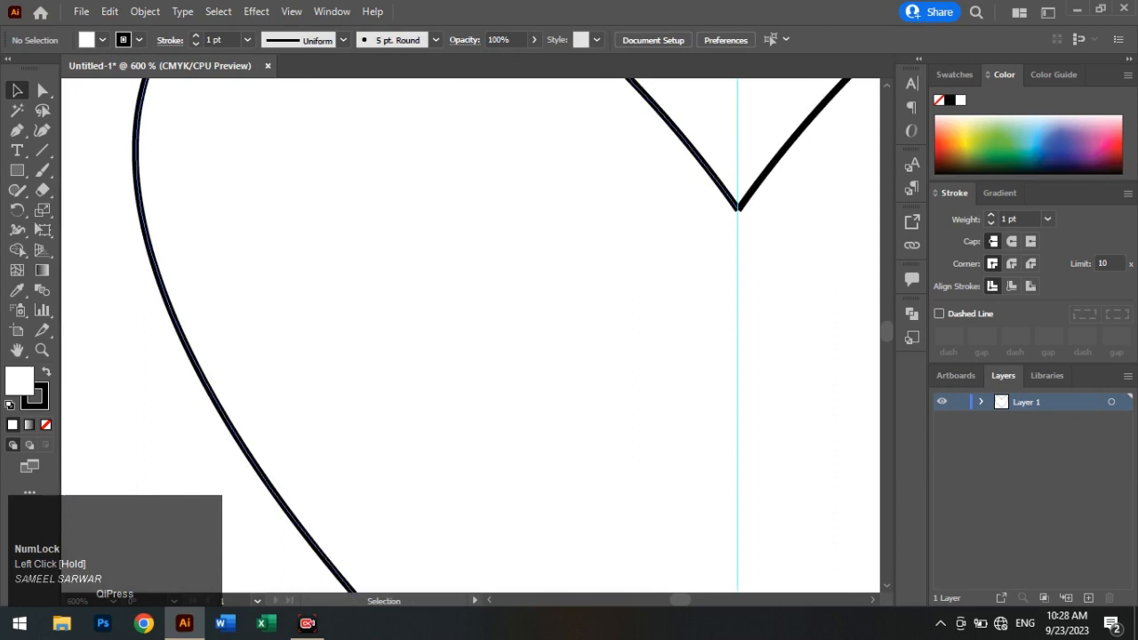
pyautogui.hotkey('ctrl', '+')
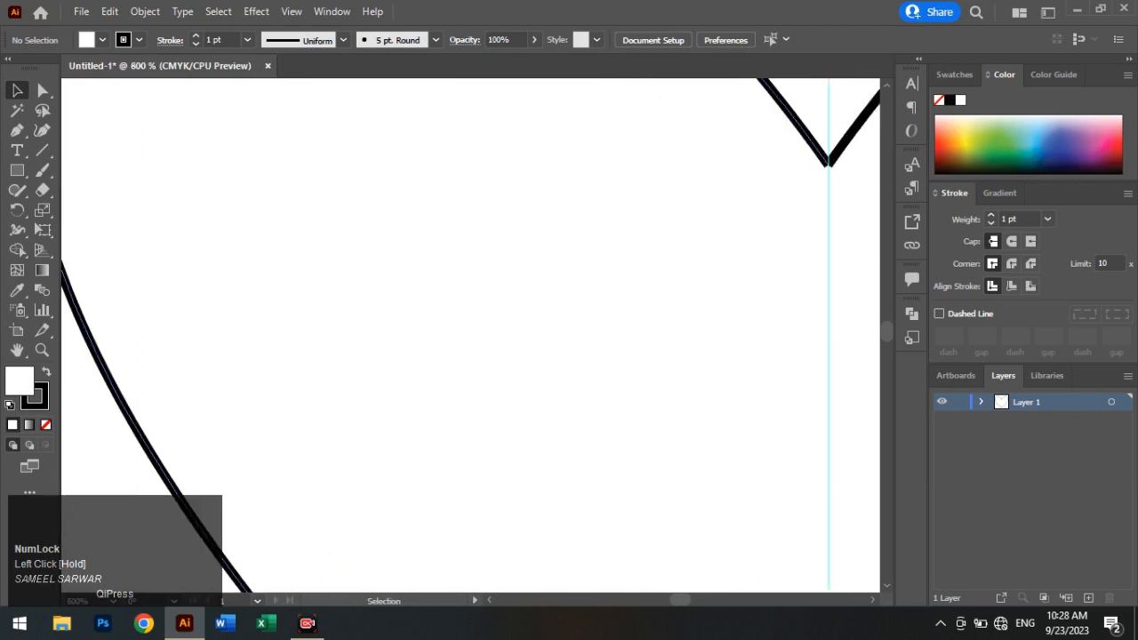
pyautogui.moveTo(838, 158); pyautogui.dragTo(651, 202)
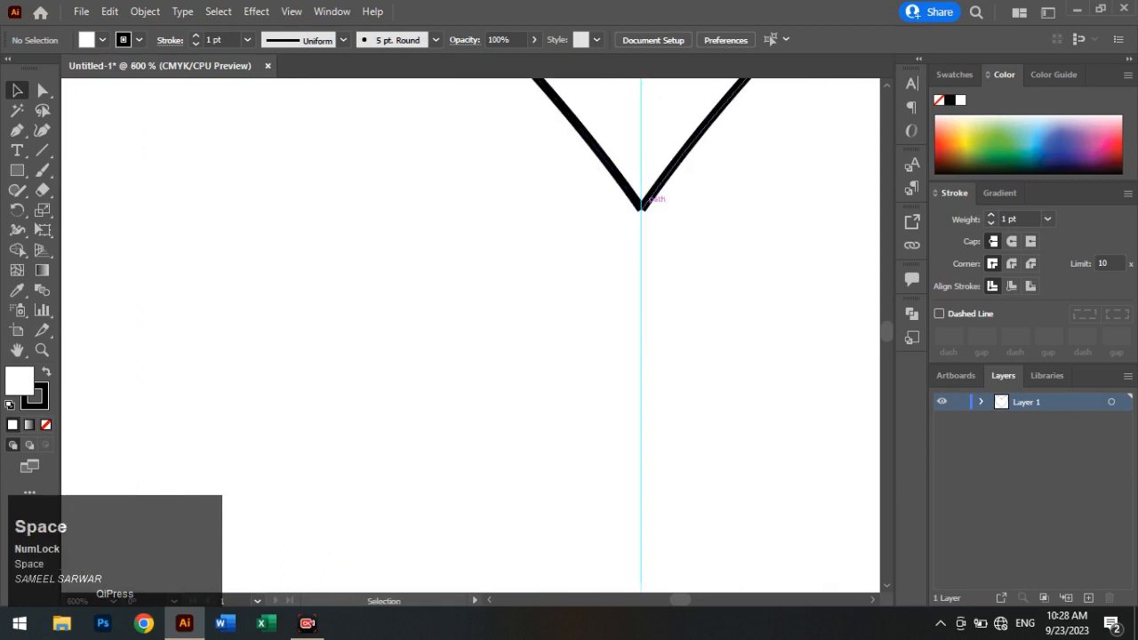
pyautogui.scroll(-6, 471, 335)
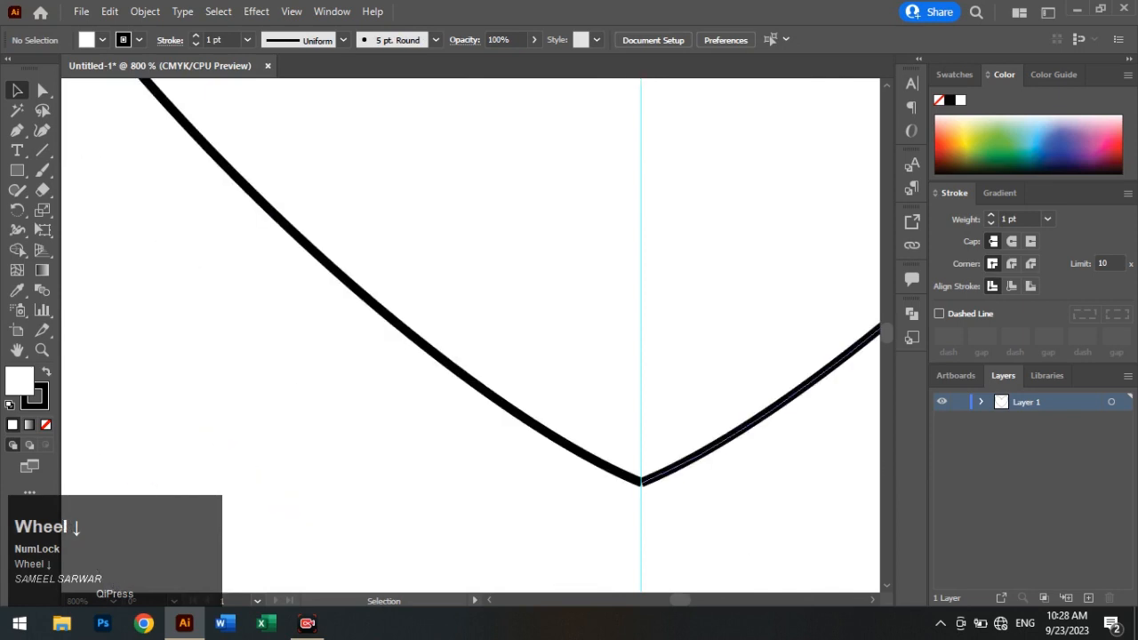
pyautogui.scroll(5, 472, 335)
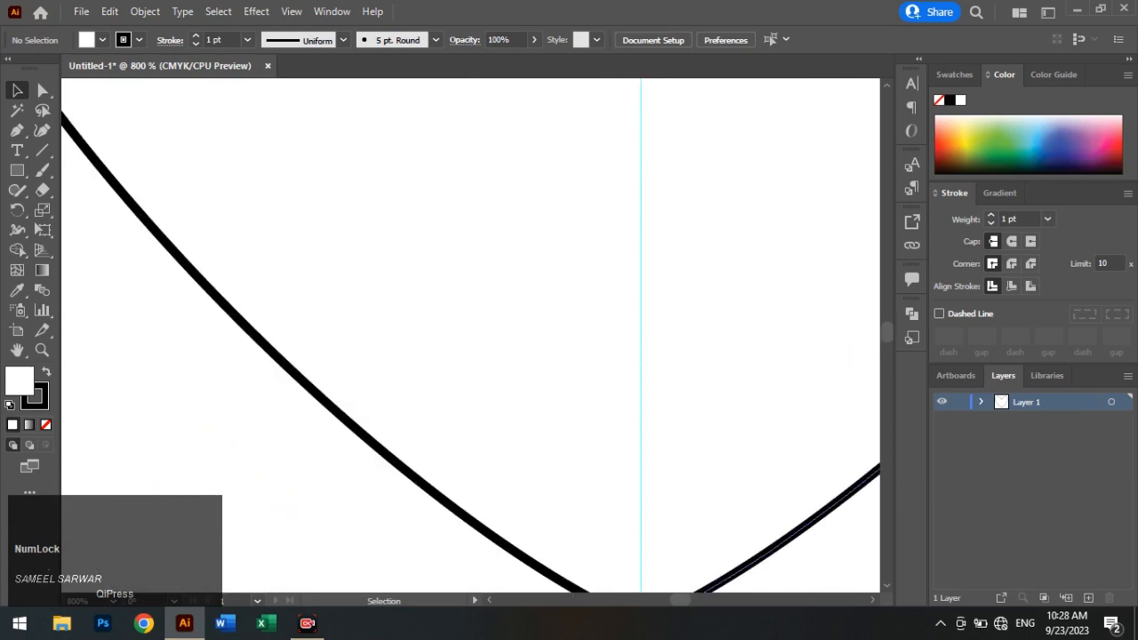
pyautogui.scroll(5, 471, 335)
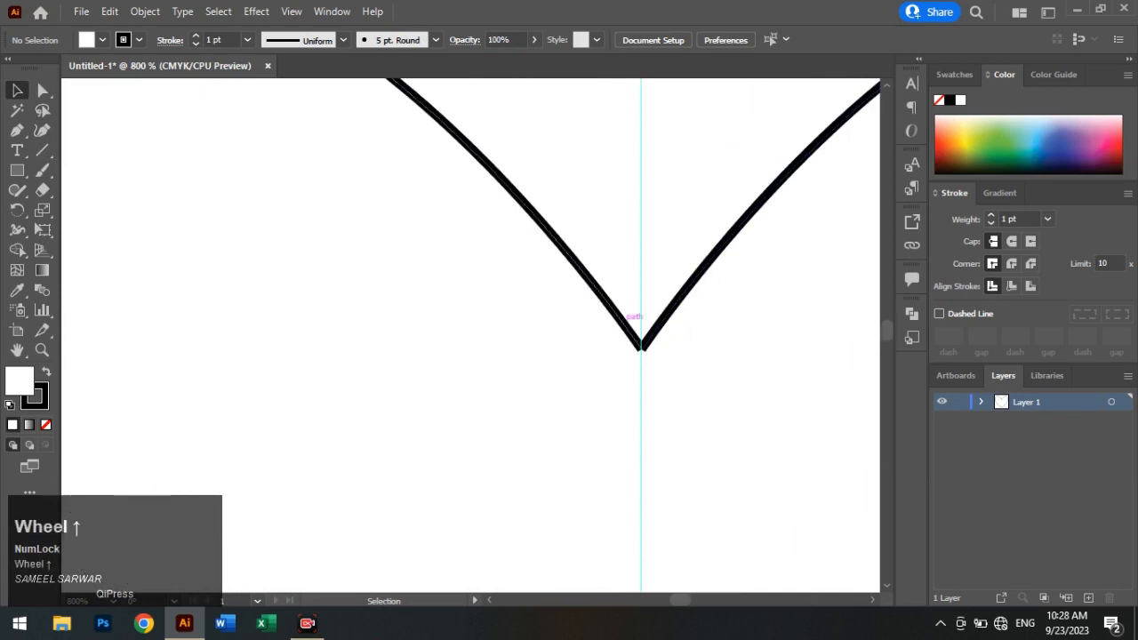
# - Average the two overlapping end points at the heart's upper notch on both axes and join them
pyautogui.click(42, 89)
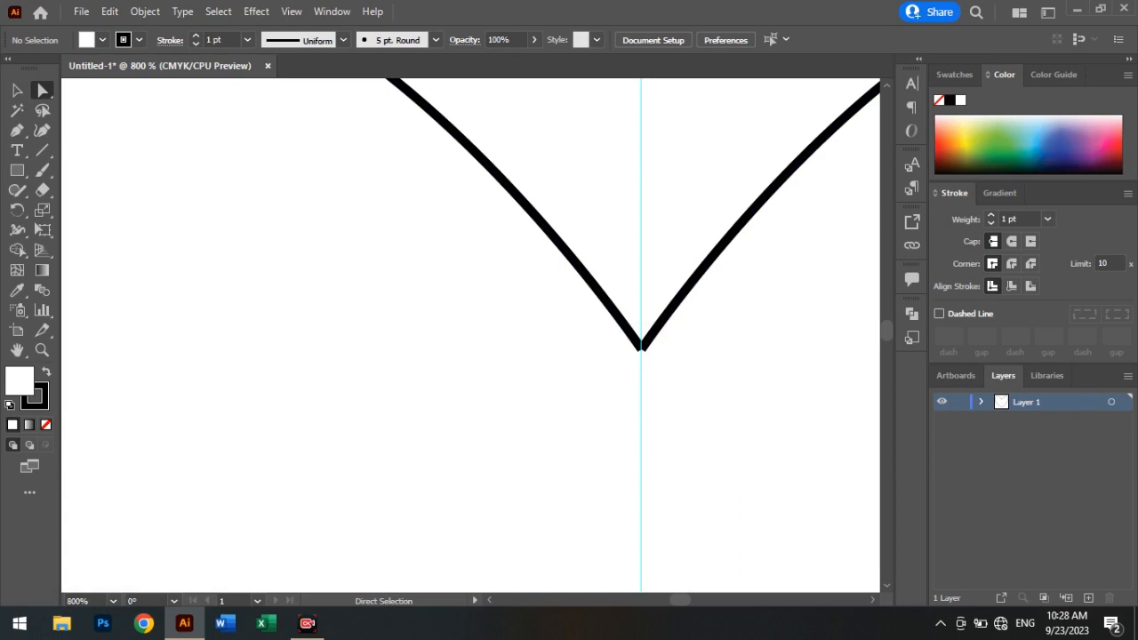
pyautogui.moveTo(610, 269); pyautogui.dragTo(670, 376)
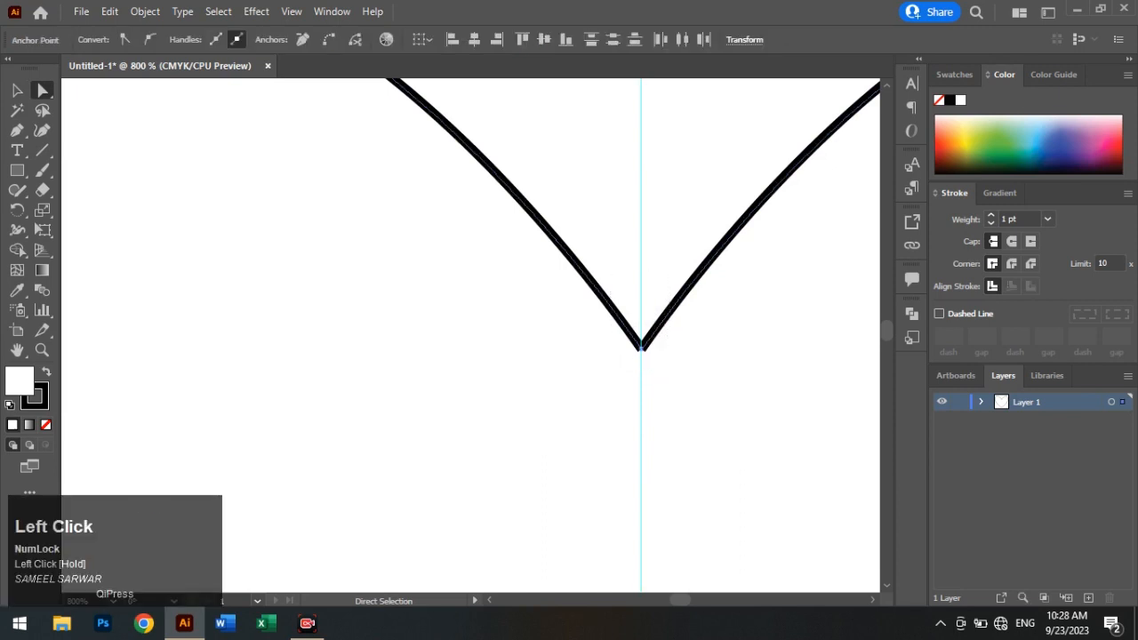
pyautogui.rightClick(641, 347)
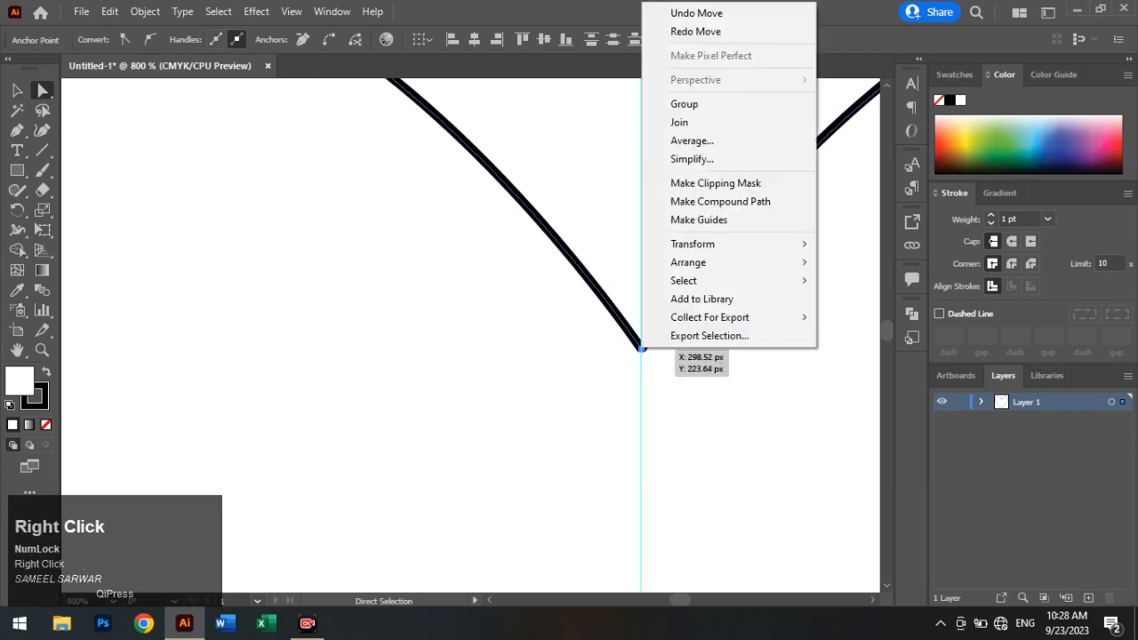
pyautogui.moveTo(702, 243)
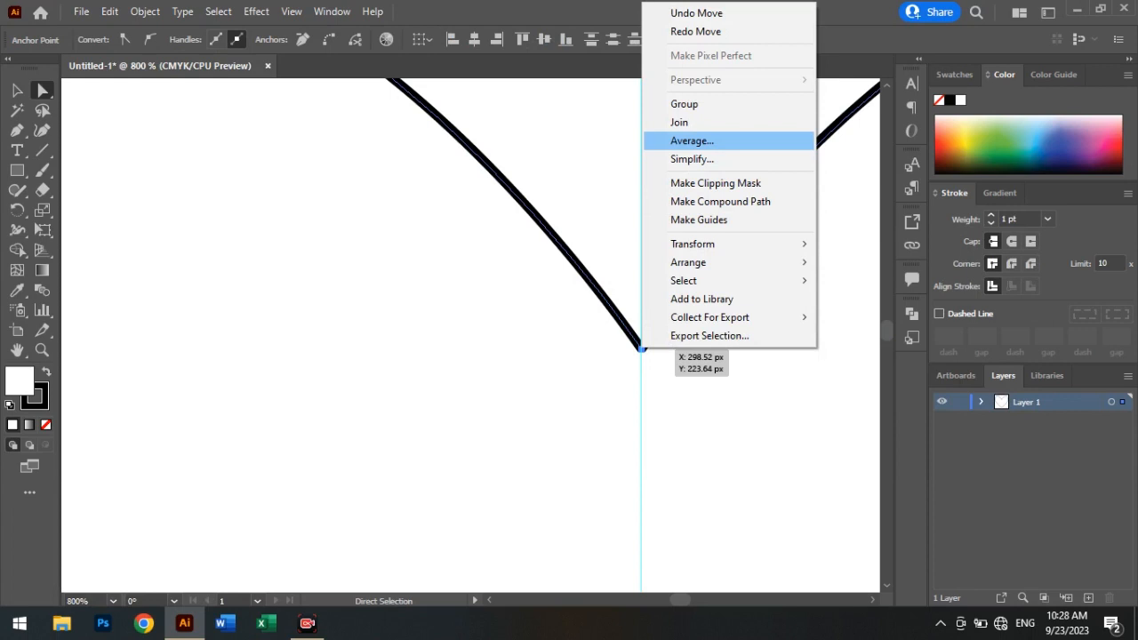
pyautogui.click(691, 141)
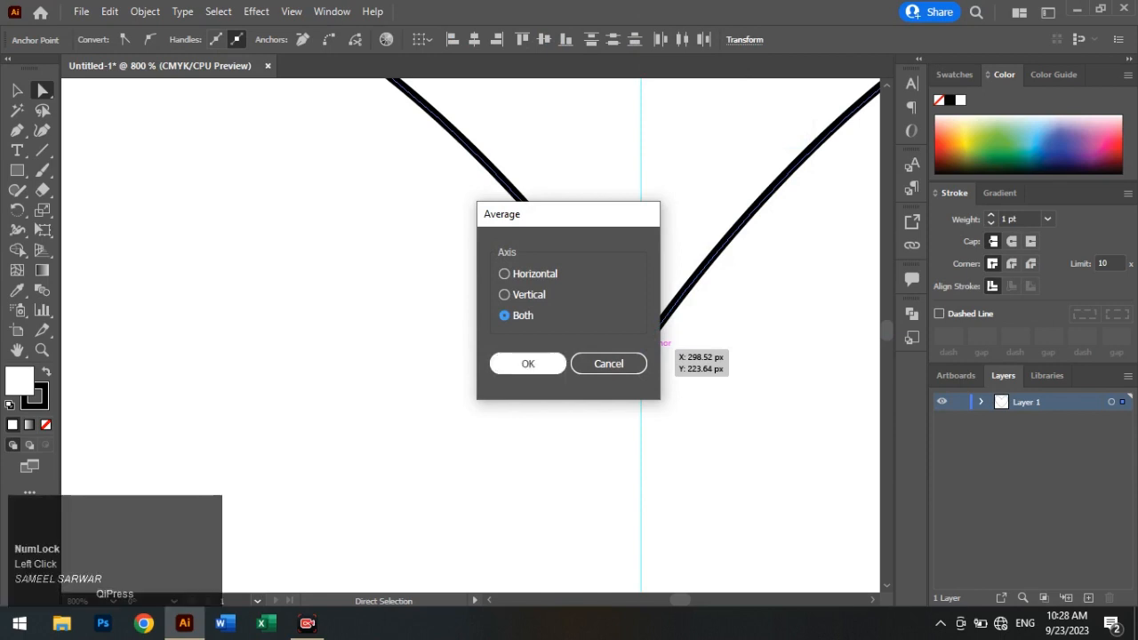
pyautogui.click(528, 363)
pyautogui.rightClick(641, 344)
pyautogui.click(678, 381)
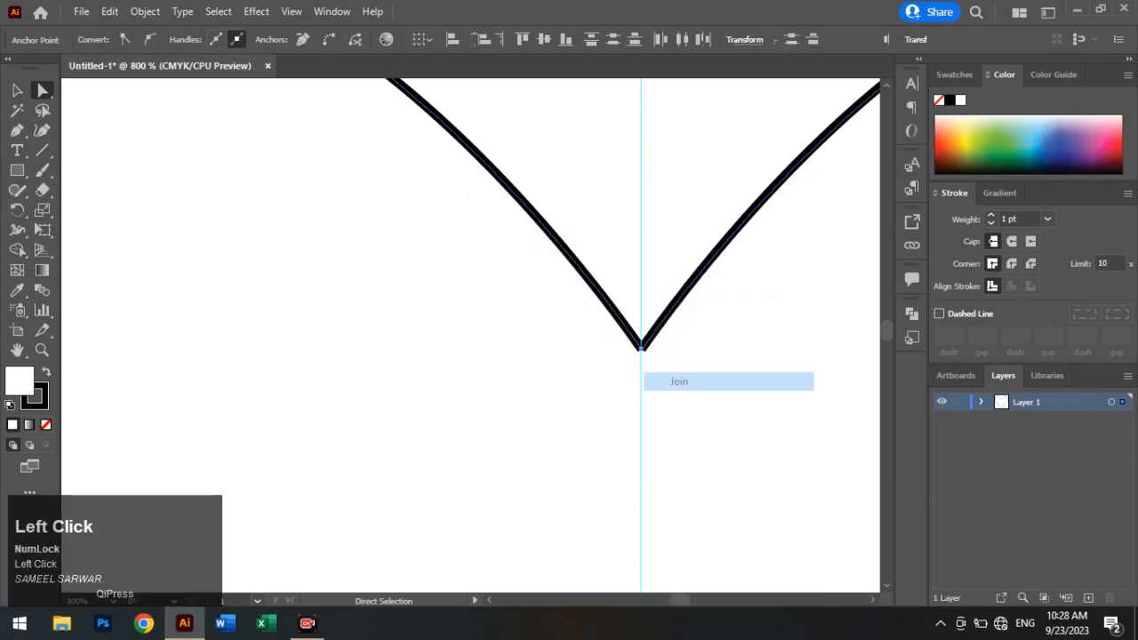
# - Select the two overlapping end points at the heart's lower tip, average them on both axes and join them
pyautogui.hotkey('ctrl', '=')
pyautogui.hotkey('ctrl', '=')
pyautogui.hotkey('ctrl', '=')
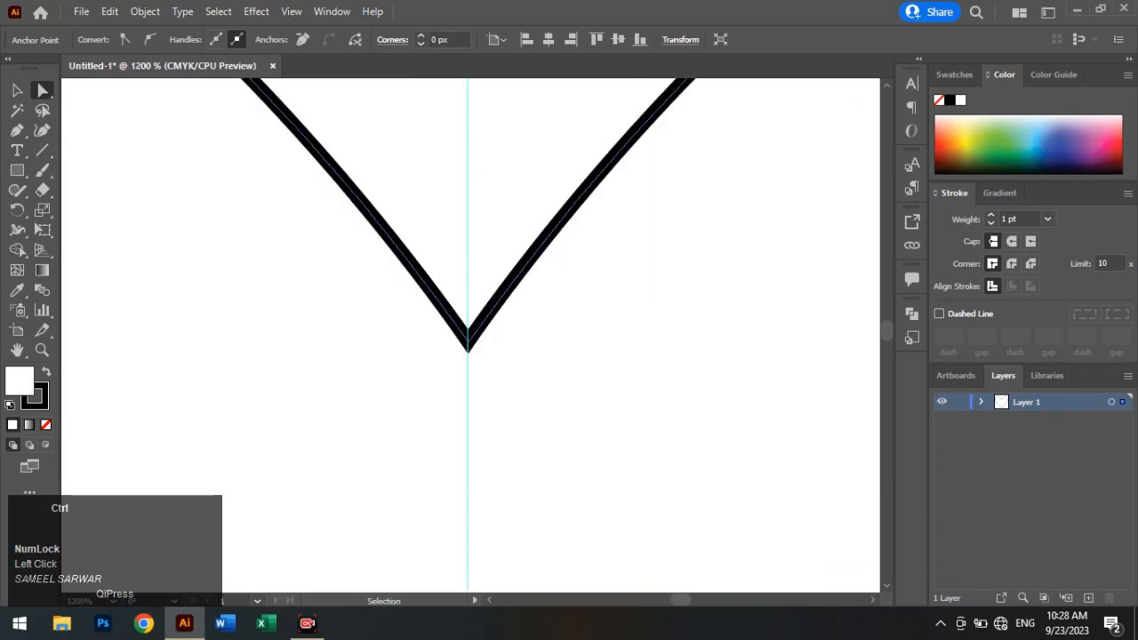
pyautogui.scroll(-6, 472, 335)
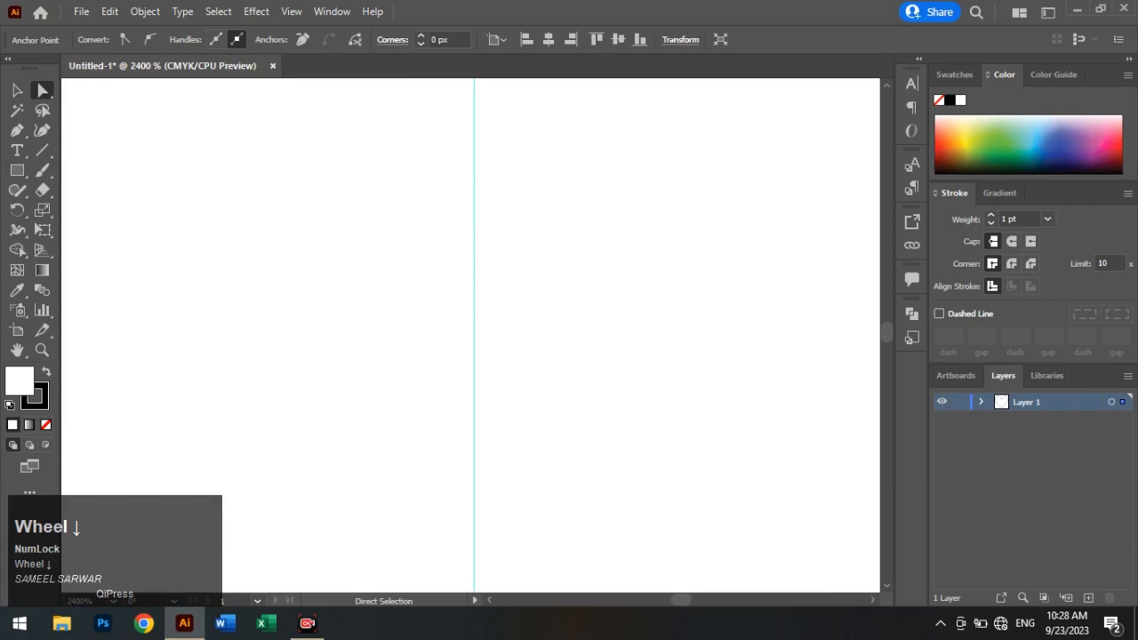
pyautogui.scroll(-5, 471, 335)
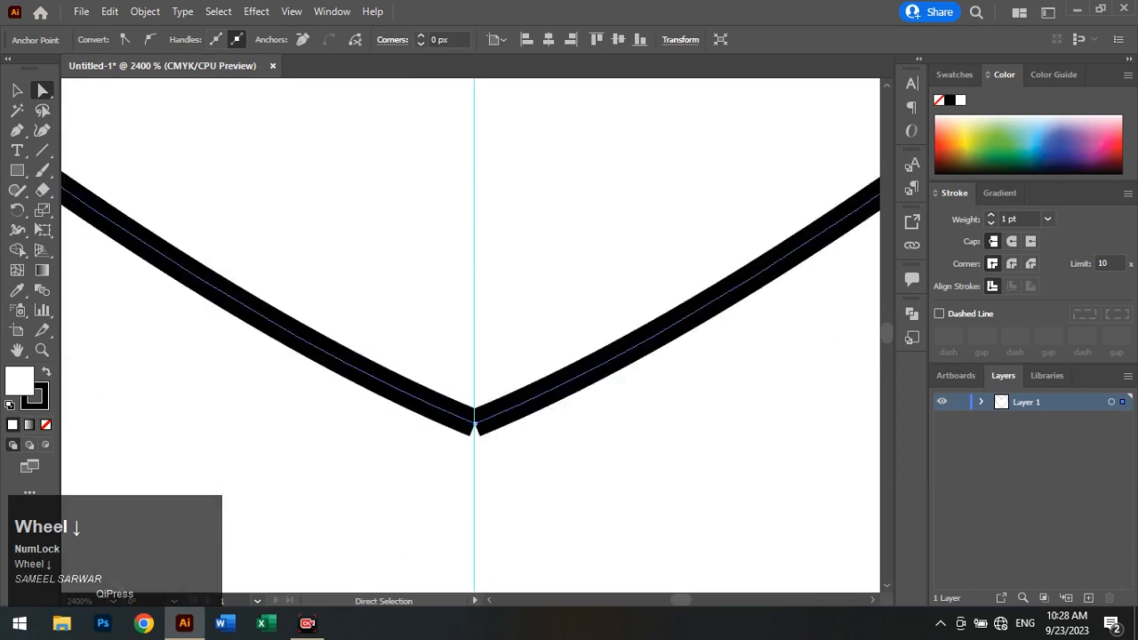
pyautogui.moveTo(461, 356); pyautogui.dragTo(536, 420)
pyautogui.hotkey('ctrl', 'z')
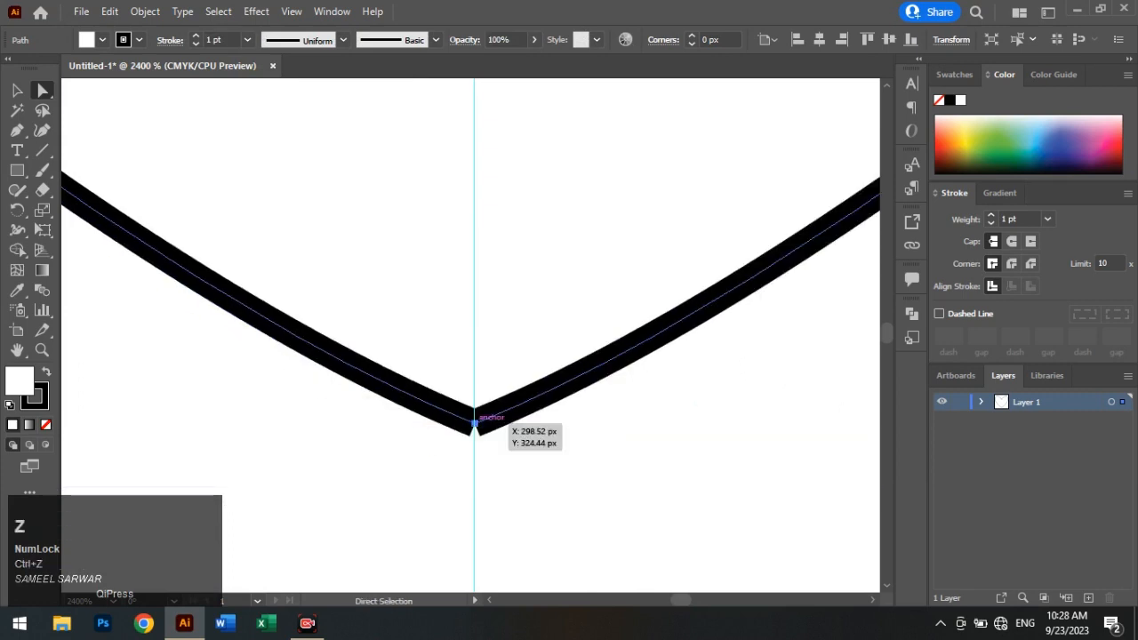
pyautogui.click(508, 452)
pyautogui.moveTo(508, 452); pyautogui.dragTo(454, 383)
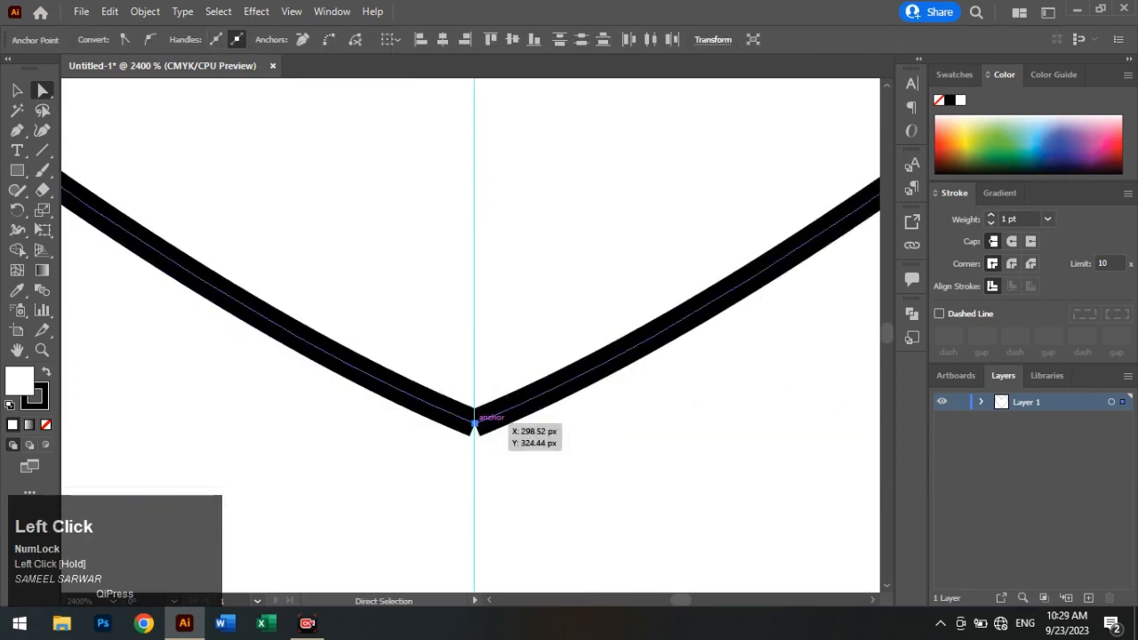
pyautogui.rightClick(474, 424)
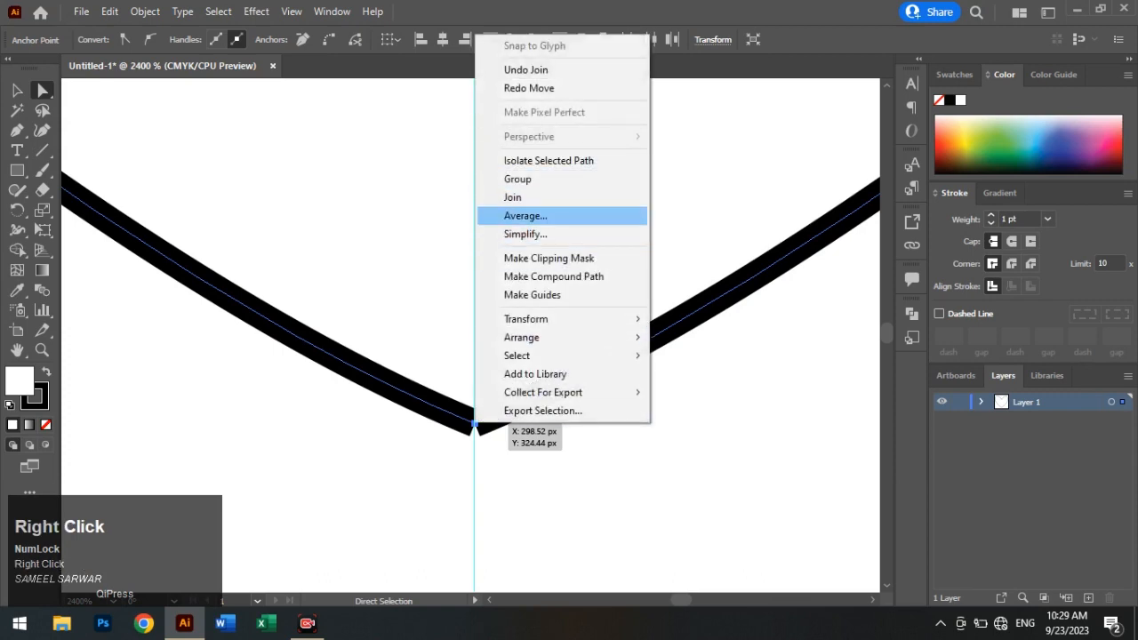
pyautogui.click(525, 216)
pyautogui.click(528, 364)
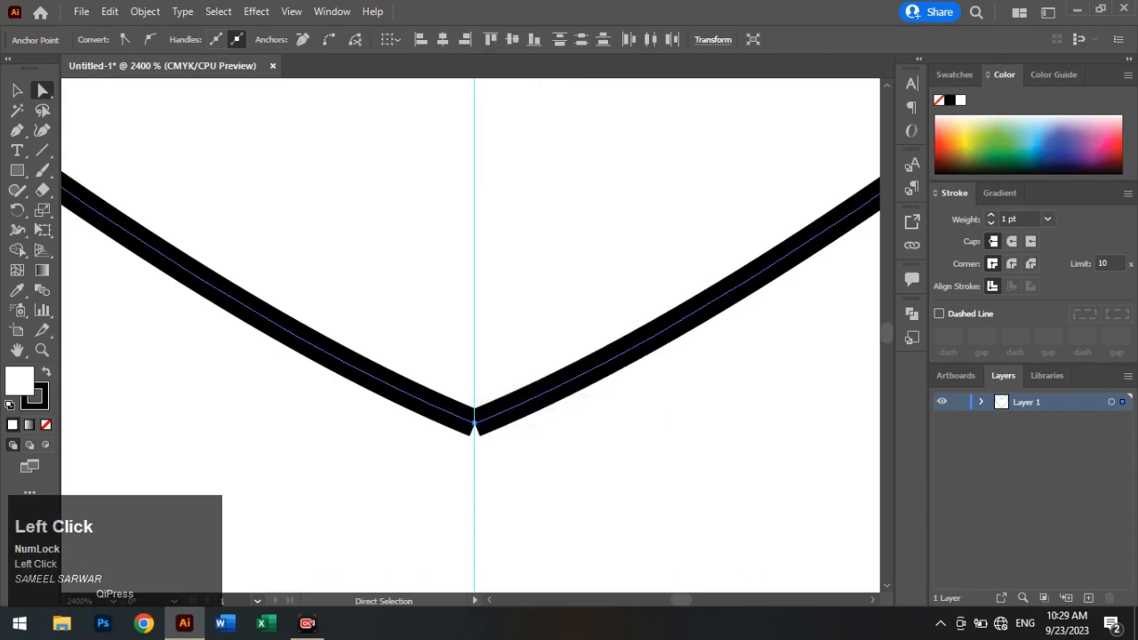
pyautogui.rightClick(474, 424)
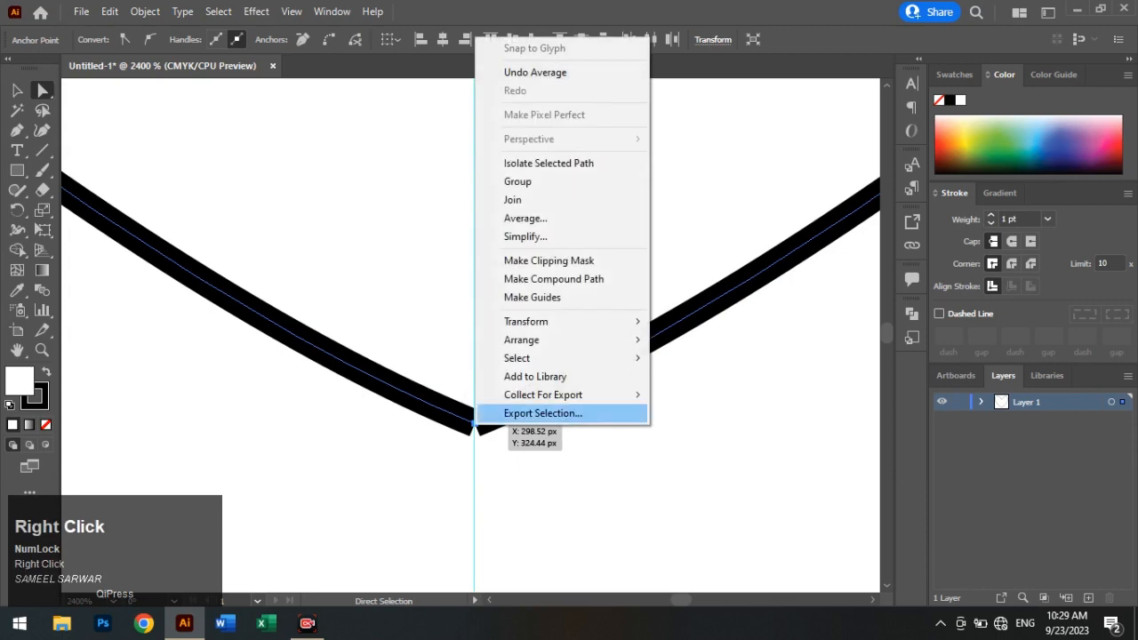
pyautogui.click(513, 200)
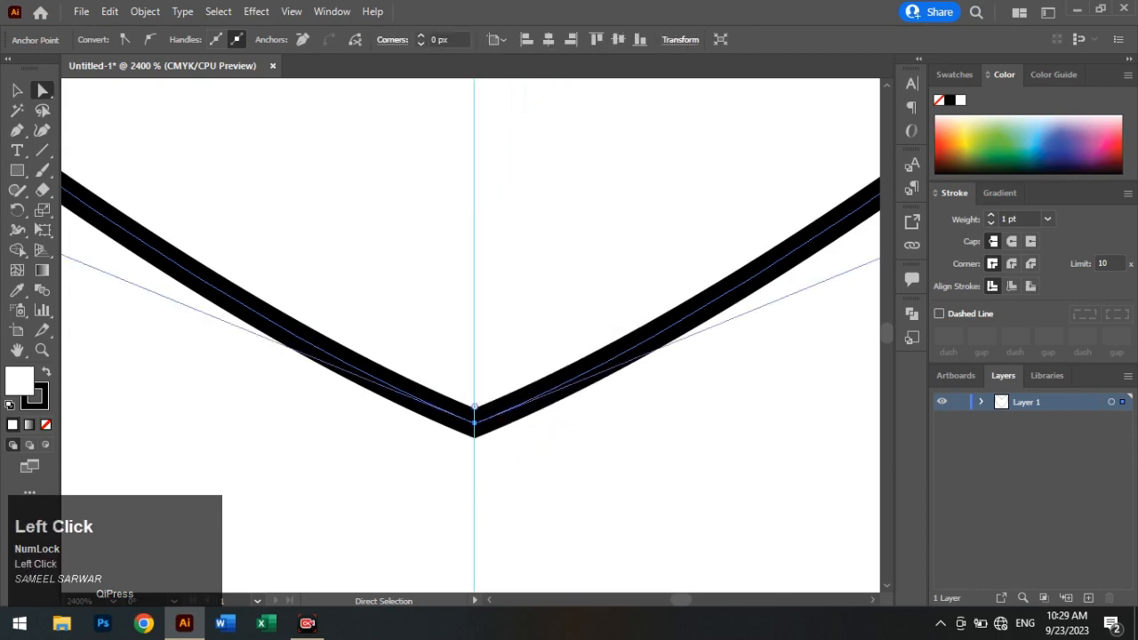
# - Move the whole joined heart off the guide to the artboard's upper-right area
pyautogui.hotkey('ctrl', '-')
pyautogui.hotkey('ctrl', '-')
pyautogui.hotkey('ctrl', '-')
pyautogui.hotkey('ctrl', '-')
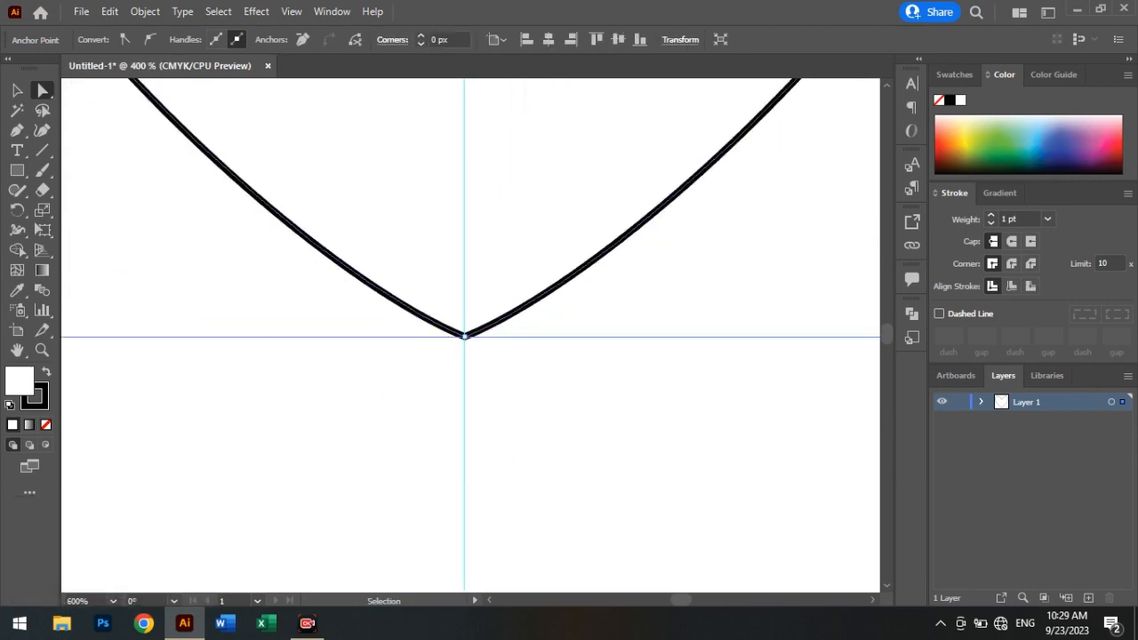
pyautogui.hotkey('ctrl', '-')
pyautogui.scroll(4, 470, 334)
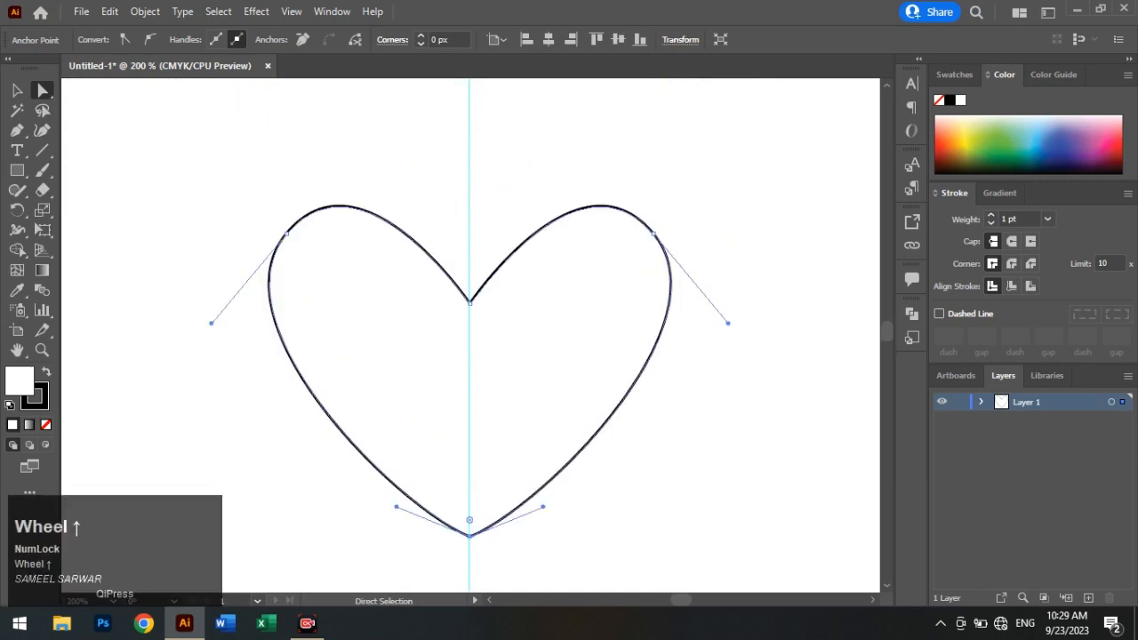
pyautogui.click(17, 90)
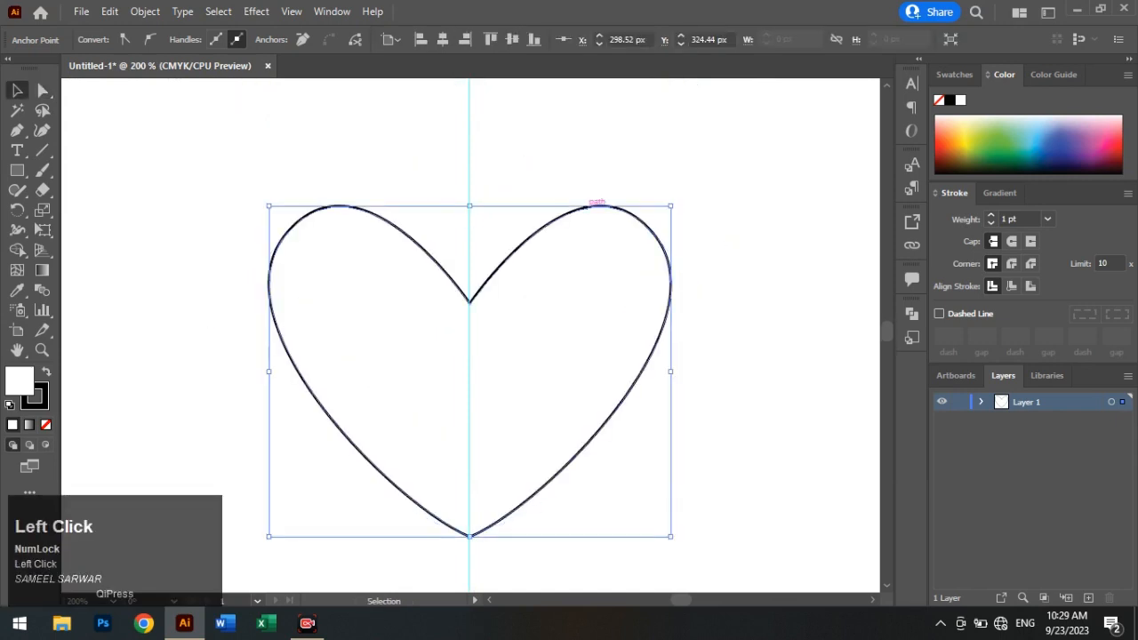
pyautogui.moveTo(594, 205); pyautogui.dragTo(792, 137)
pyautogui.hotkey('ctrl', '-')
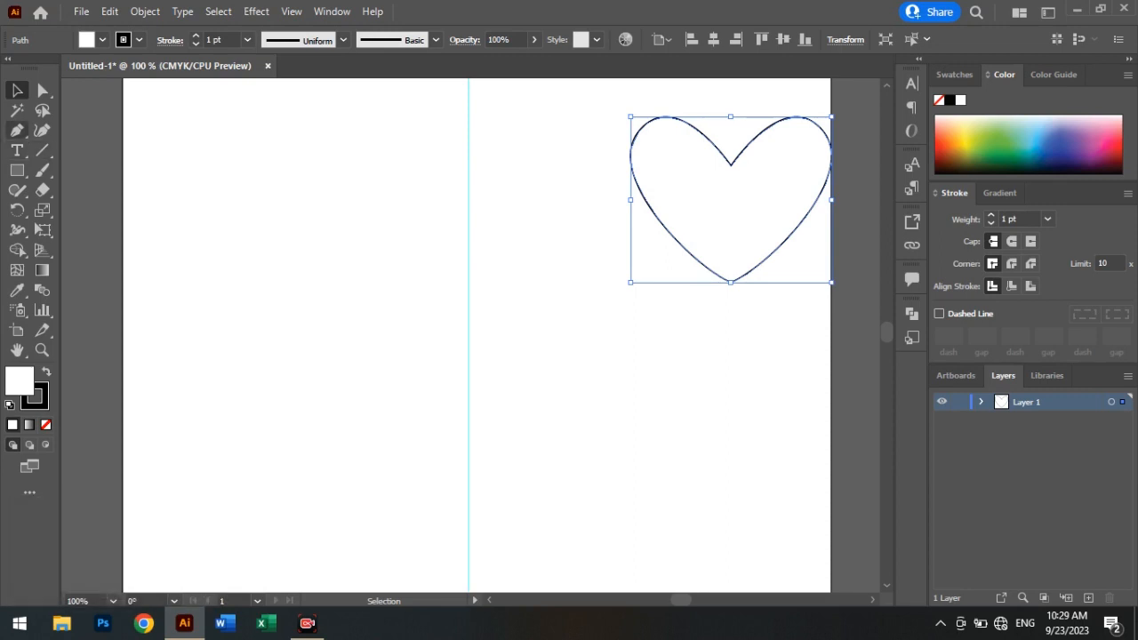
pyautogui.click(17, 129)
pyautogui.rightClick(17, 130)
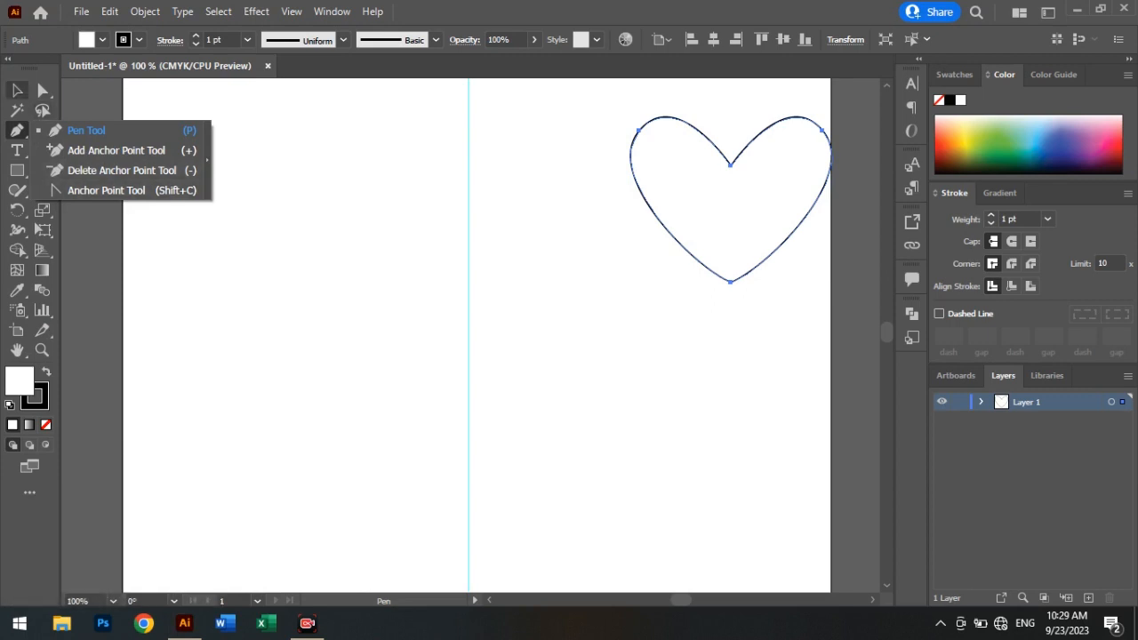
pyautogui.click(17, 90)
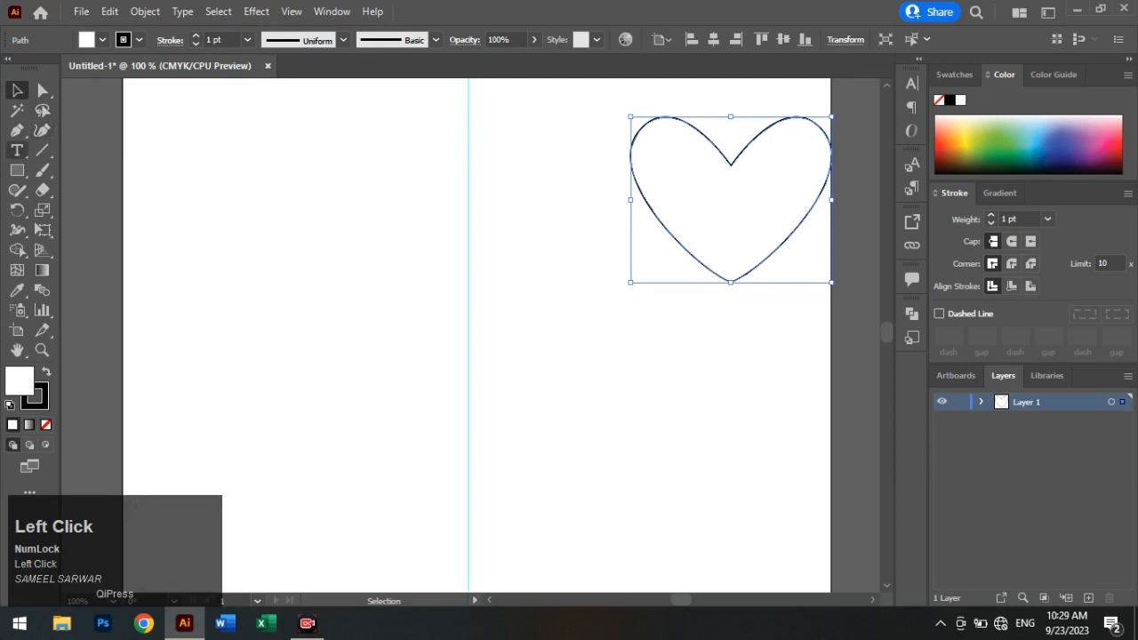
# - Draw an open, rounded four-point path left of the guide with the Curvature tool and end the path
pyautogui.rightClick(42, 130)
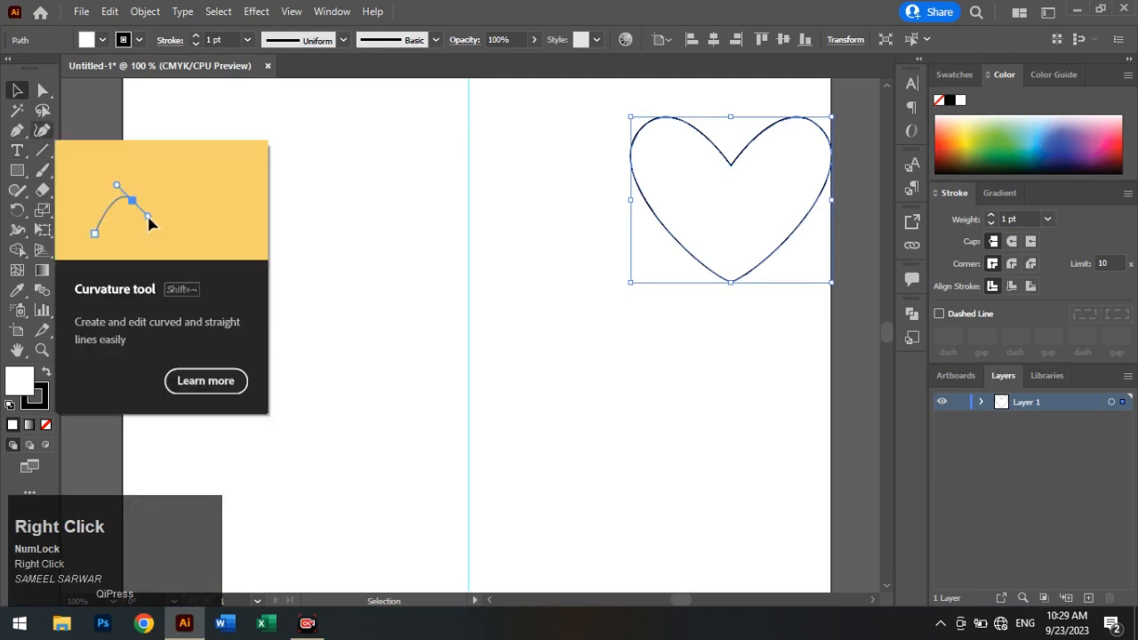
pyautogui.click(42, 130)
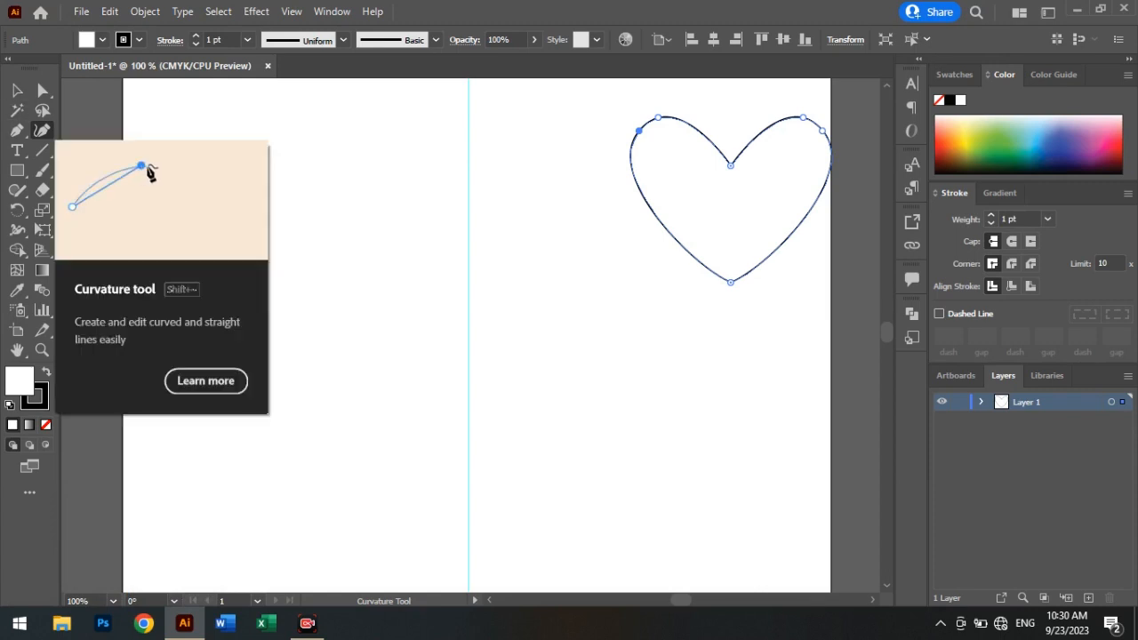
pyautogui.click(289, 184)
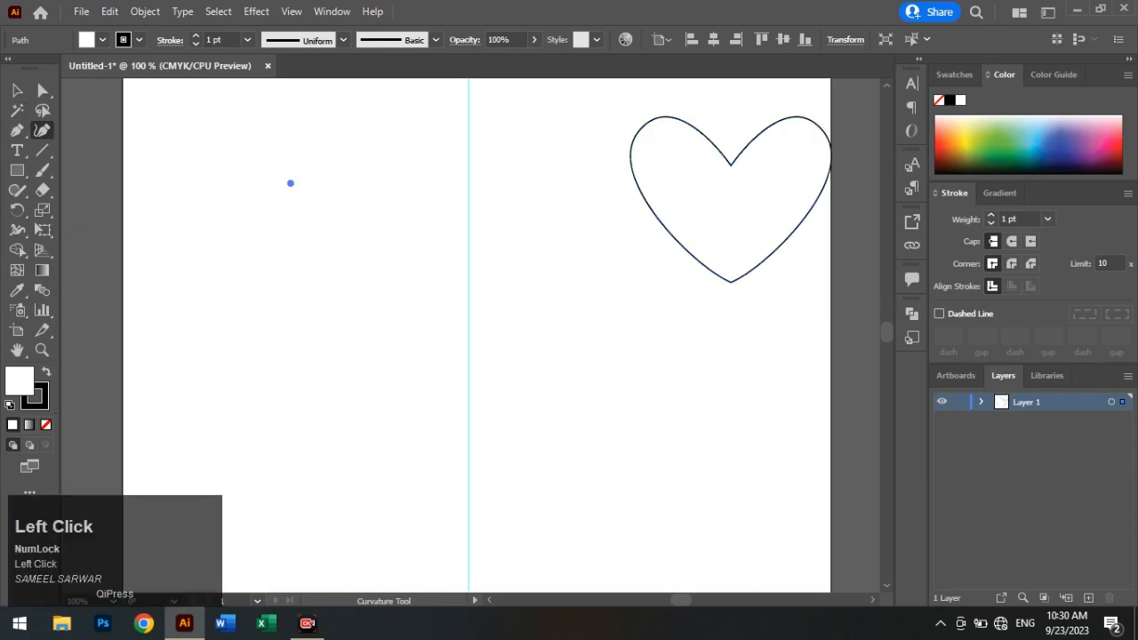
pyautogui.click(427, 229)
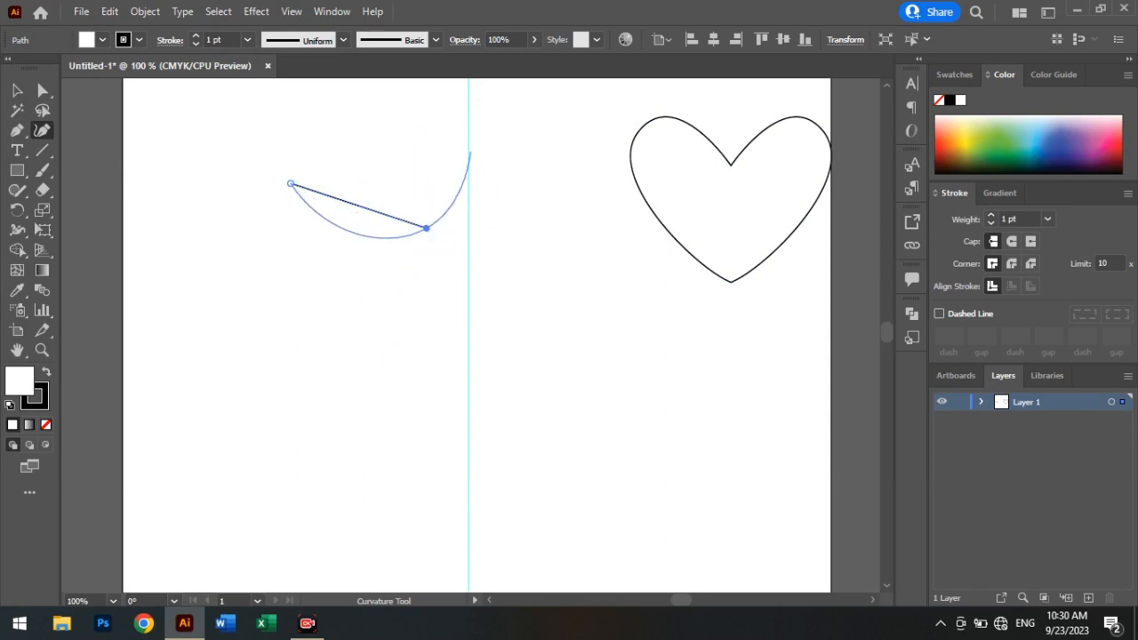
pyautogui.click(461, 153)
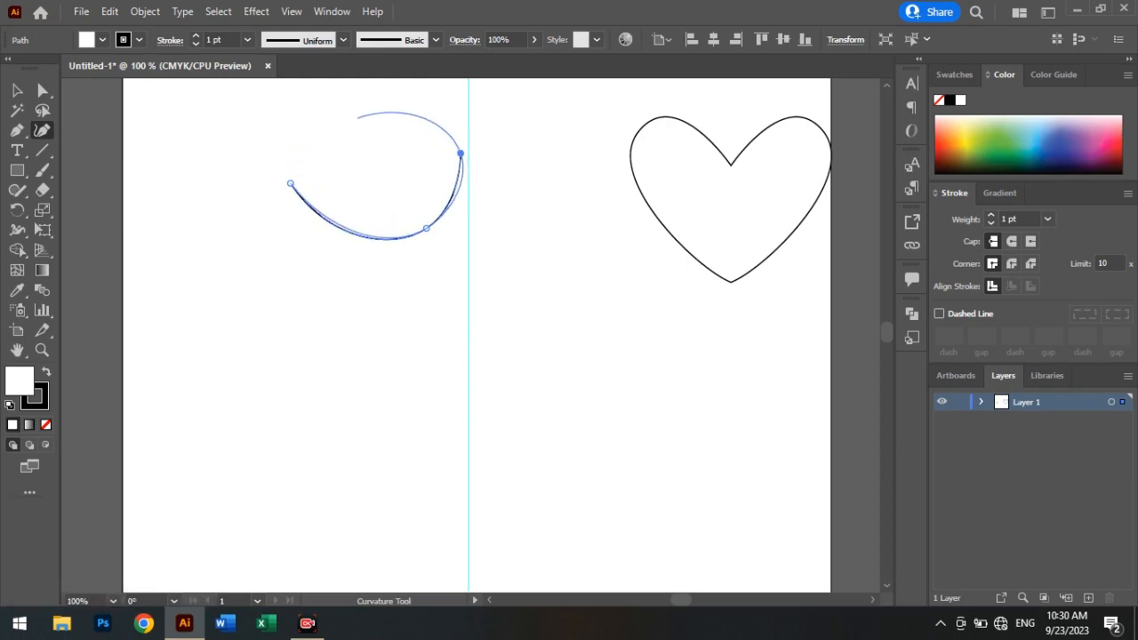
pyautogui.click(370, 116)
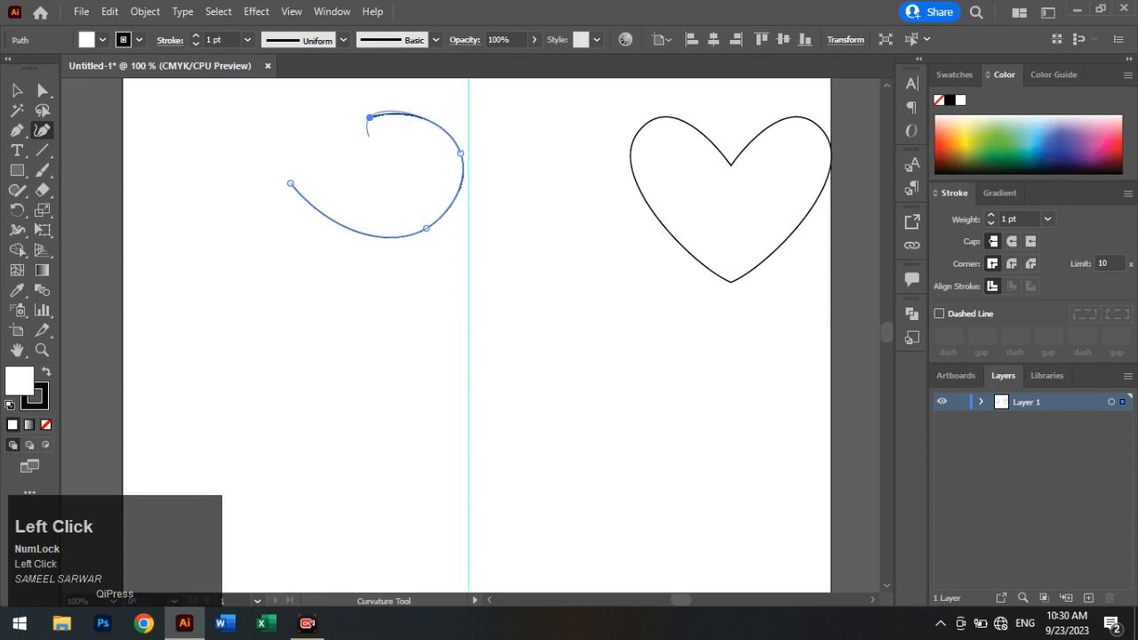
pyautogui.press('Escape')
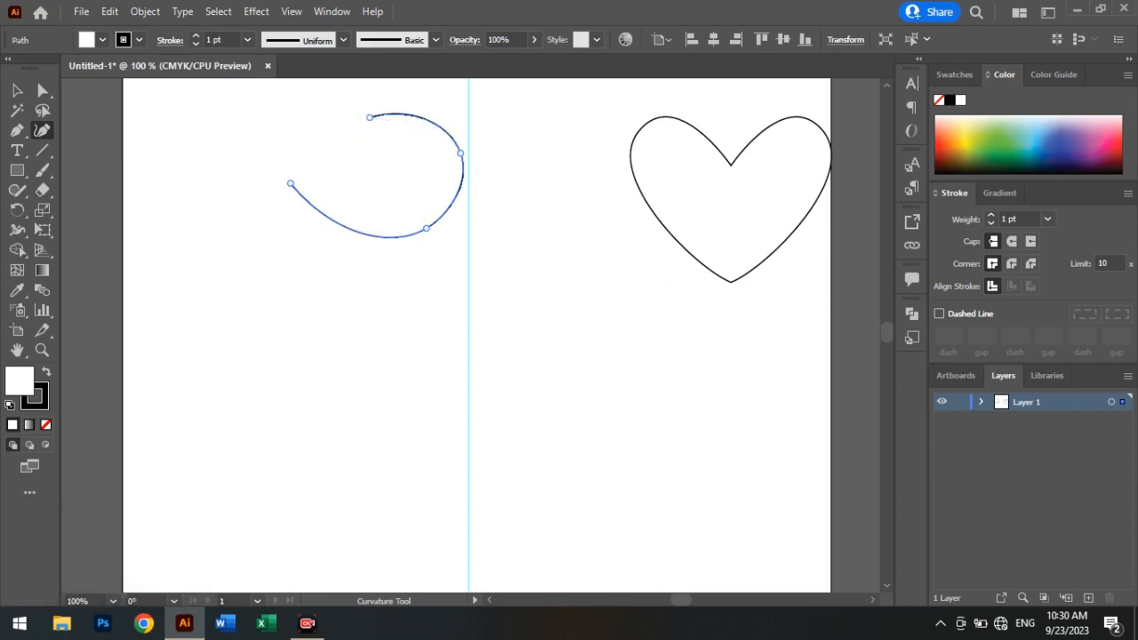
# - Move the open curve further down the artboard and delete it
pyautogui.click(17, 90)
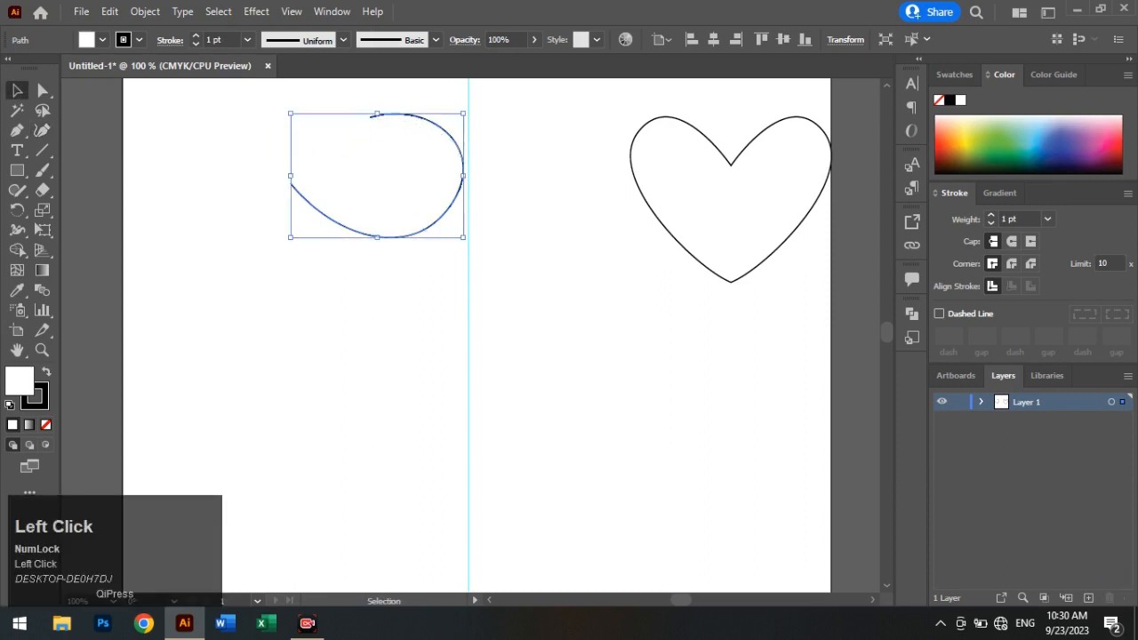
pyautogui.moveTo(461, 188); pyautogui.dragTo(468, 340)
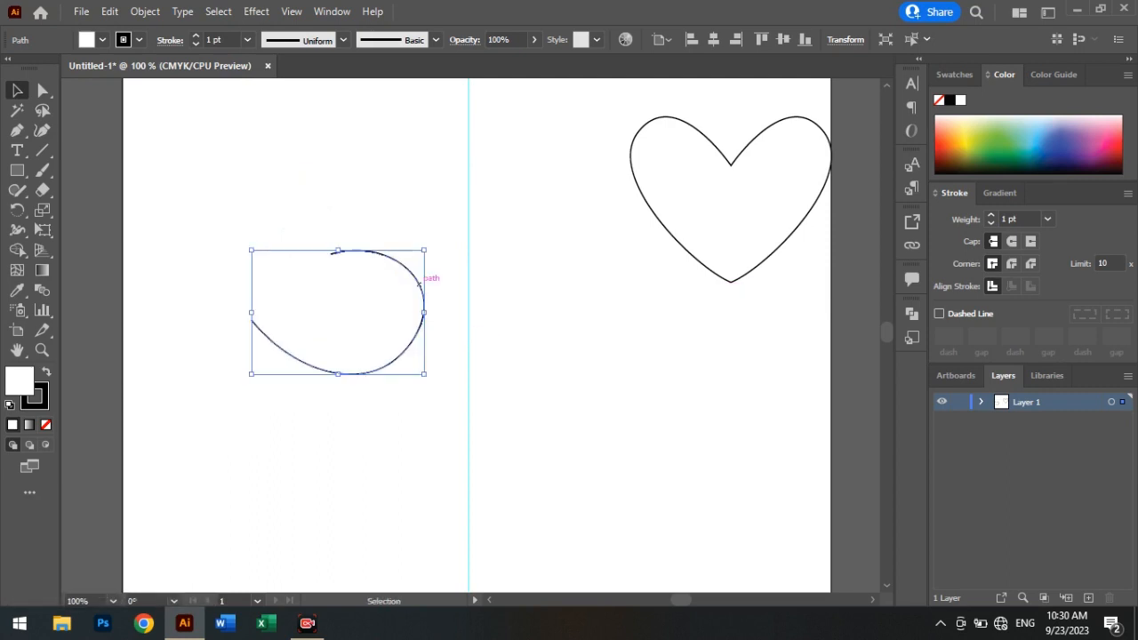
pyautogui.press('Delete')
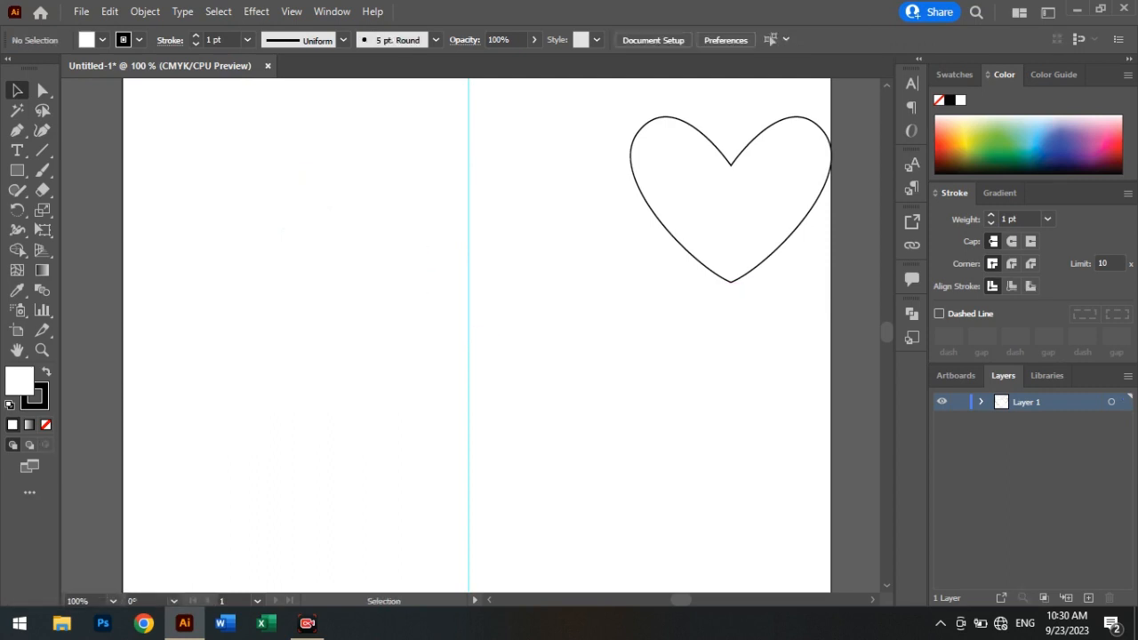
# - Move the heart back so it is centred on the vertical guide
pyautogui.moveTo(730, 199); pyautogui.dragTo(468, 283)
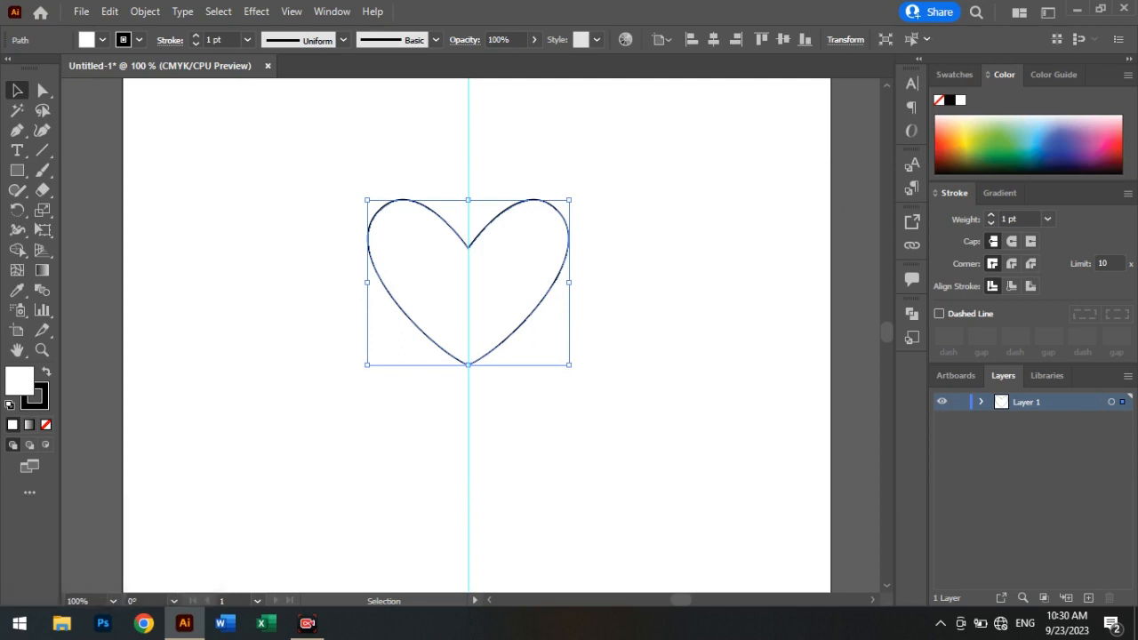
pyautogui.click(293, 267)
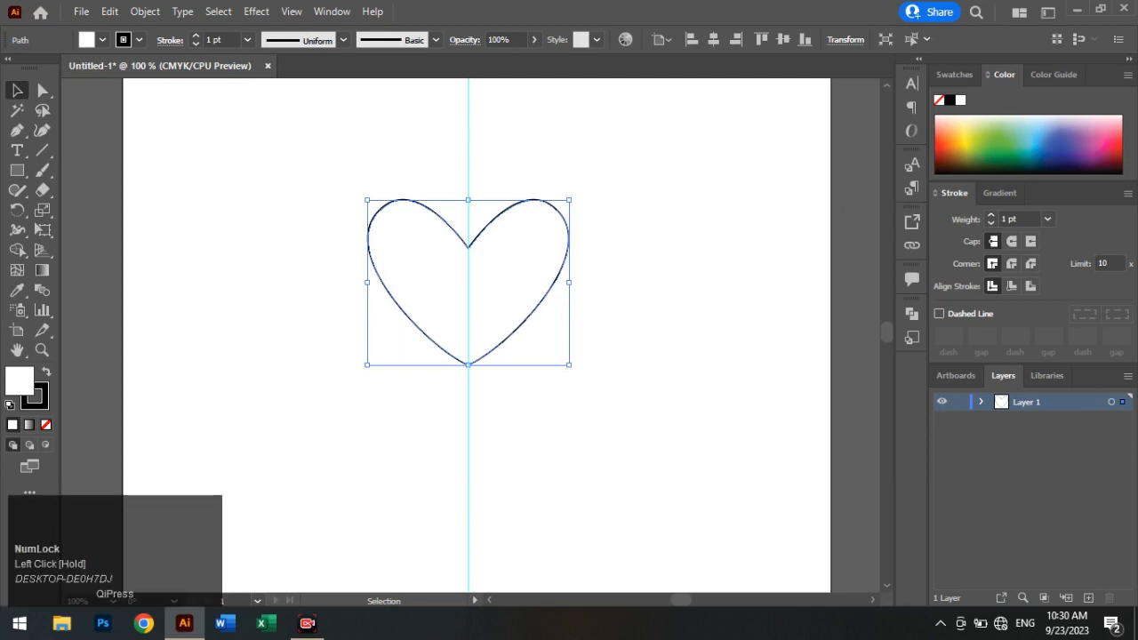